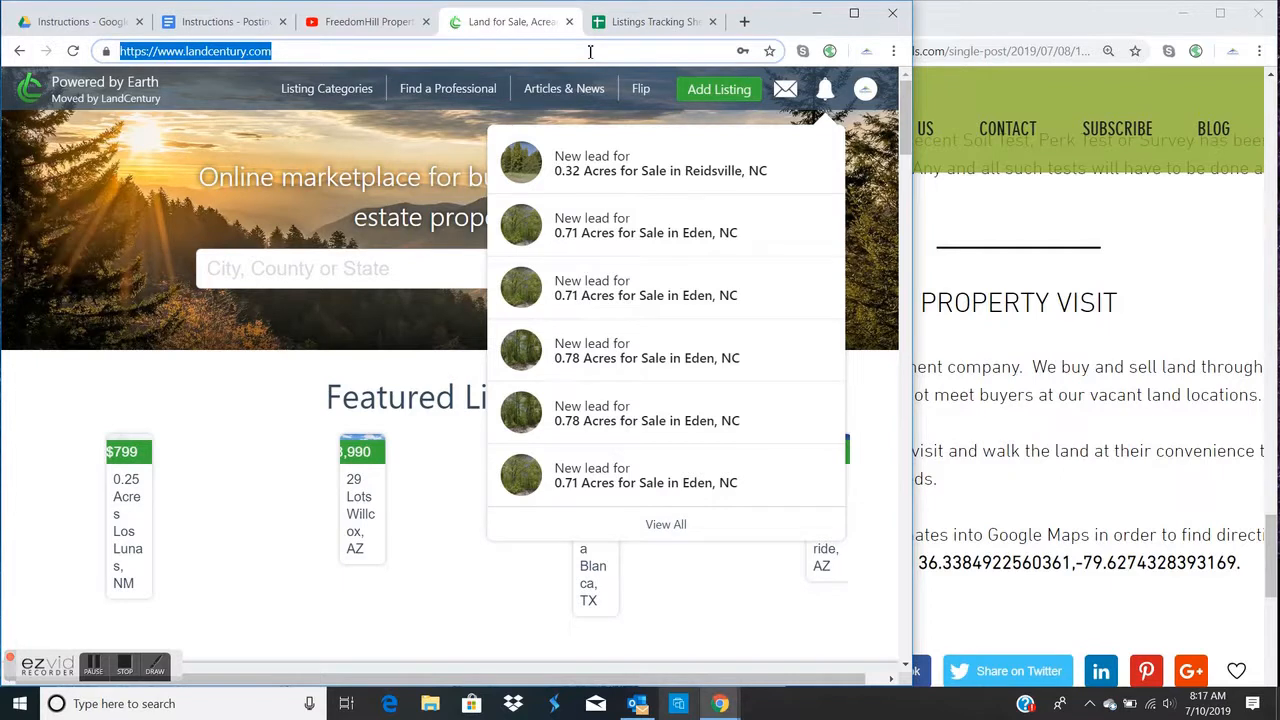
Step: Load landcentury.com, open the account dashboard, and widen the browser window slightly
key(Return)
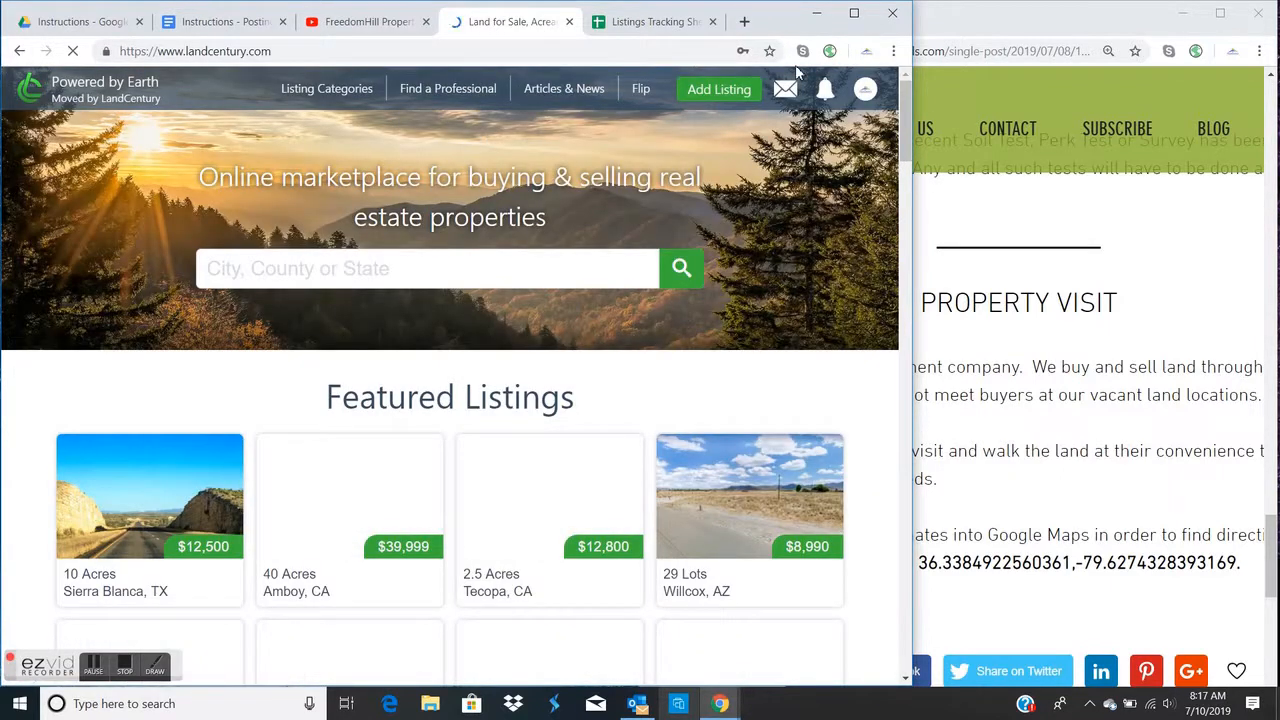
click(866, 91)
click(790, 143)
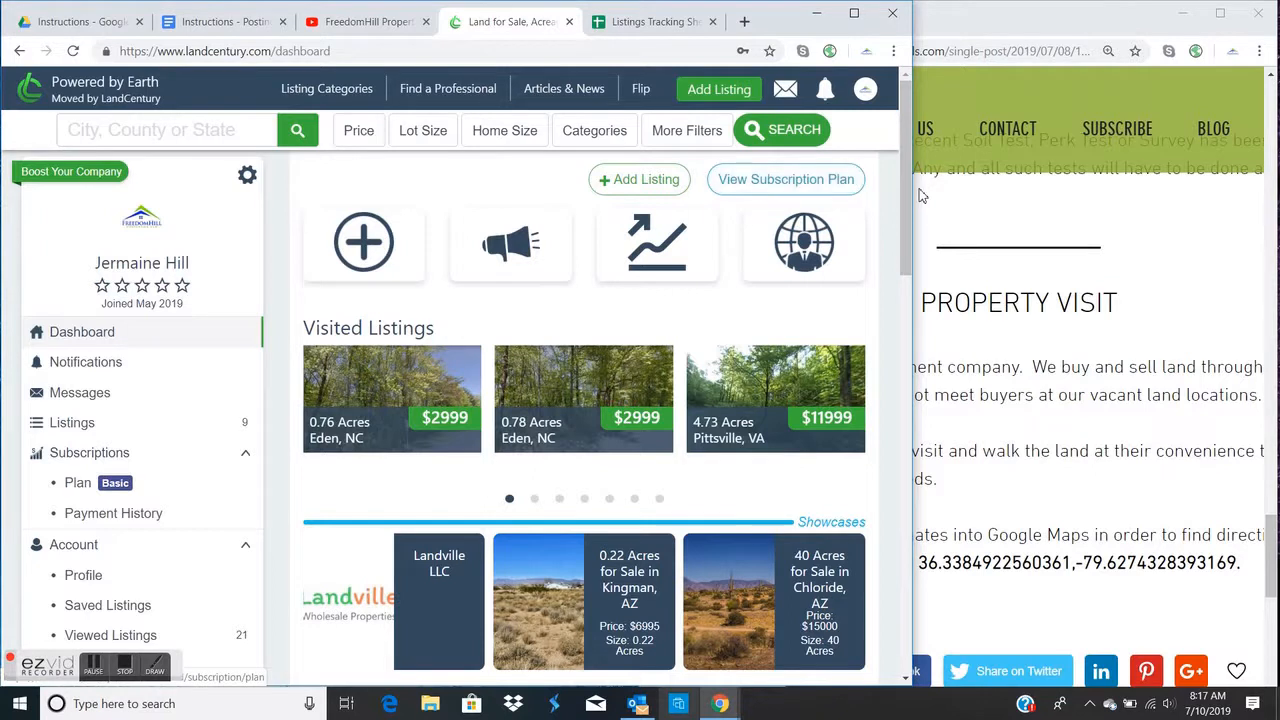
drag(917, 188, 965, 188)
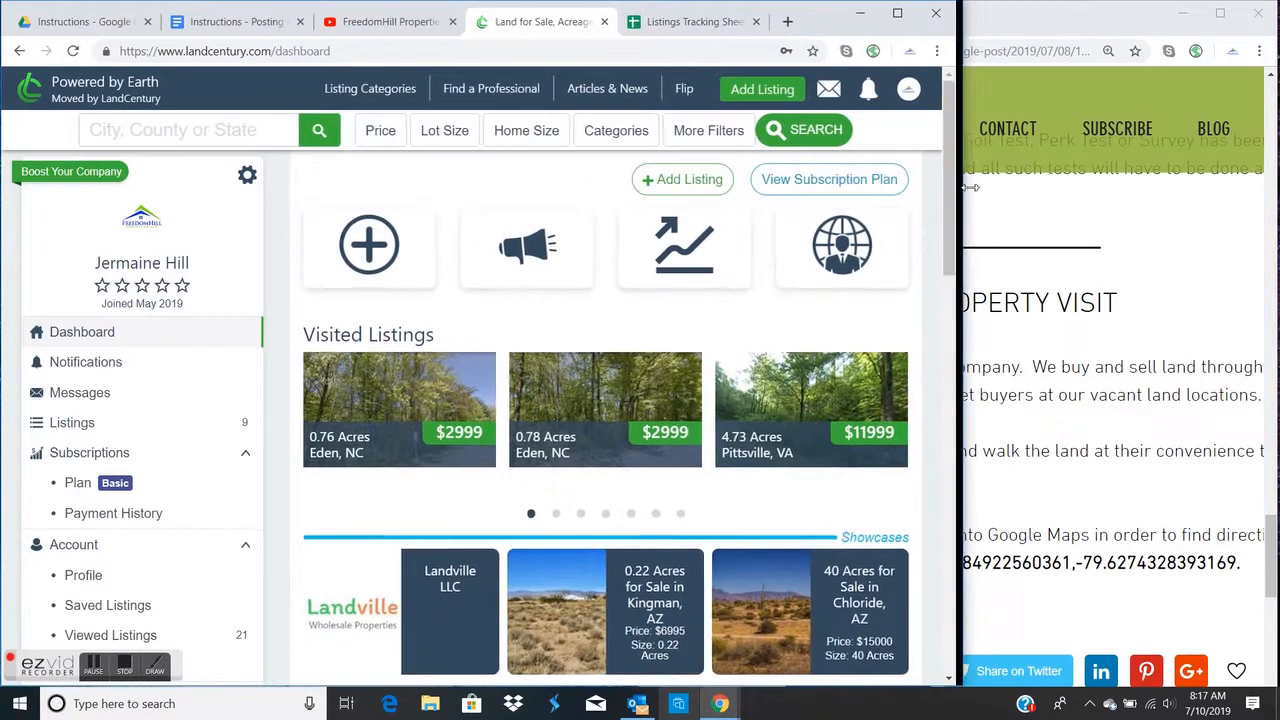
Step: Review the account's existing listings and start creating a new listing
click(86, 425)
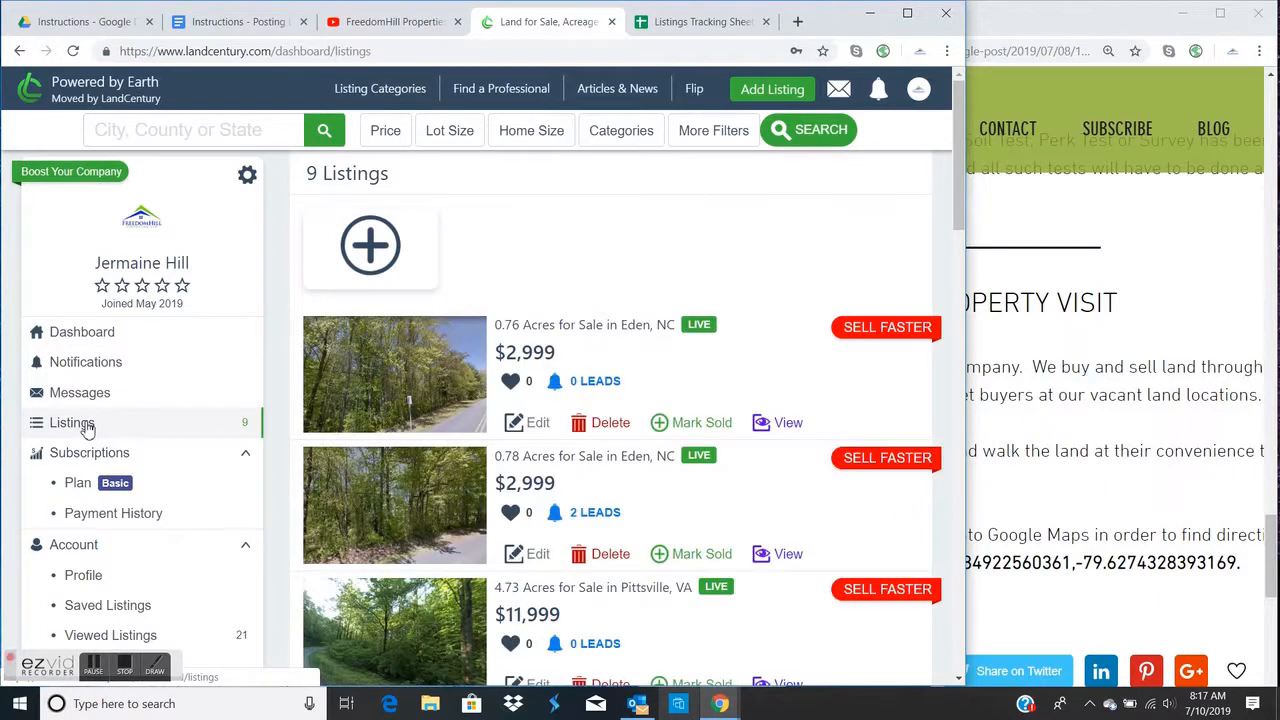
scroll(380, 510, down, 1)
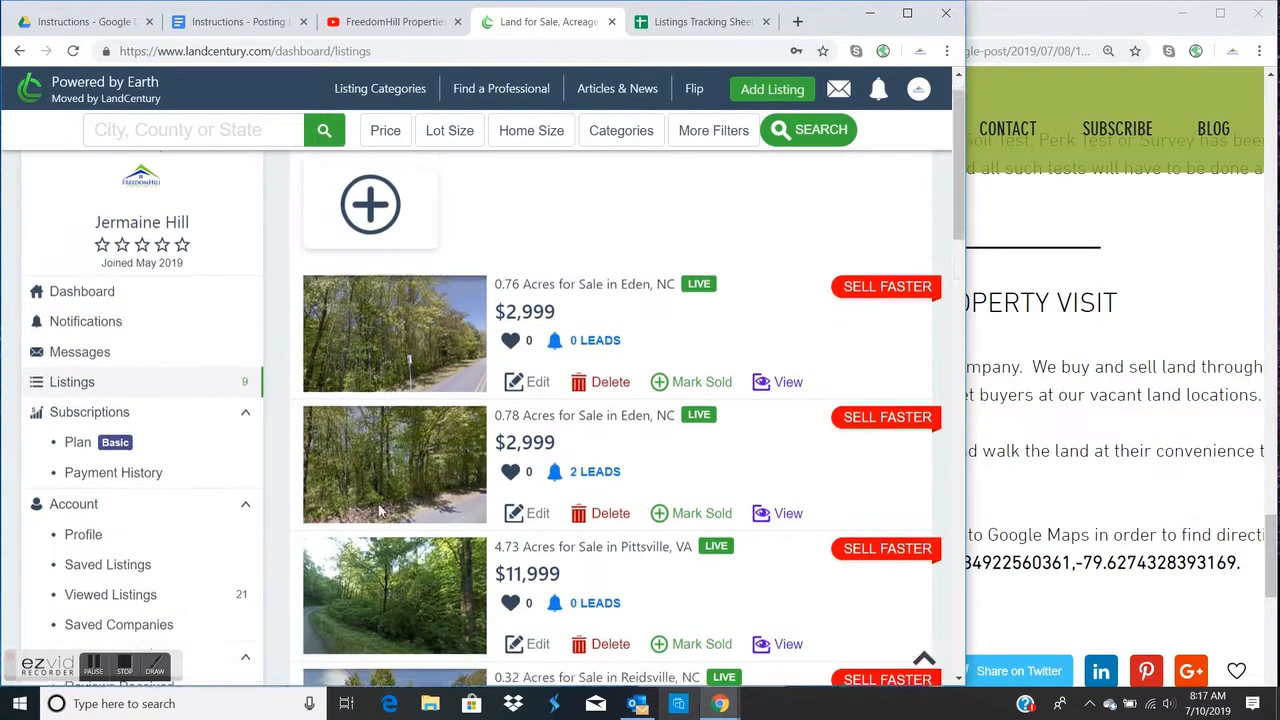
scroll(378, 510, down, 6)
scroll(378, 510, up, 3)
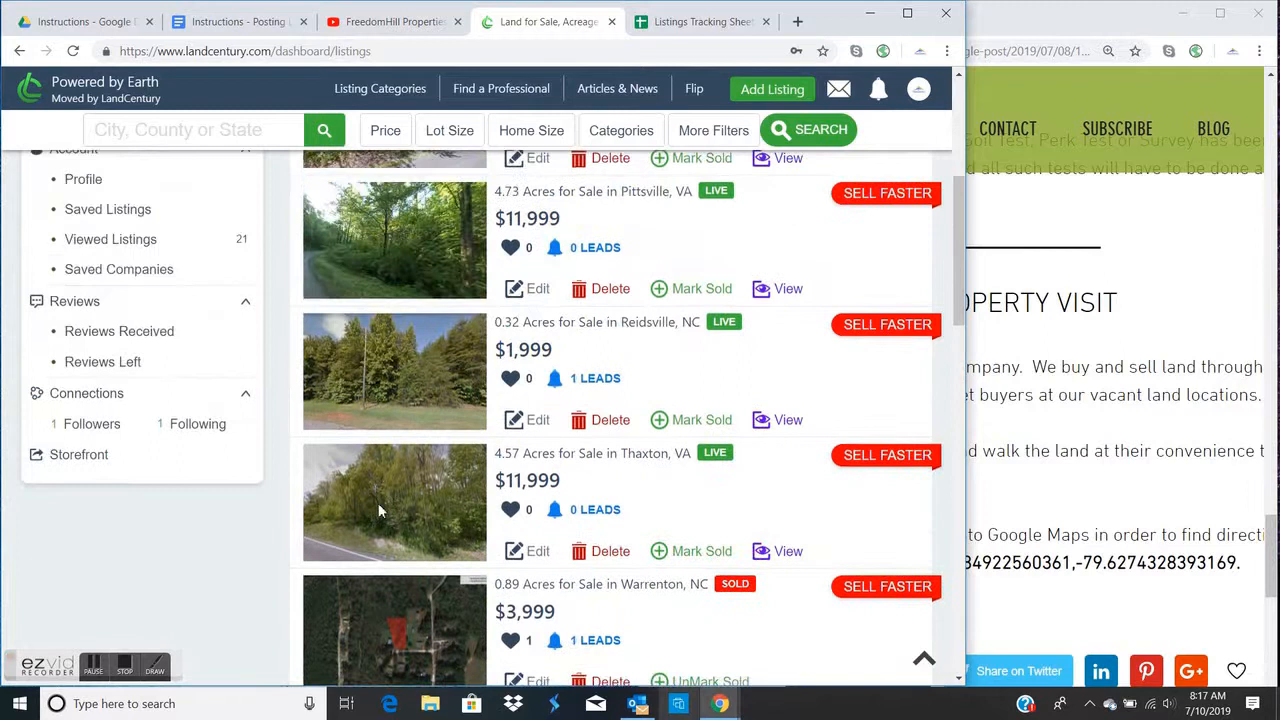
scroll(378, 510, up, 4)
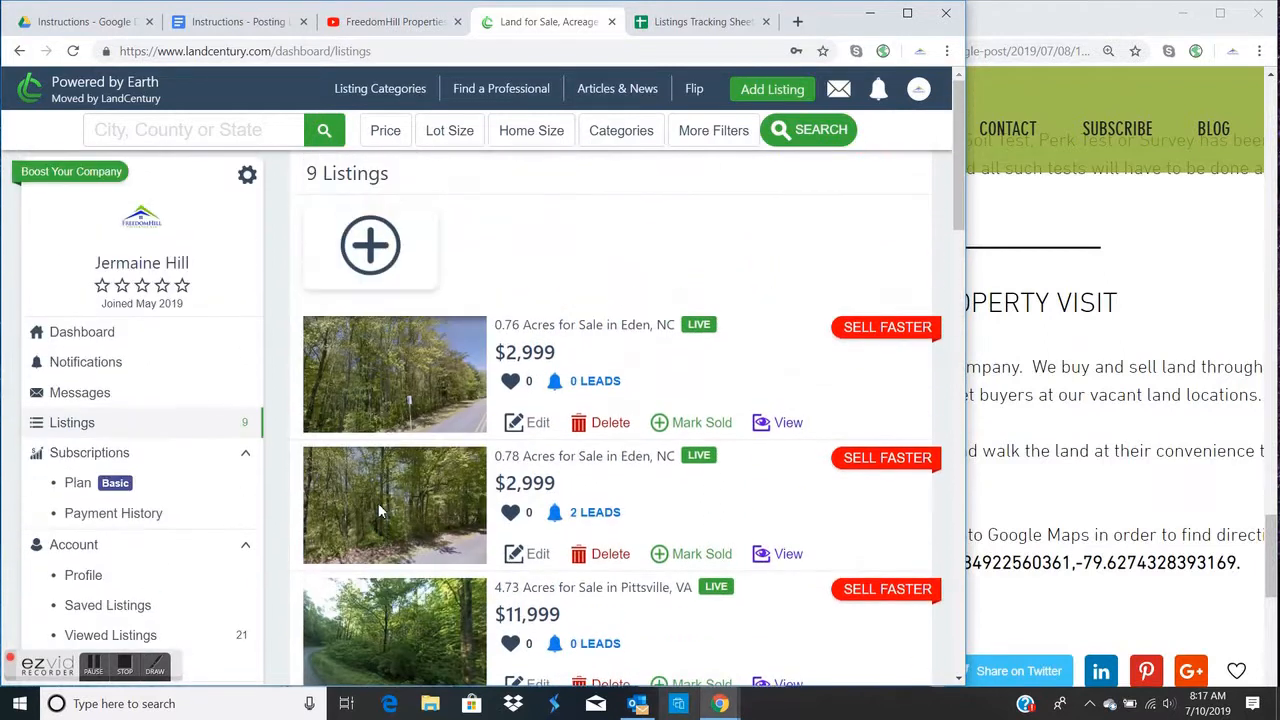
click(387, 258)
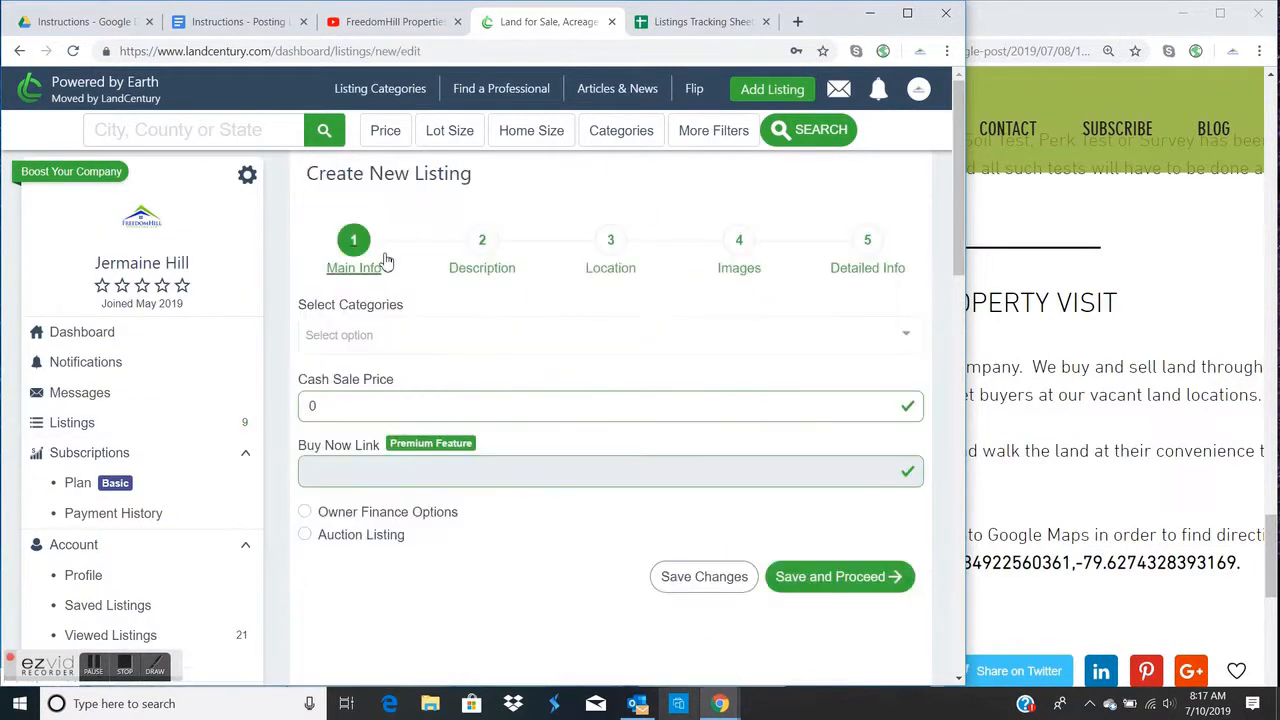
Step: Set the new listing's category to Residential Land
click(432, 340)
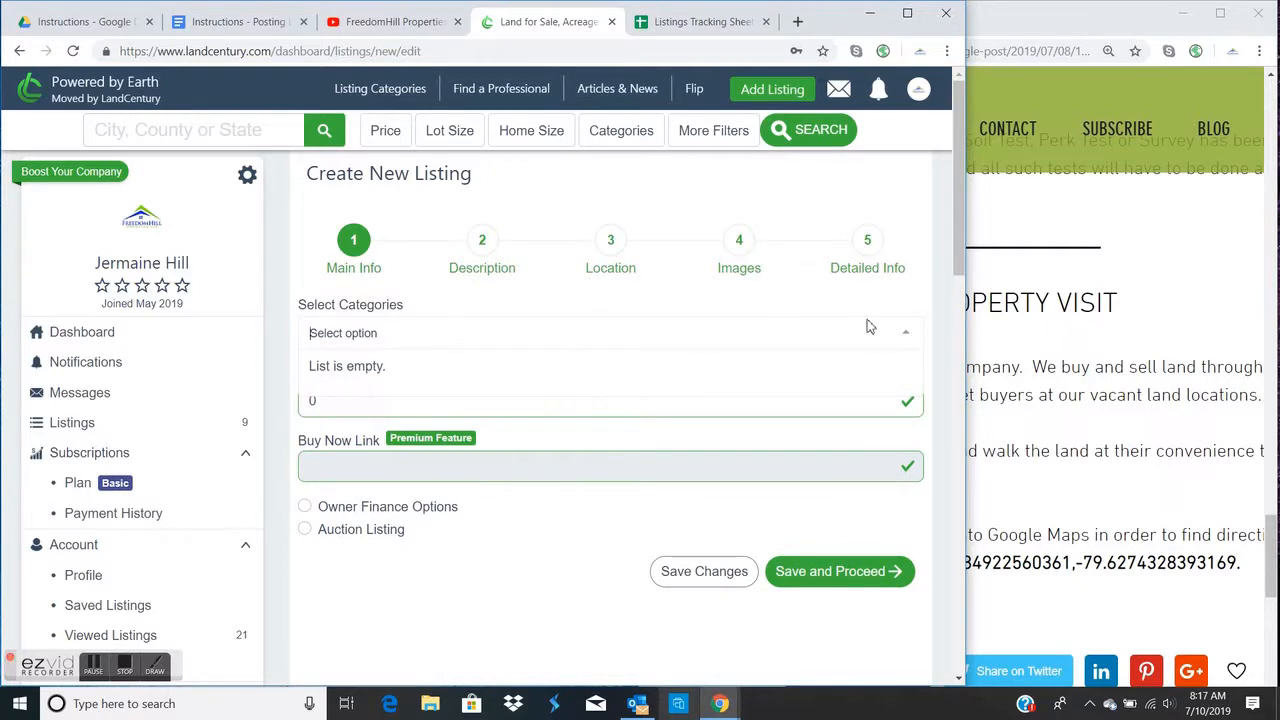
click(913, 336)
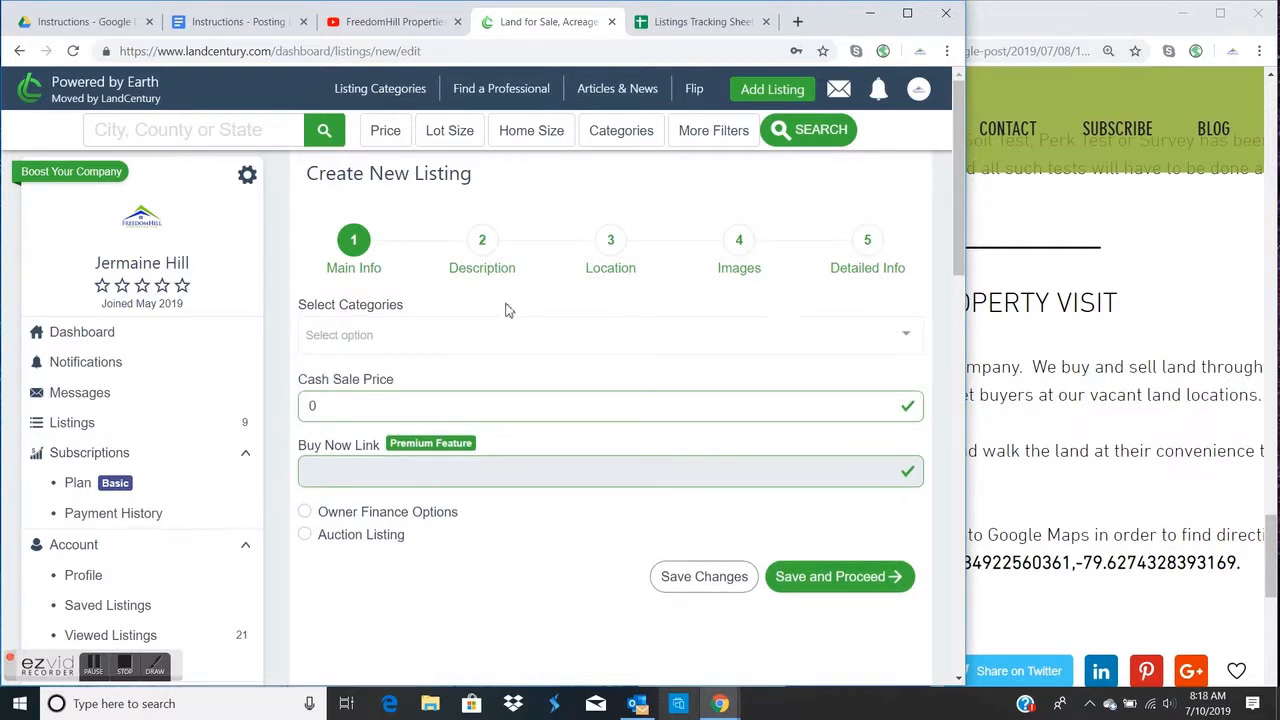
click(911, 330)
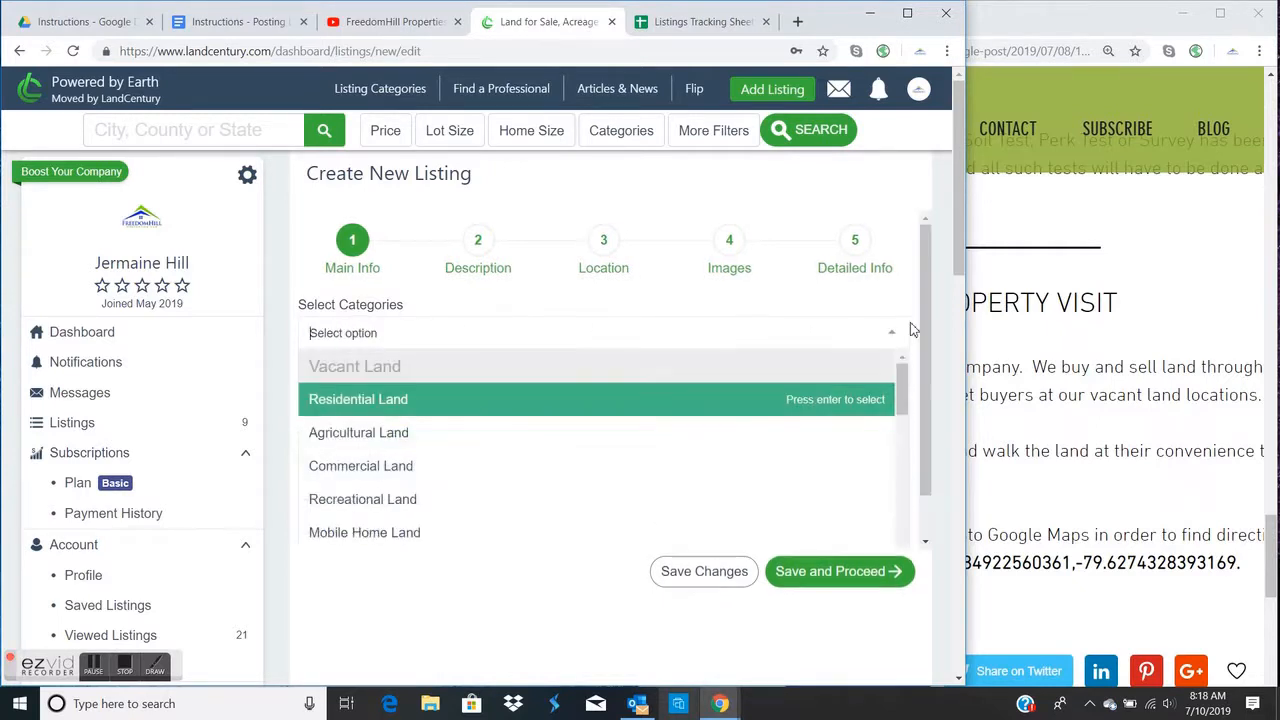
click(404, 405)
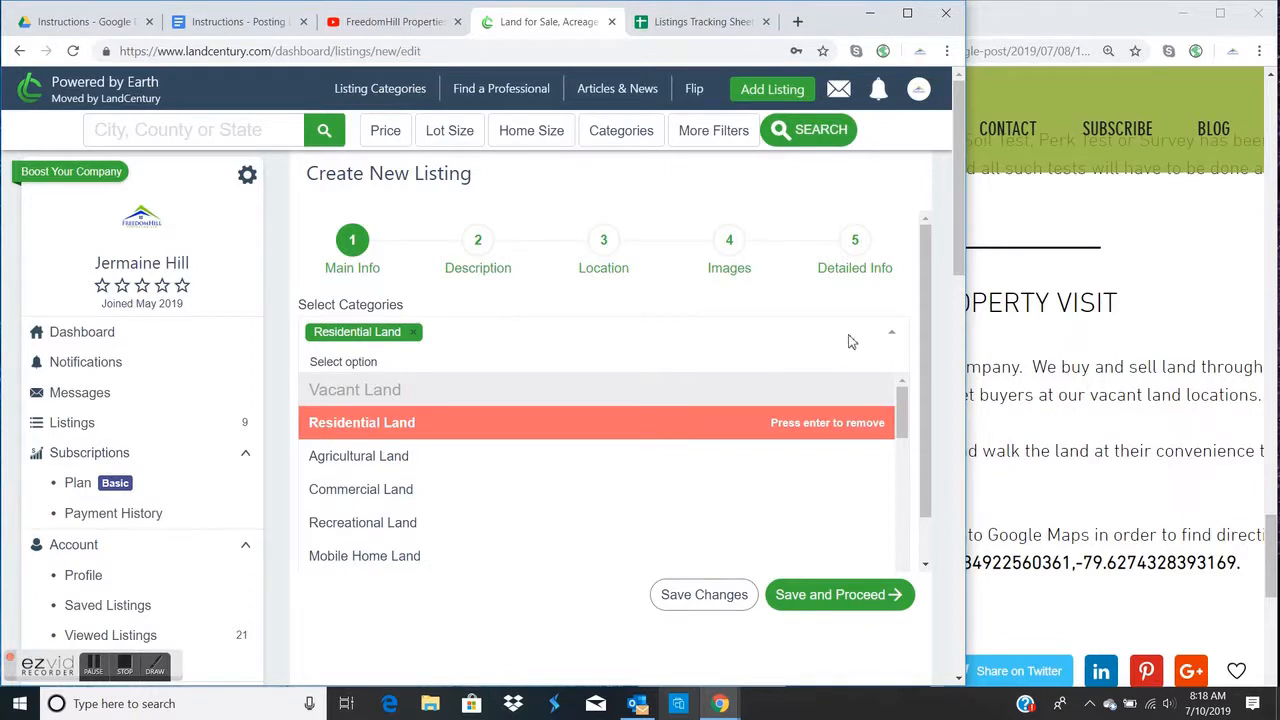
Step: Set the listing's cash sale price to 1999
click(1108, 370)
scroll(1108, 372, up, 6)
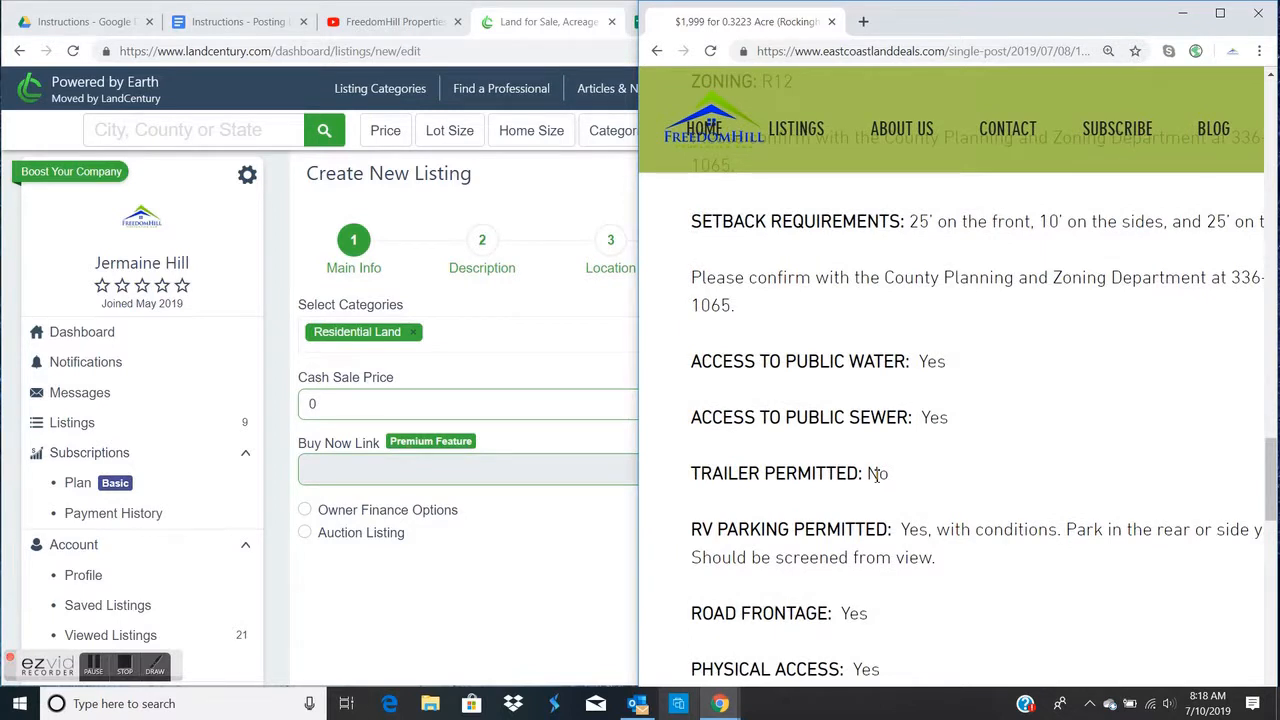
click(457, 407)
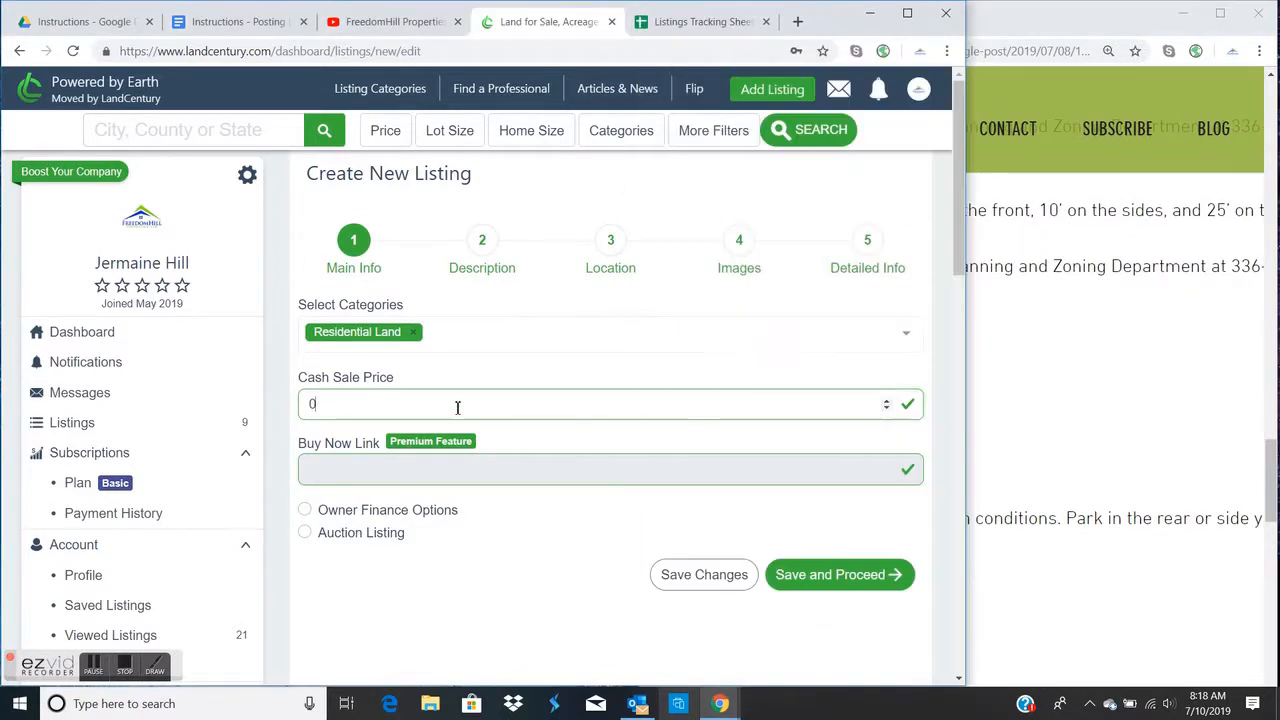
text(1999)
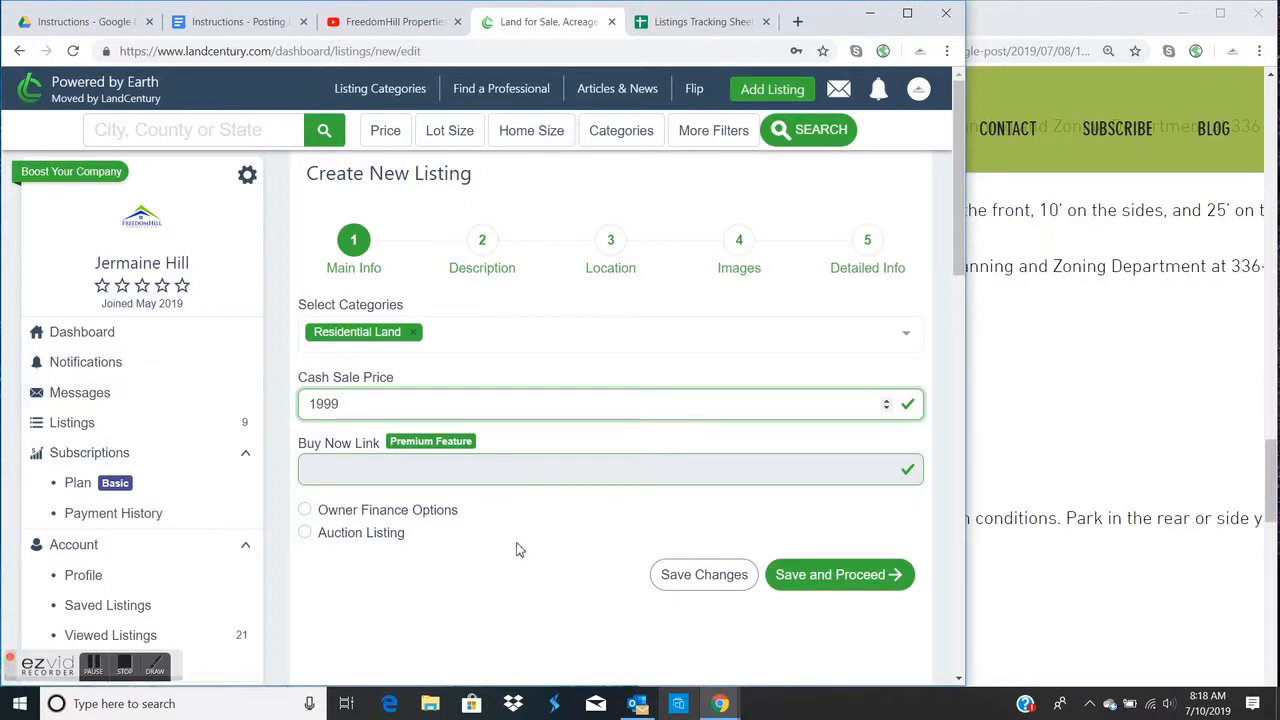
Step: Enable owner finance options and set the owner finance price to $3000, based on the property post's financing terms
click(435, 518)
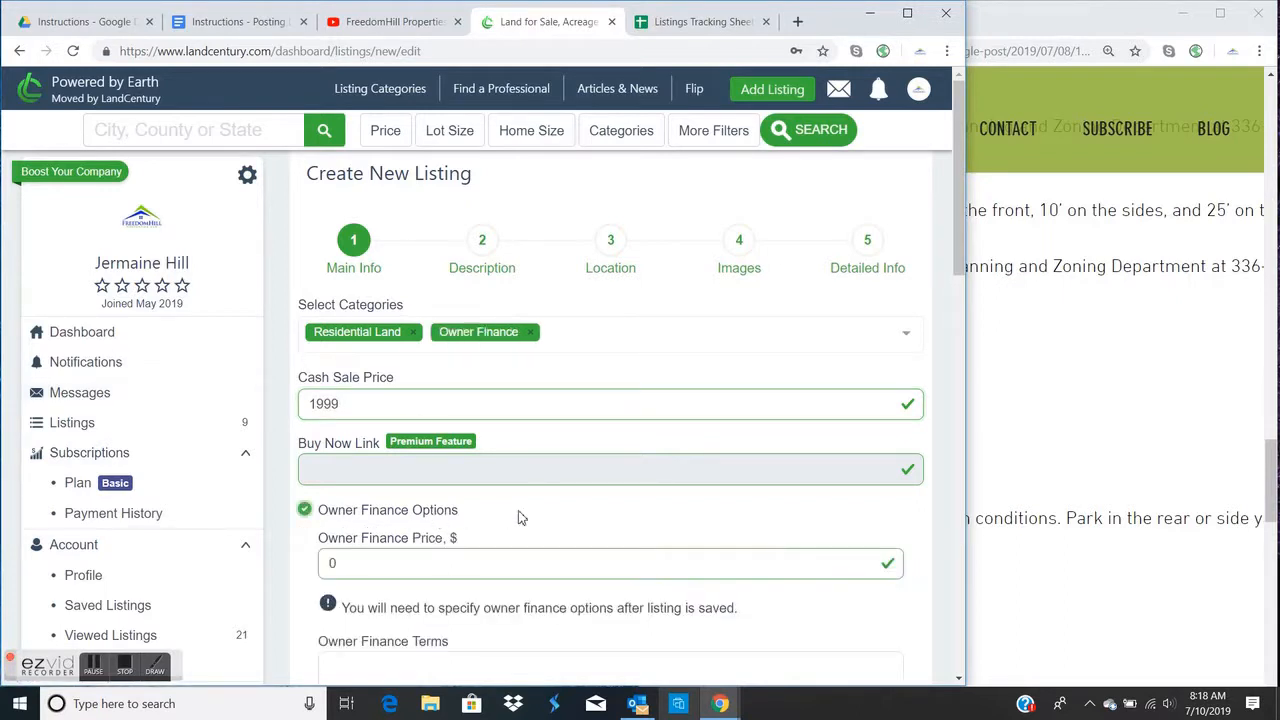
scroll(530, 517, down, 2)
click(1056, 449)
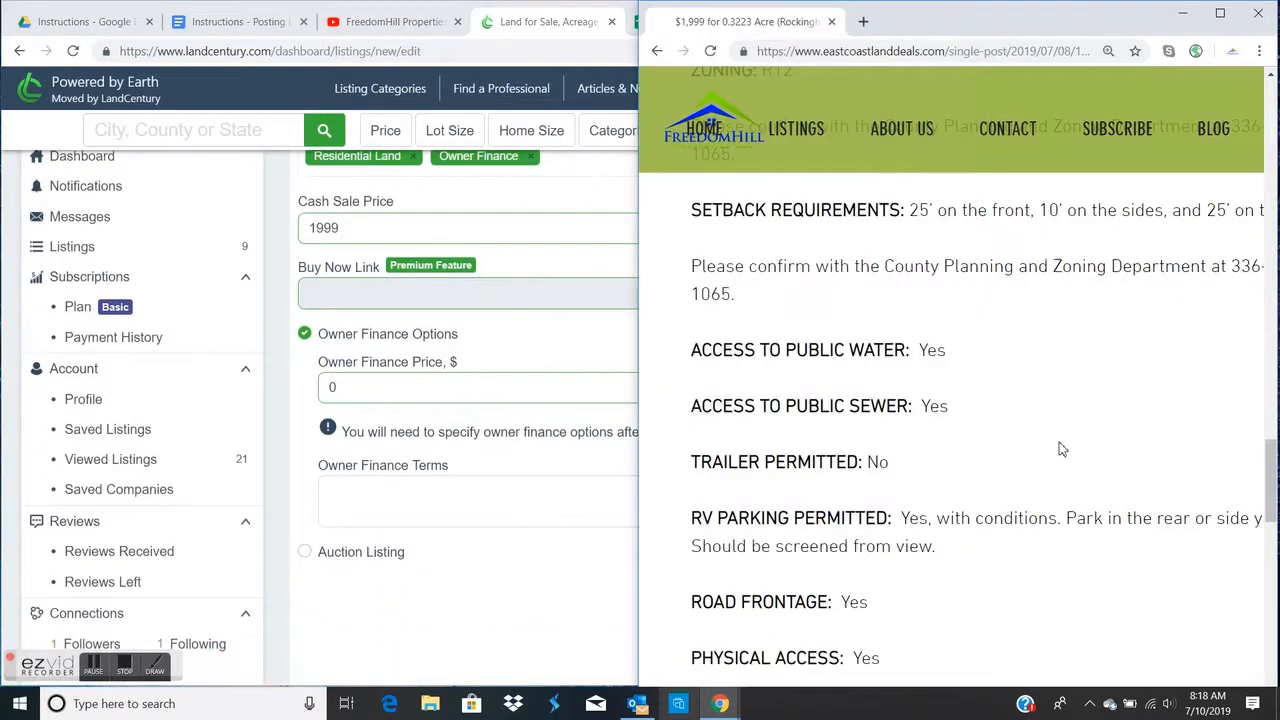
scroll(1058, 449, up, 9)
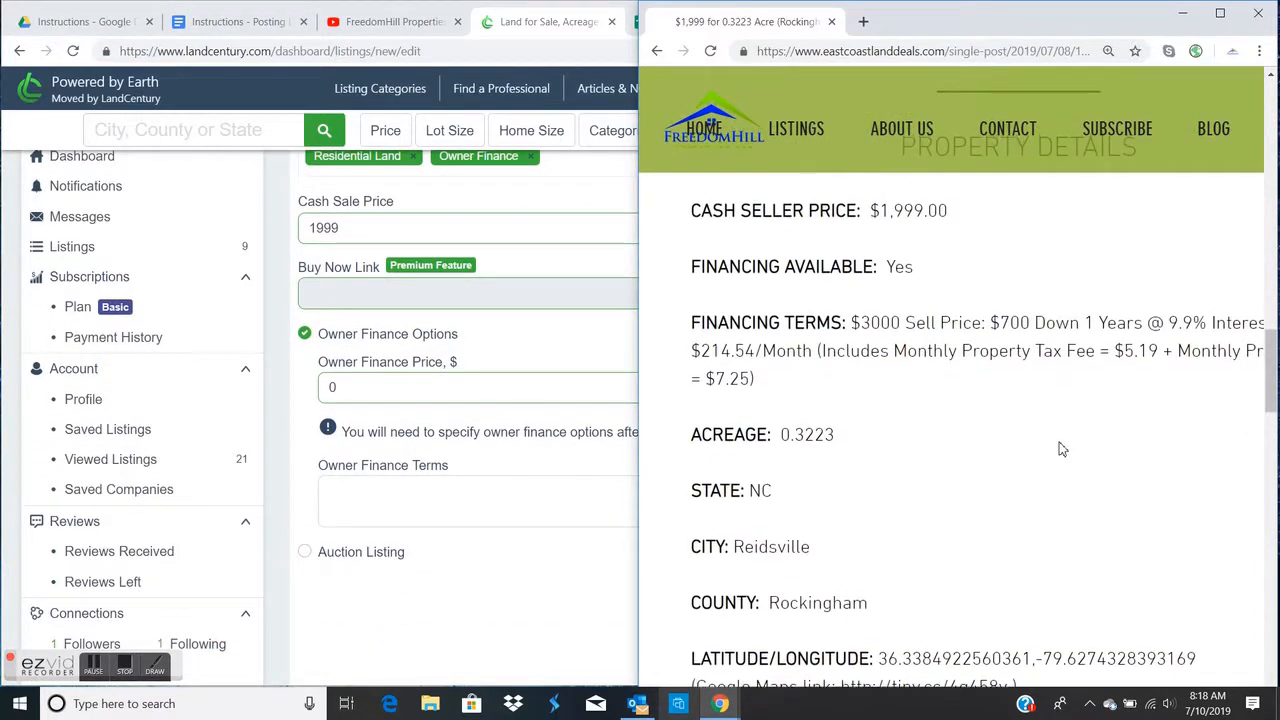
drag(364, 385, 317, 391)
text(3000)
Step: Copy the full financing terms from the property post into Owner Finance Terms, then save and proceed to the description
click(1070, 347)
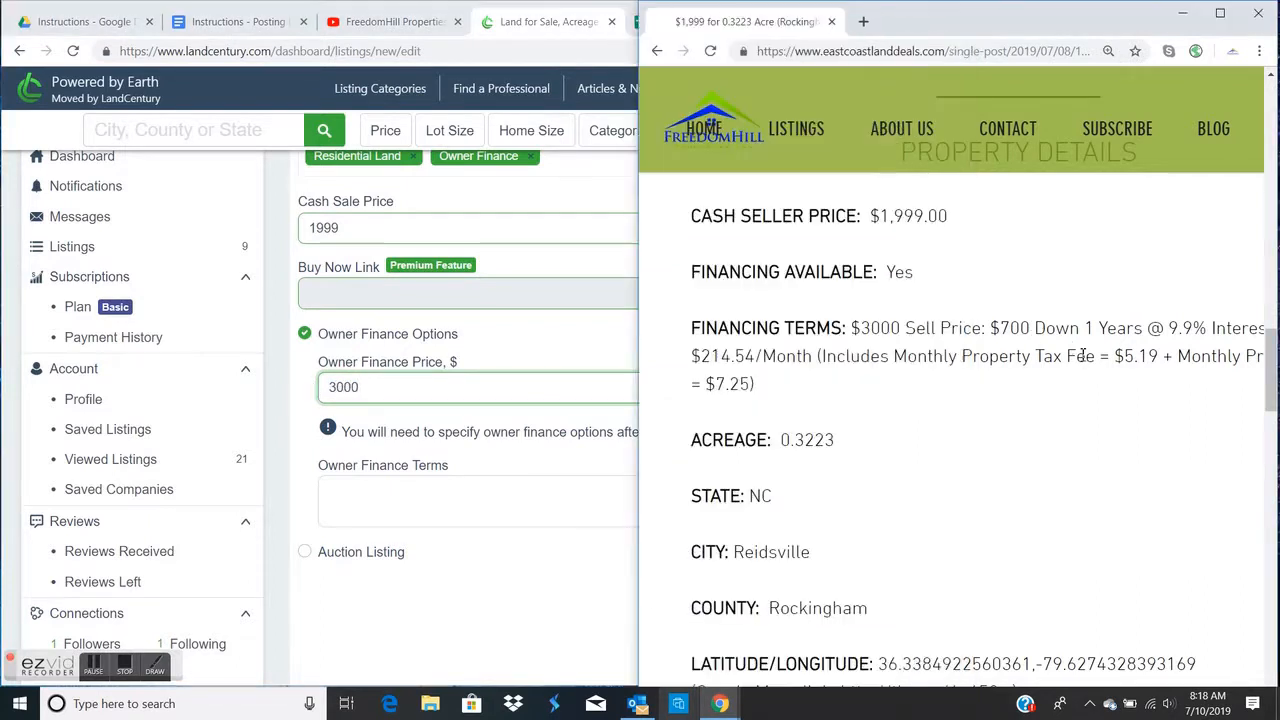
drag(768, 393, 852, 328)
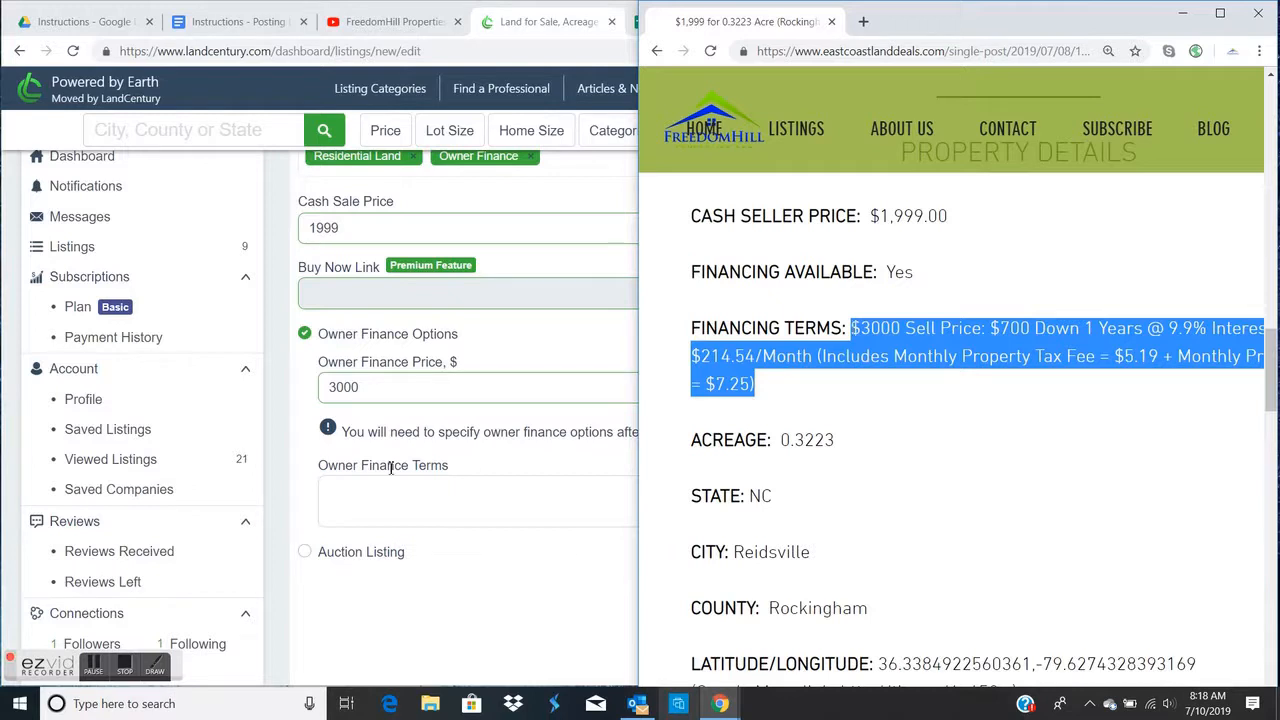
click(364, 484)
text($3000 Sell Price: $700 Down 1 Years @ 9.9% Interest $214.54/Month (Includes Monthly Property Tax Fee = $5.19 + Monthly Process Fee = $7.25))
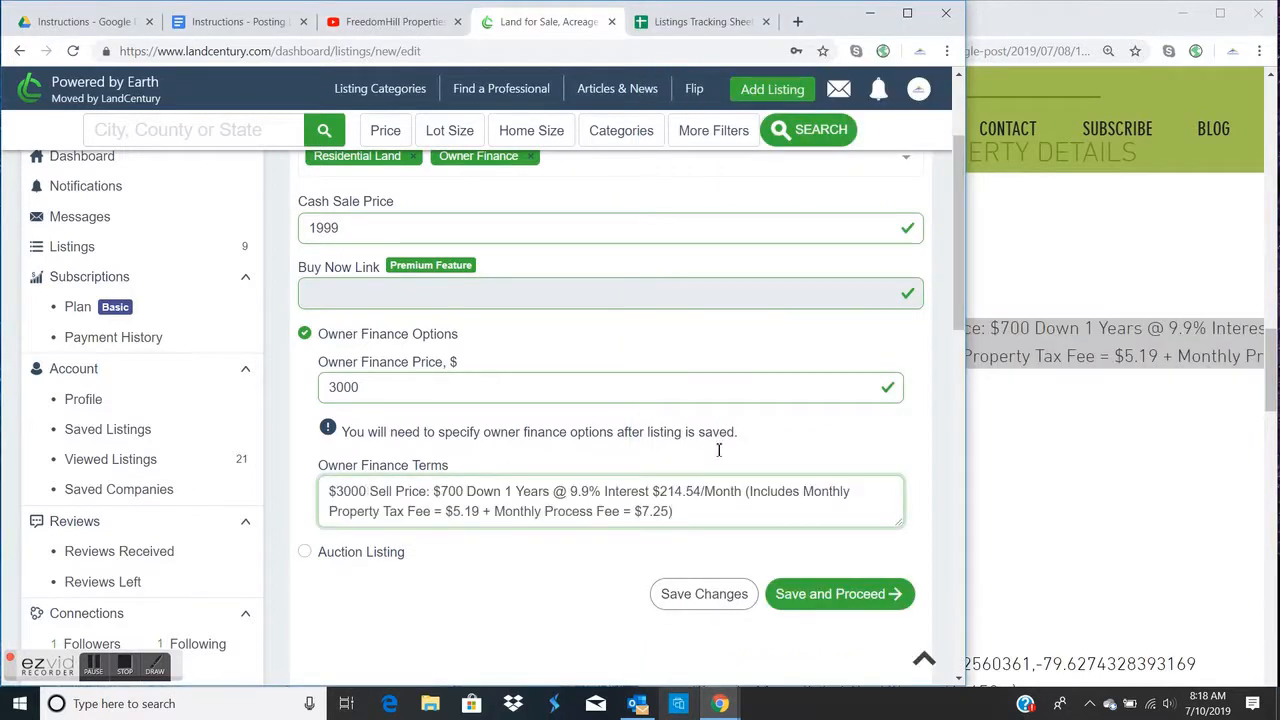
click(820, 594)
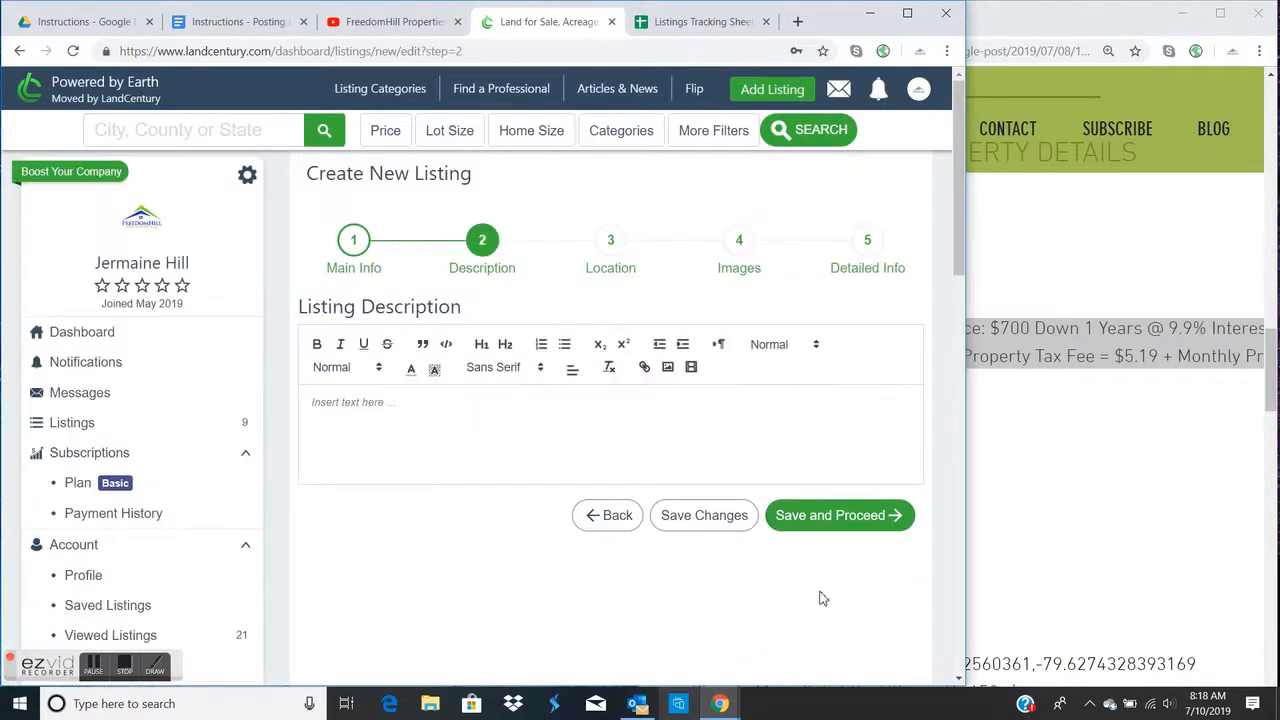
Step: Copy all three property description paragraphs from the property post into the listing description, then save and proceed to the location
click(1190, 460)
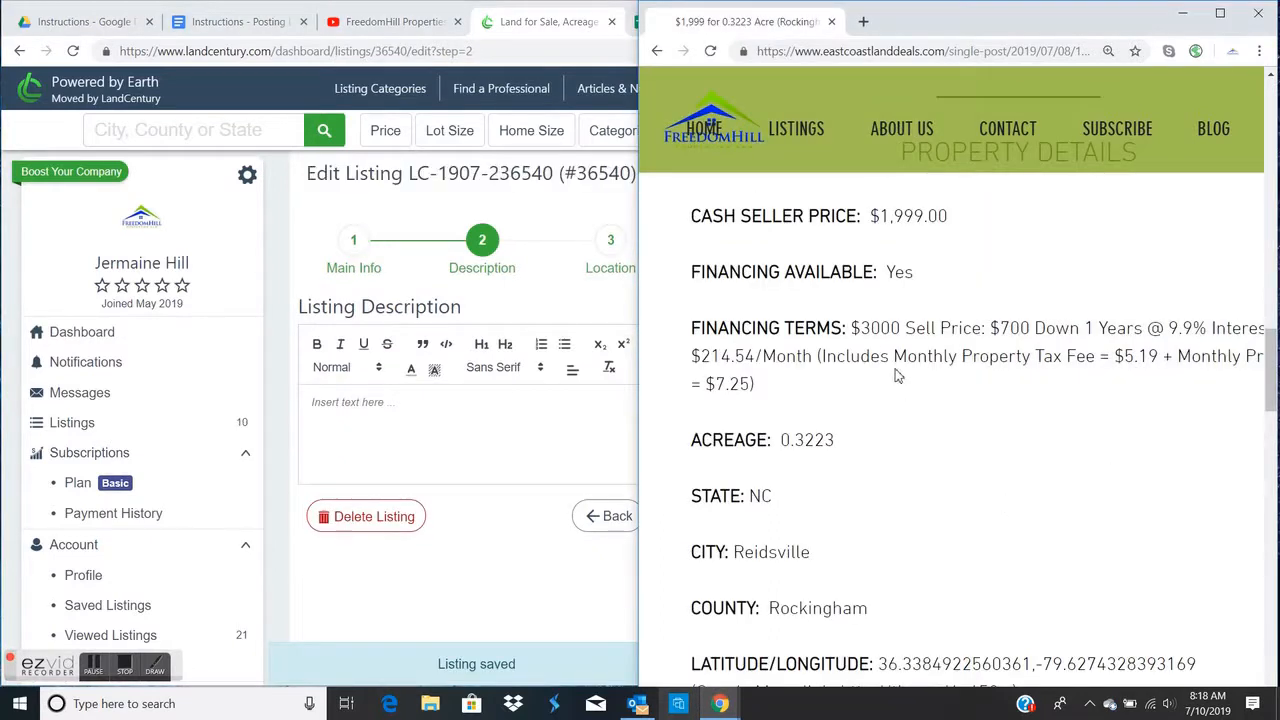
scroll(897, 375, up, 5)
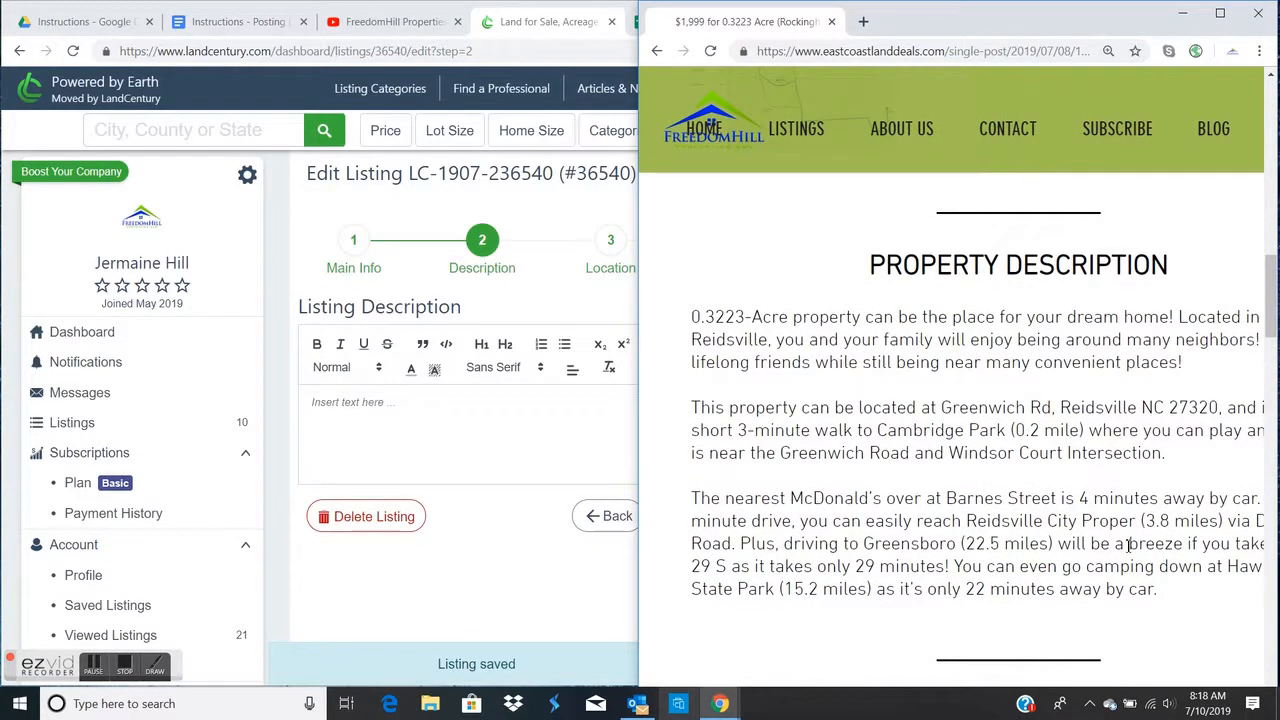
drag(1168, 598, 695, 318)
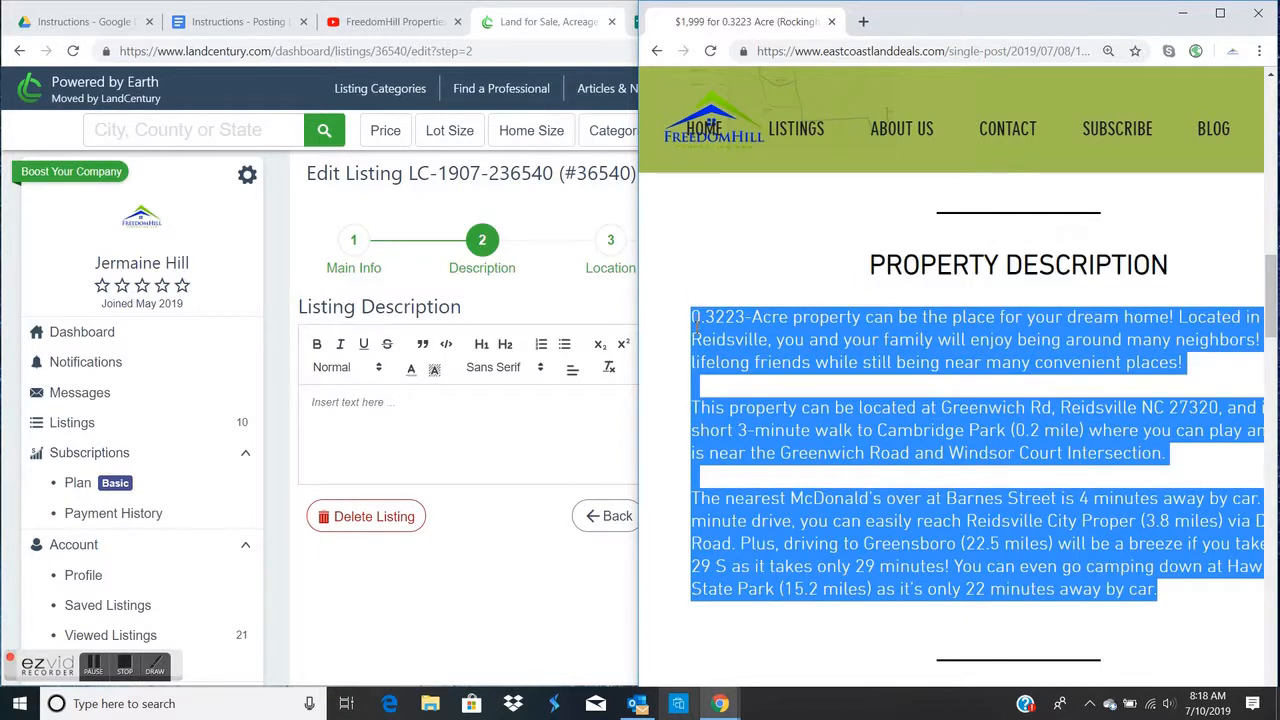
click(371, 417)
text(0.3223-Acre property can be the place for your dream home! Located in the city of Reidsville, you and your family will enjoy being around many neighbors! Make lifelong friends while still being near many convenient places!   This property can be located at Greenwich Rd, Reidsville NC 27320, and is just a short 3-minute walk to Cambridge Park (0.2 mile) where you can play and relax. It is near the Greenwich Road and Windsor Court Intersection.   The nearest McDonald's over at Barnes Street is 4 minutes away by car. After a 9-minute drive, you can easily reach Reidsville City Proper (3.8 miles) via Drum Road. Plus, driving to Greensboro (22.5 miles) will be a breeze if you take the US-29 S as it takes only 29 minutes! You can even go camping down at Haw River State Park (15.2 miles) as it's only 22 minutes away by car.)
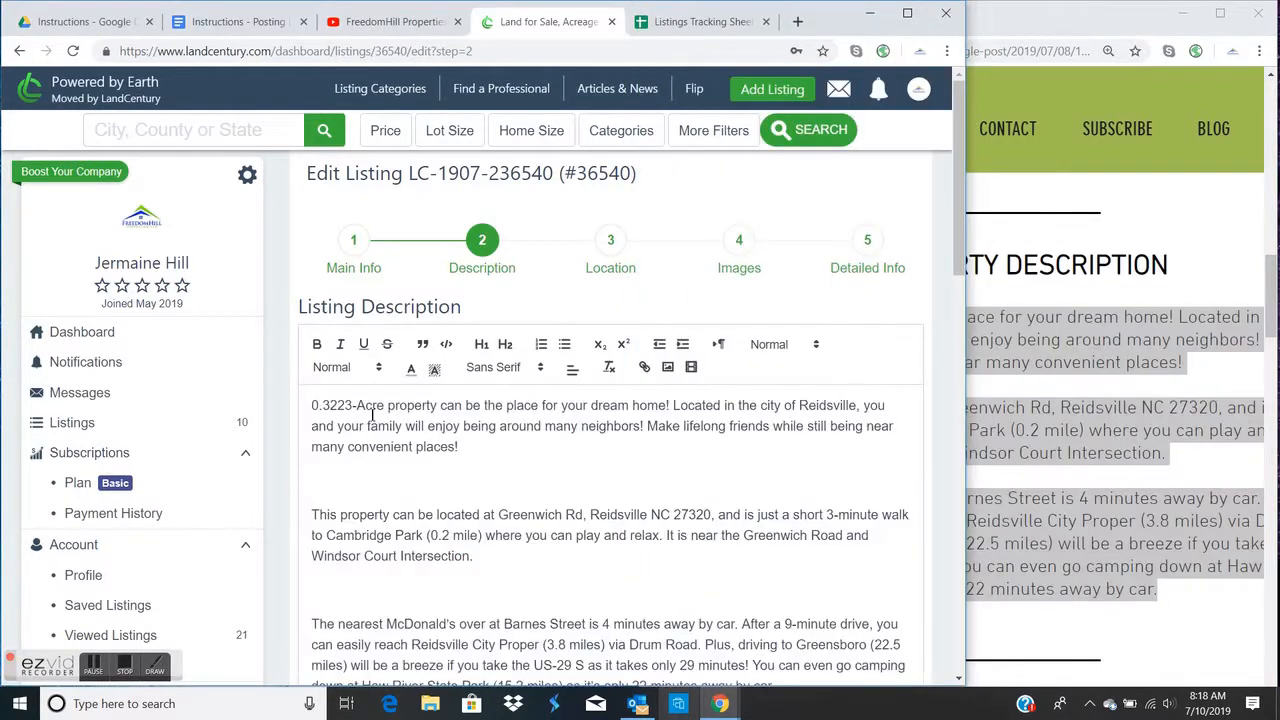
scroll(610, 445, down, 4)
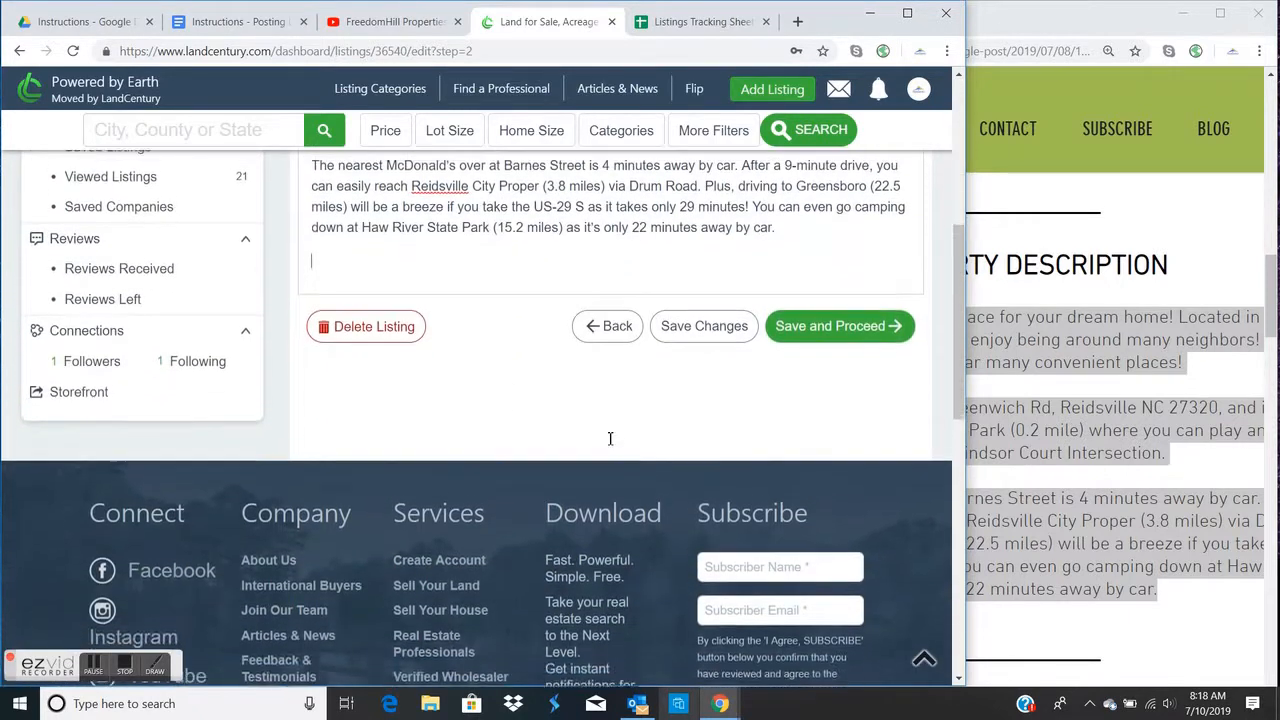
click(811, 400)
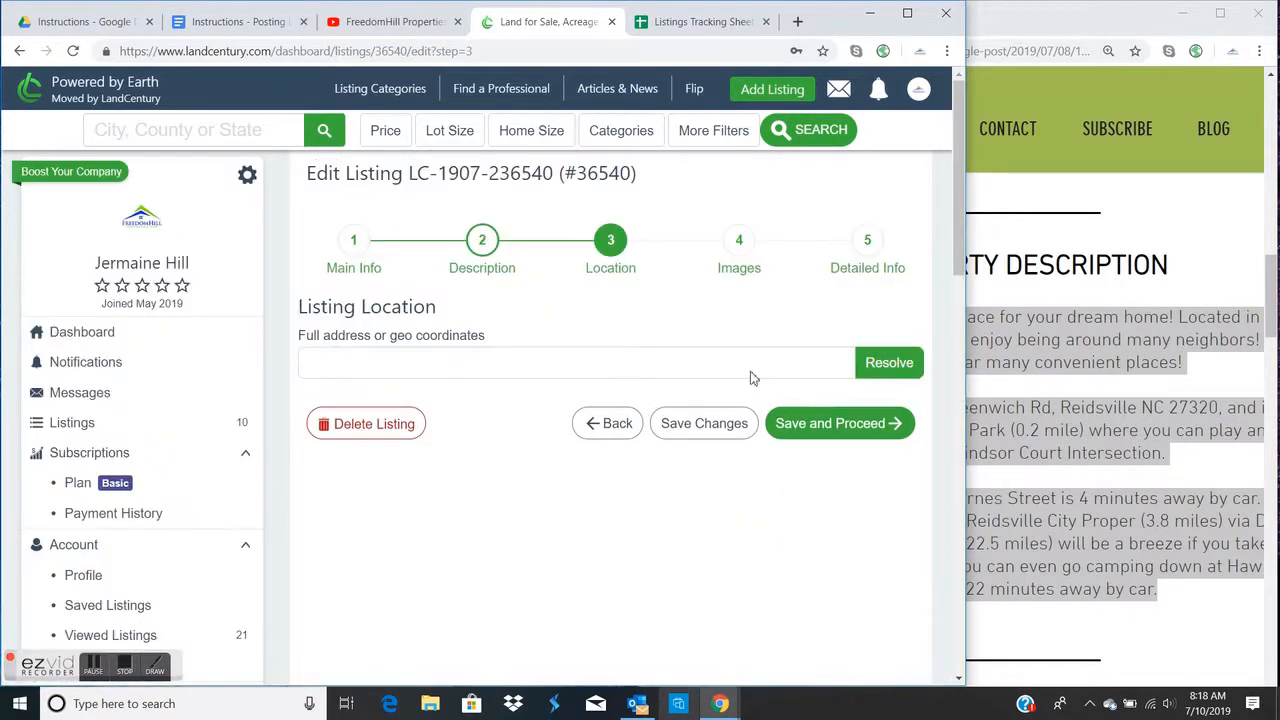
Step: Copy the latitude/longitude from the property post into the listing's address or geo coordinates field and resolve the location
click(1080, 400)
scroll(1041, 510, down, 10)
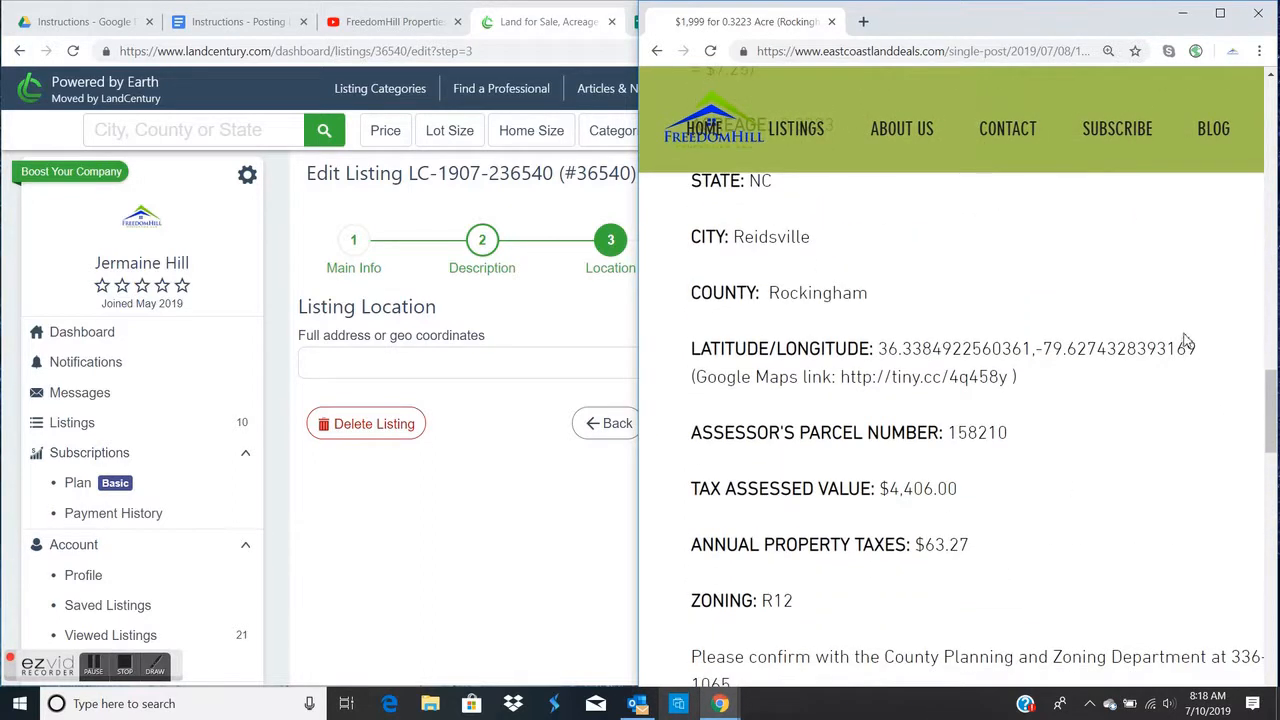
drag(1199, 349, 897, 352)
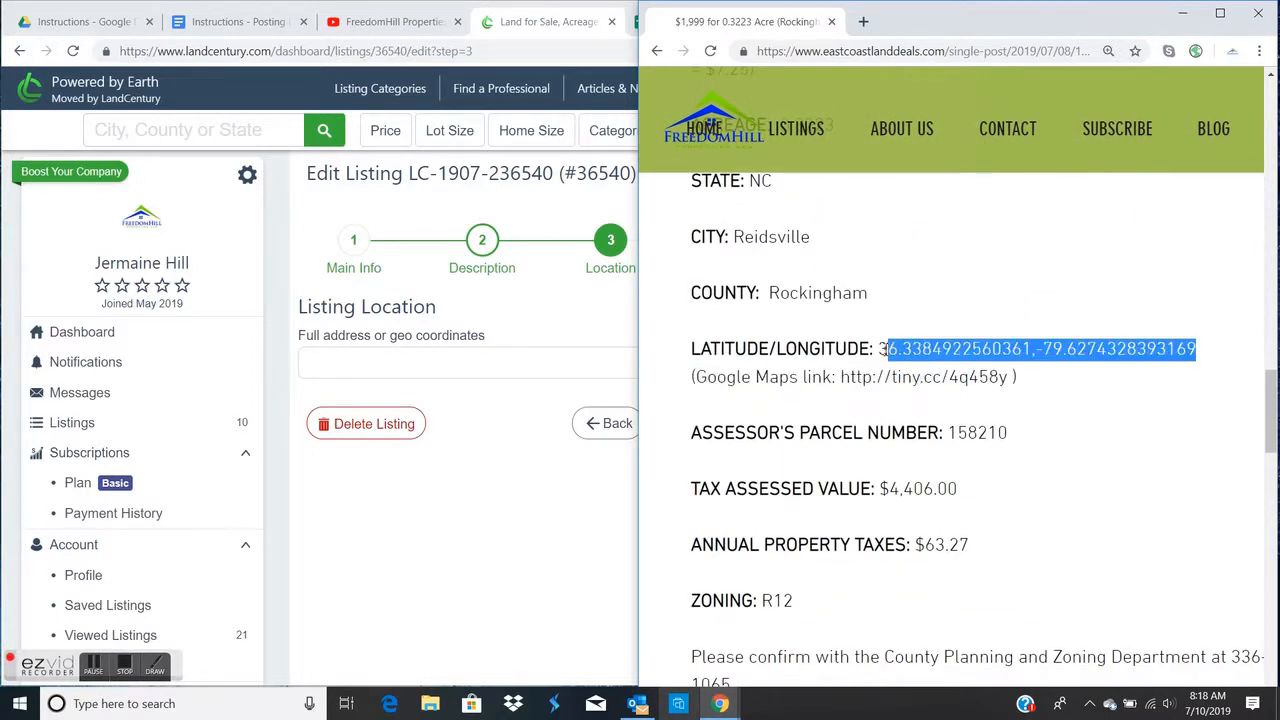
click(514, 362)
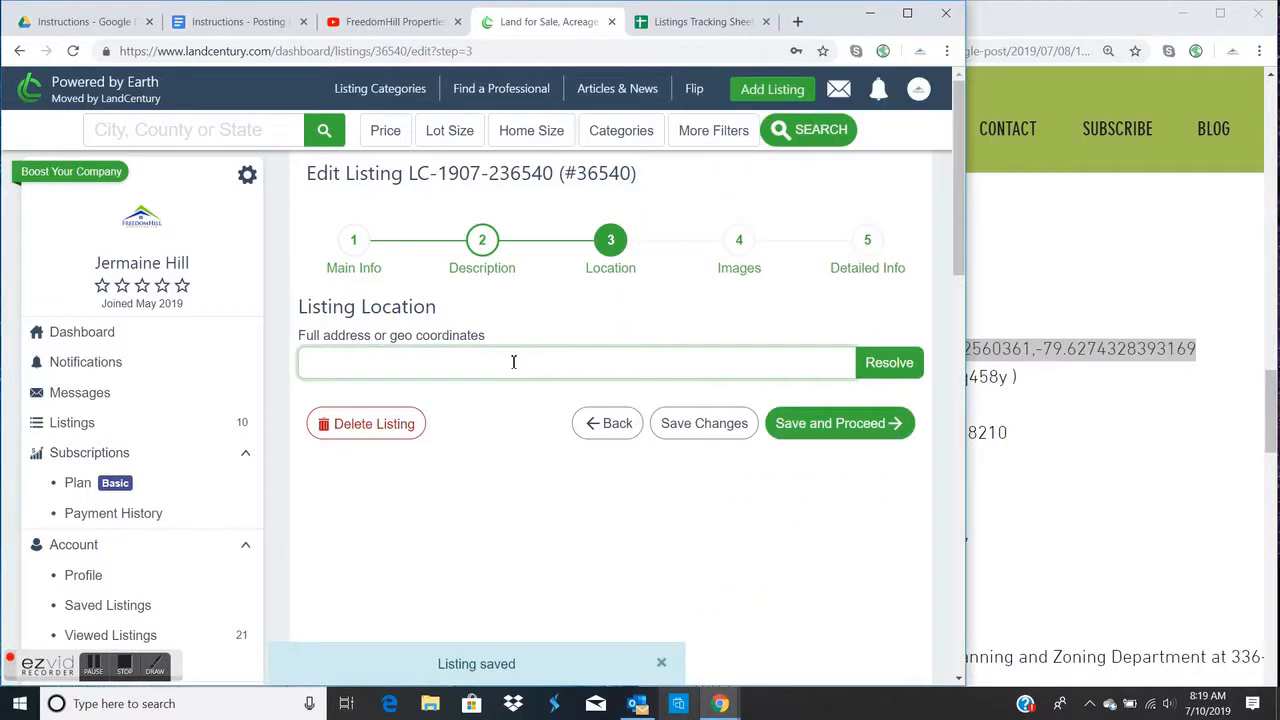
click(514, 362)
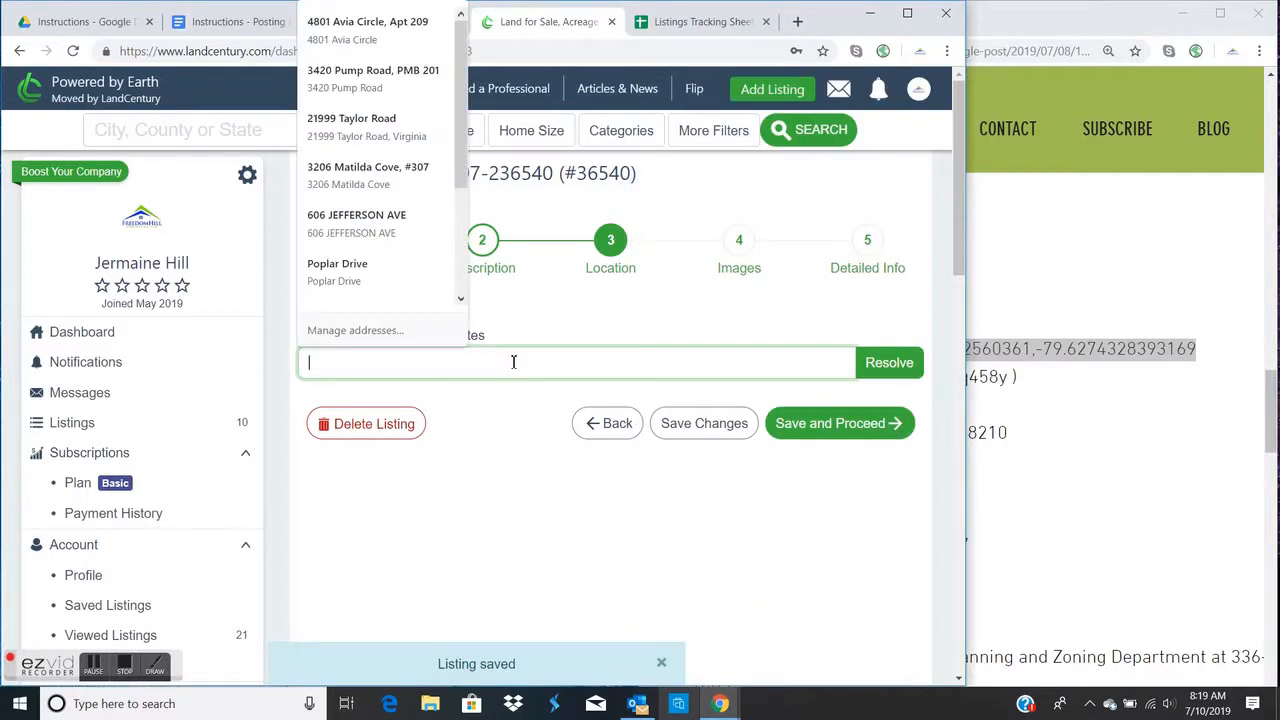
text(36.3384922560361,-79.6274328393169)
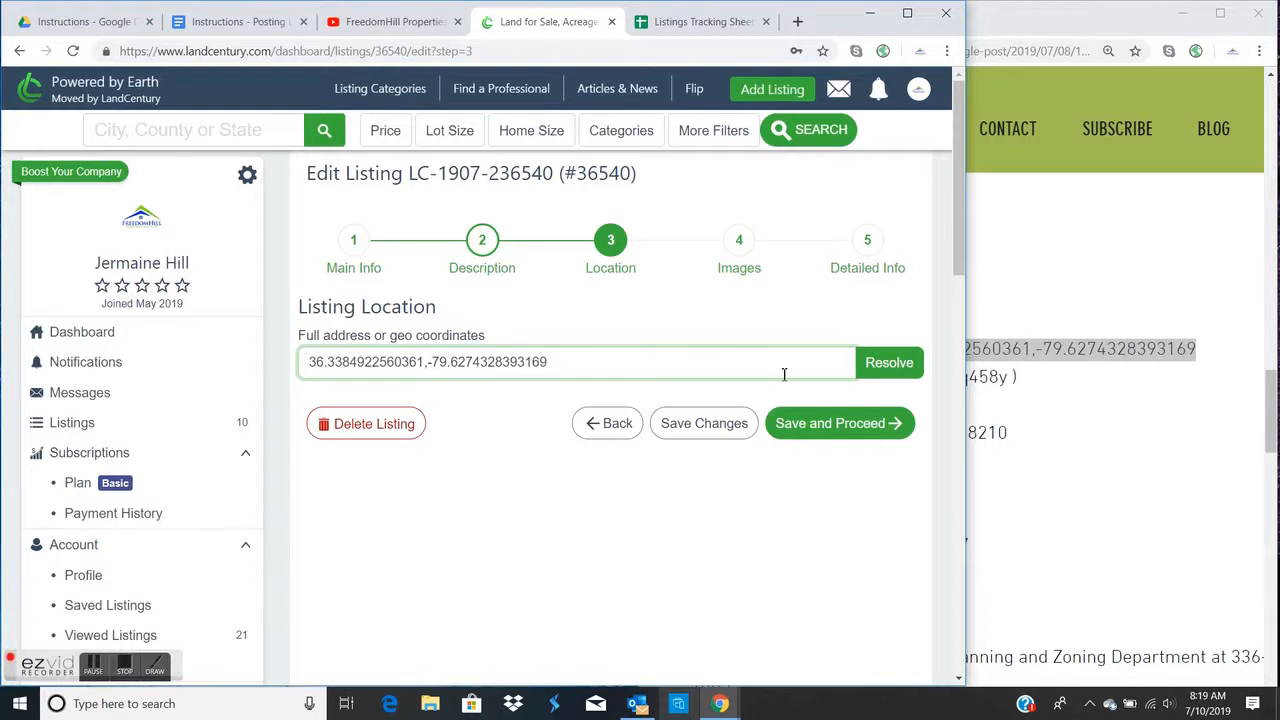
click(887, 370)
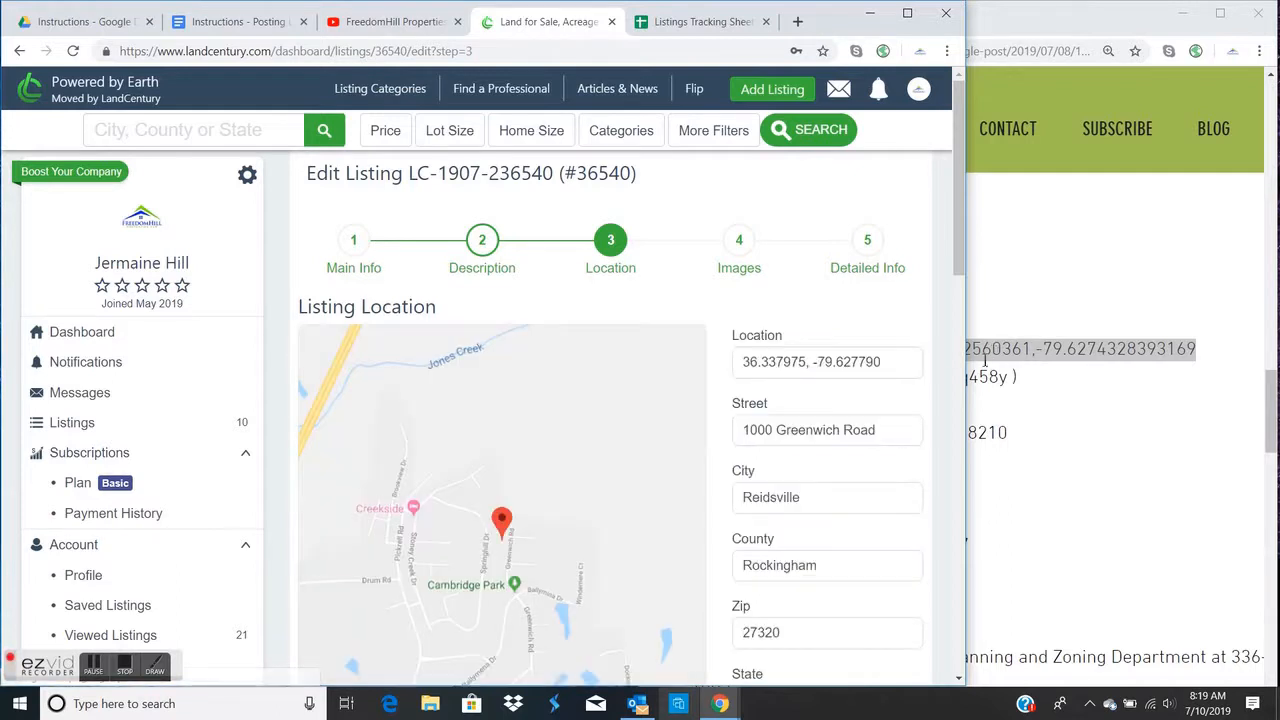
Step: Remove the house number from the listing's street, keeping only the road name
click(778, 429)
double_click(740, 429)
key(Delete)
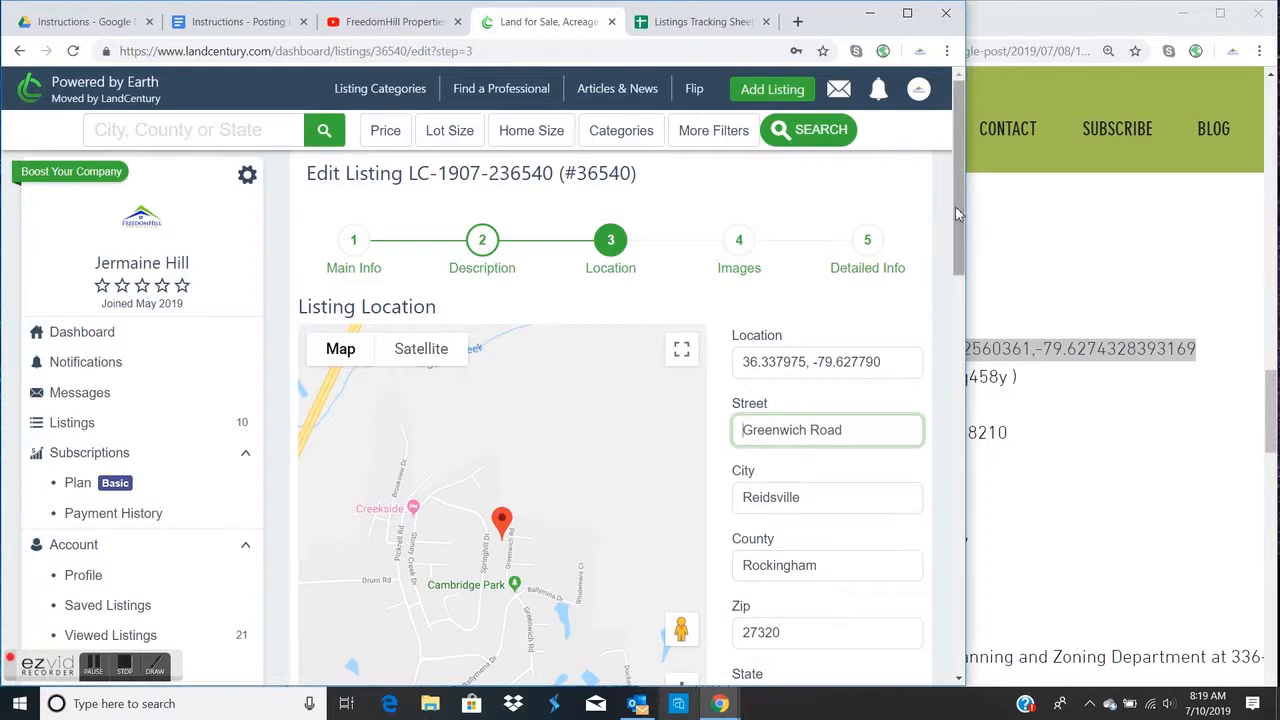
Step: Save the listing's location details and proceed to the images
drag(952, 209, 955, 291)
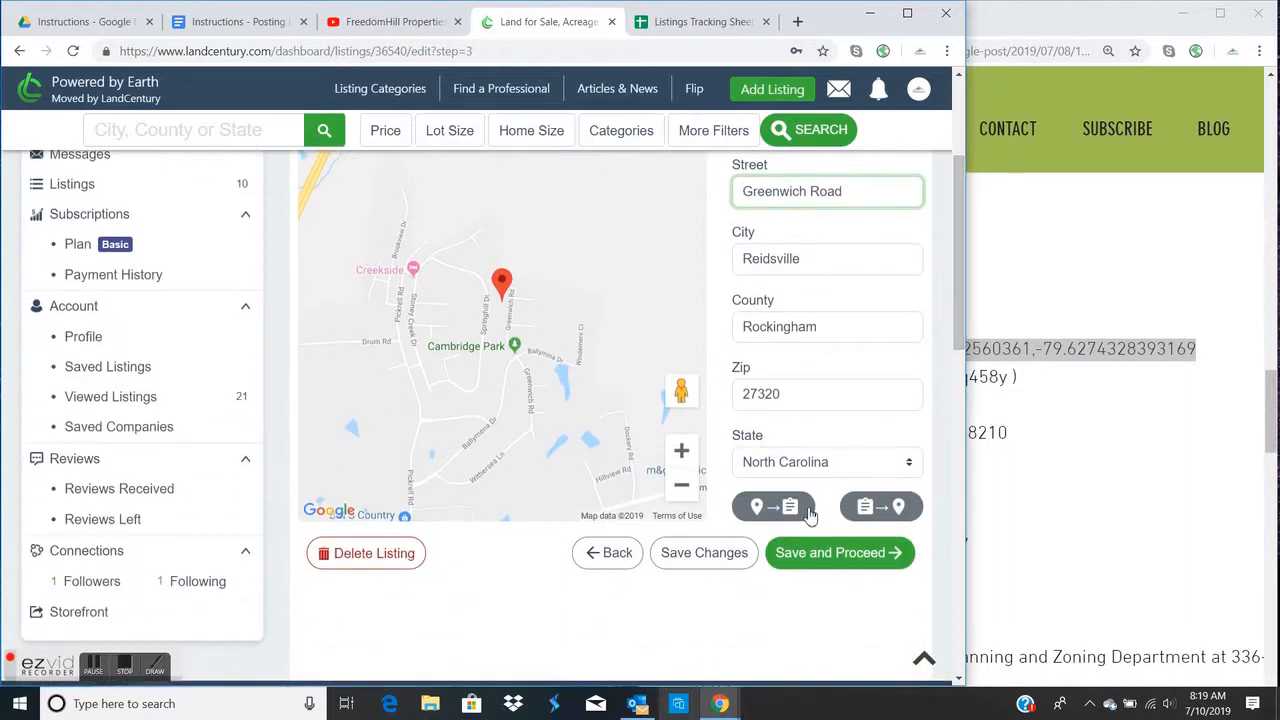
click(816, 553)
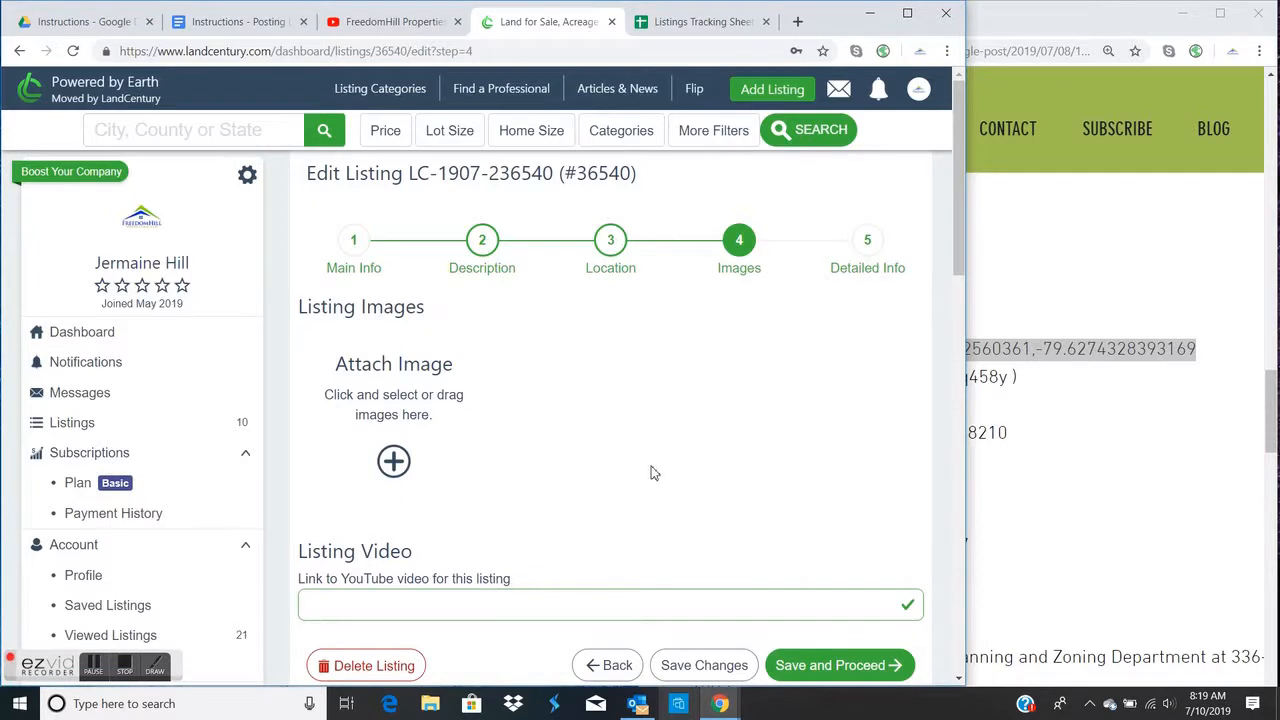
Step: Attach the StreetView2 and StreetView images from the Desktop folder Rockingham NC 158210 to the listing
scroll(651, 468, down, 1)
click(393, 337)
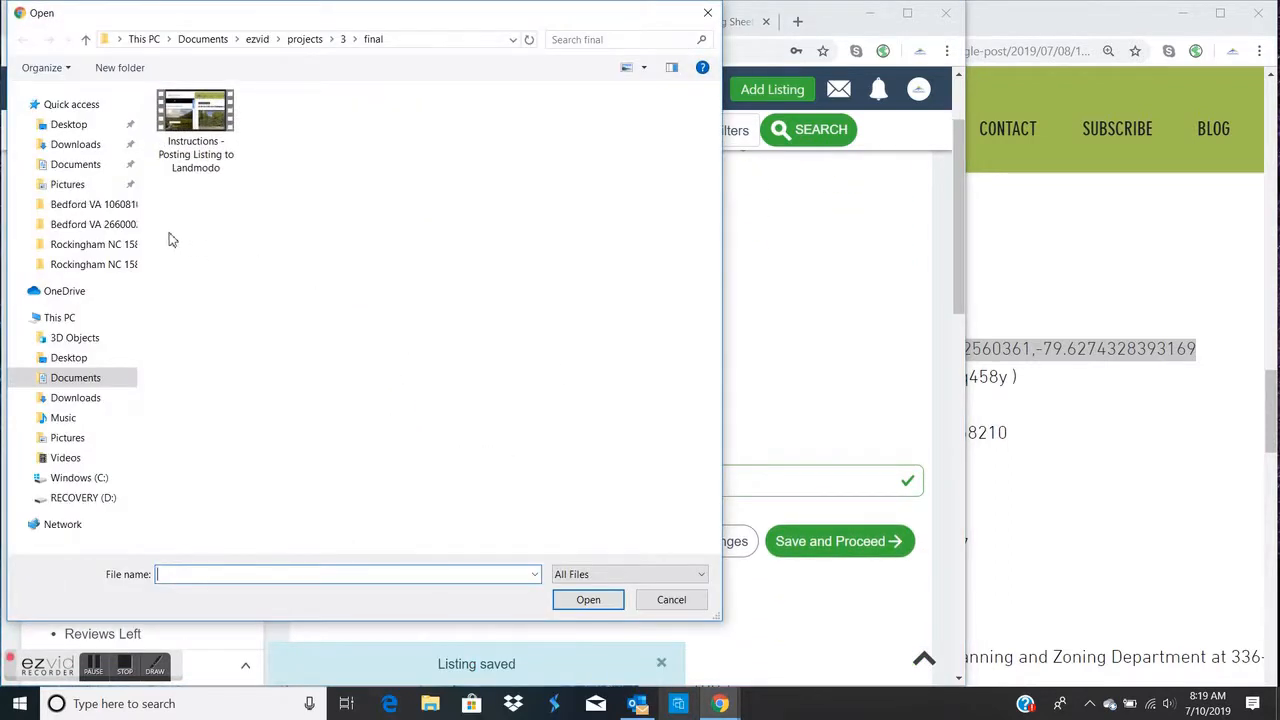
click(114, 265)
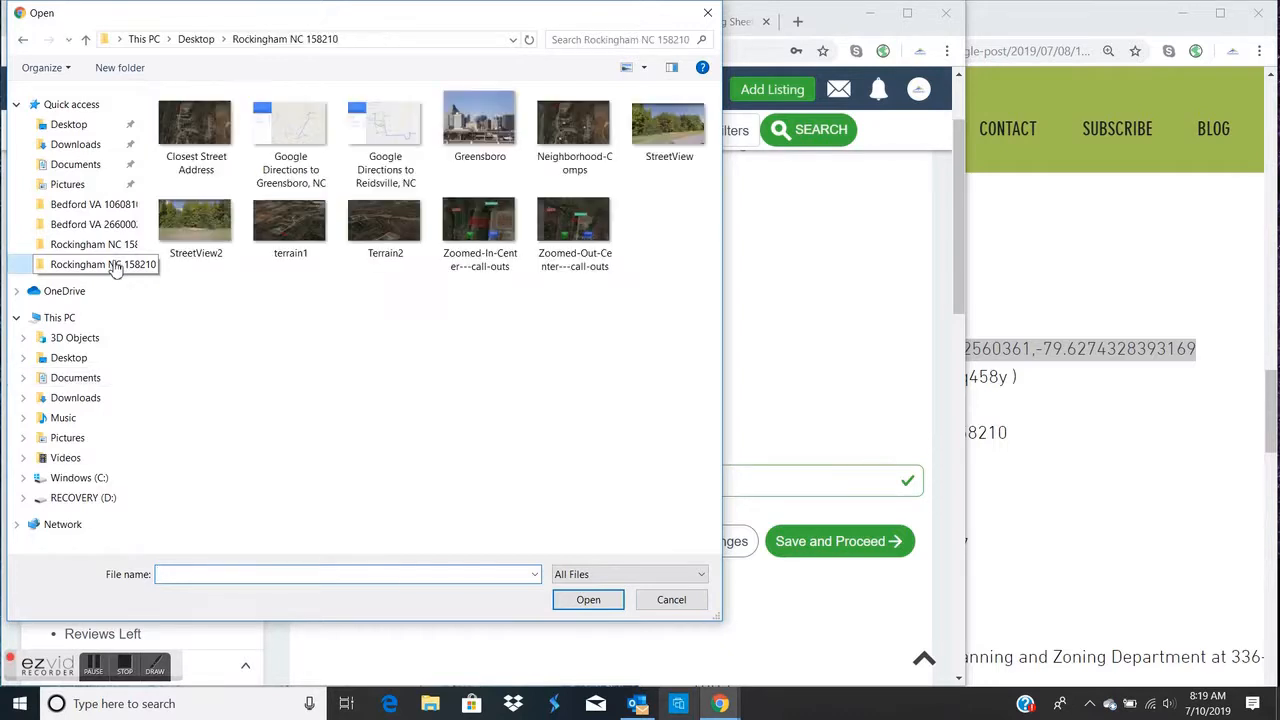
double_click(194, 218)
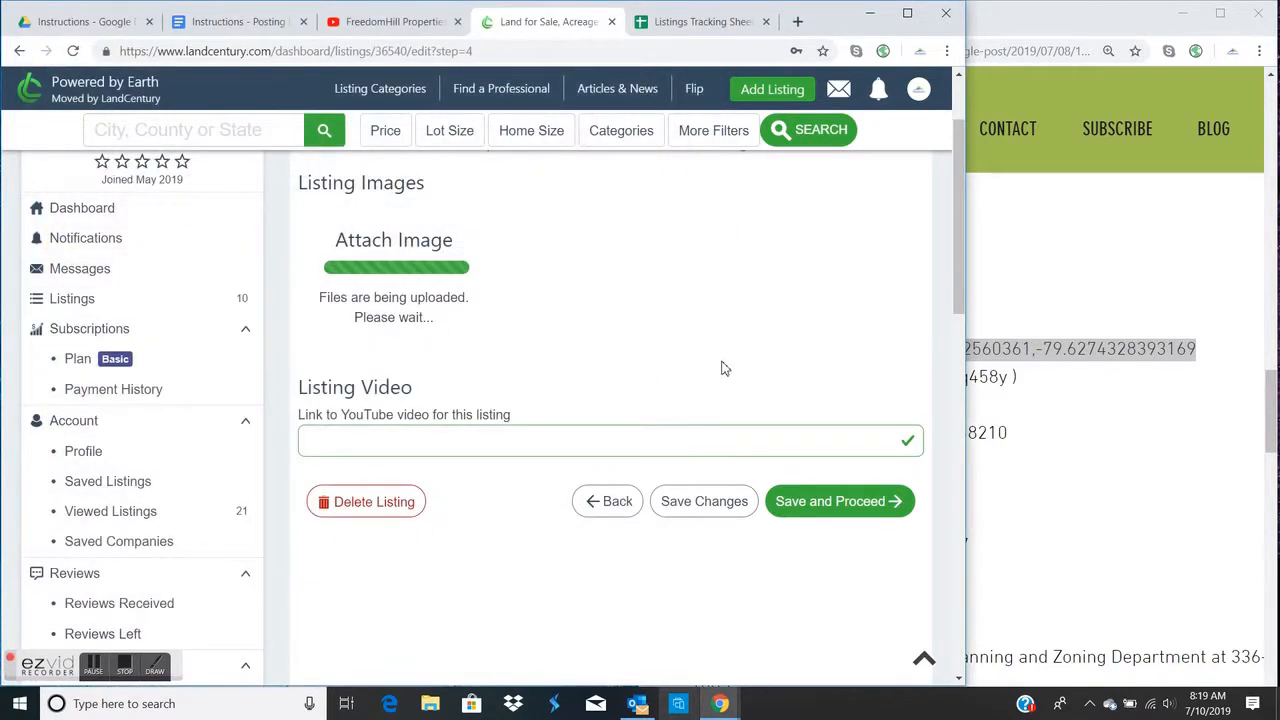
scroll(725, 369, up, 1)
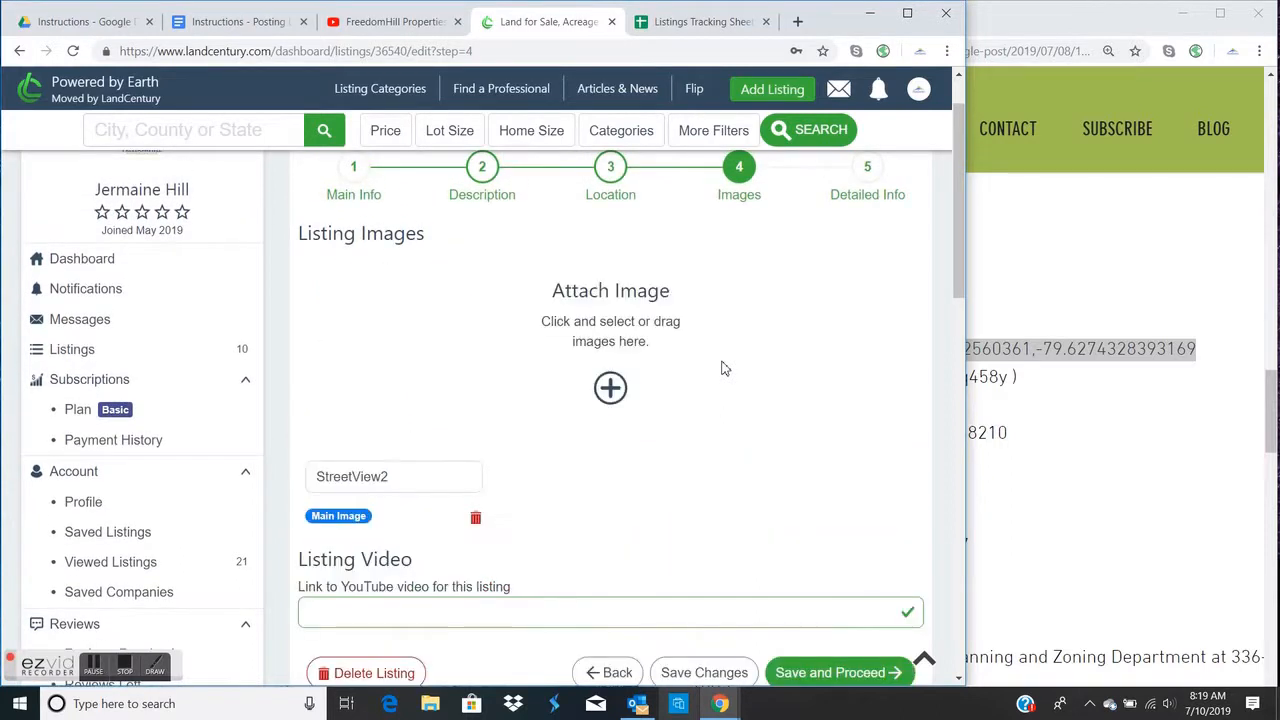
click(611, 387)
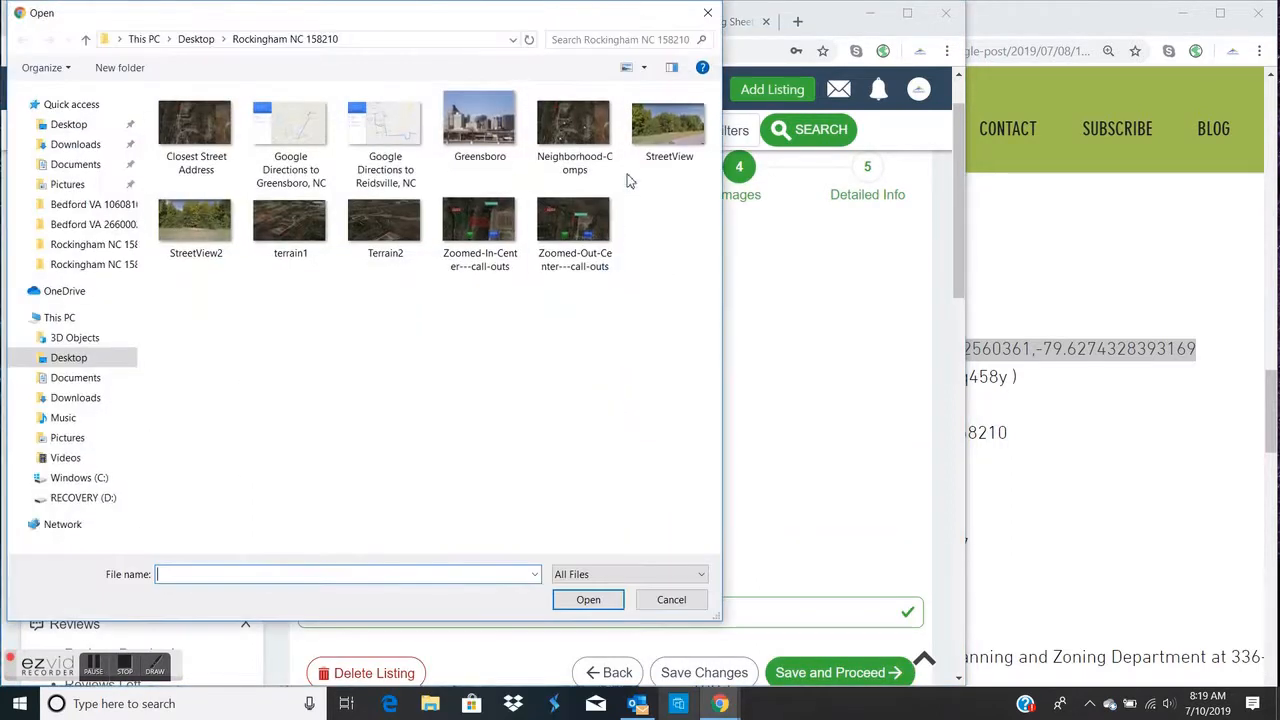
double_click(663, 150)
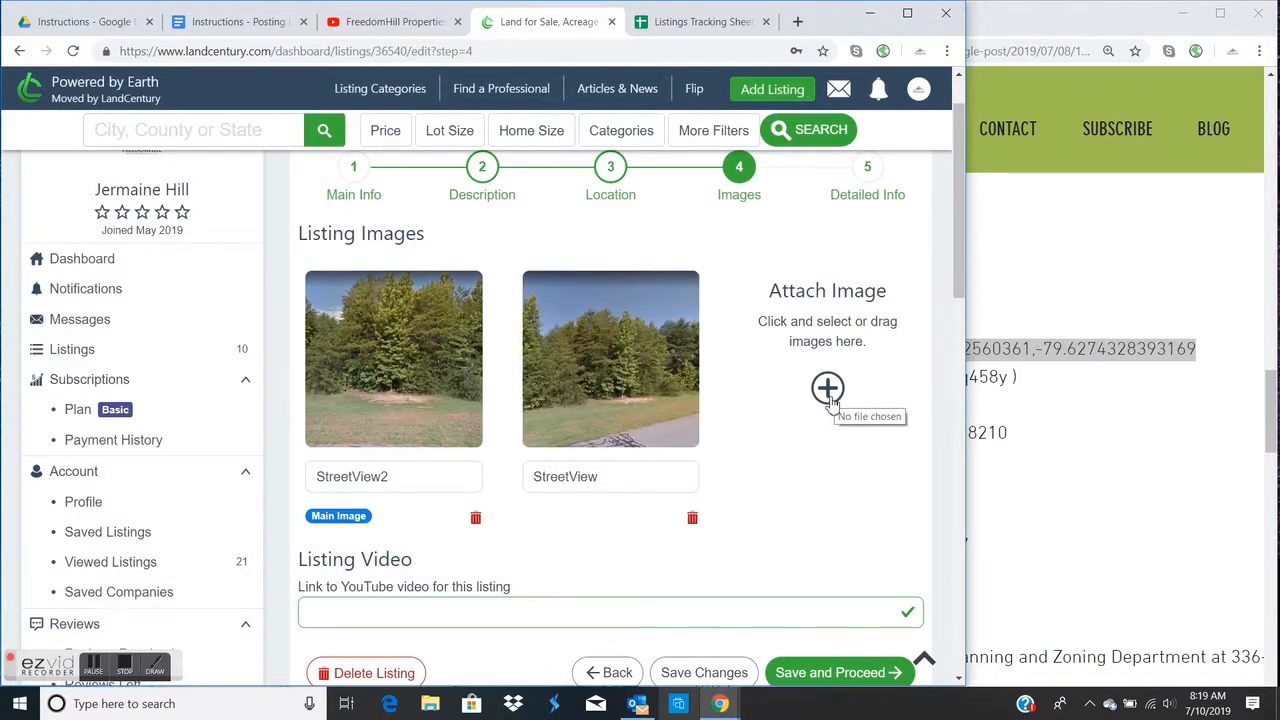
Step: Try to attach the Zoomed-In-Center and Zoomed-Out-Center call-outs images straight from the file picker, and return to the listing's images page
click(828, 390)
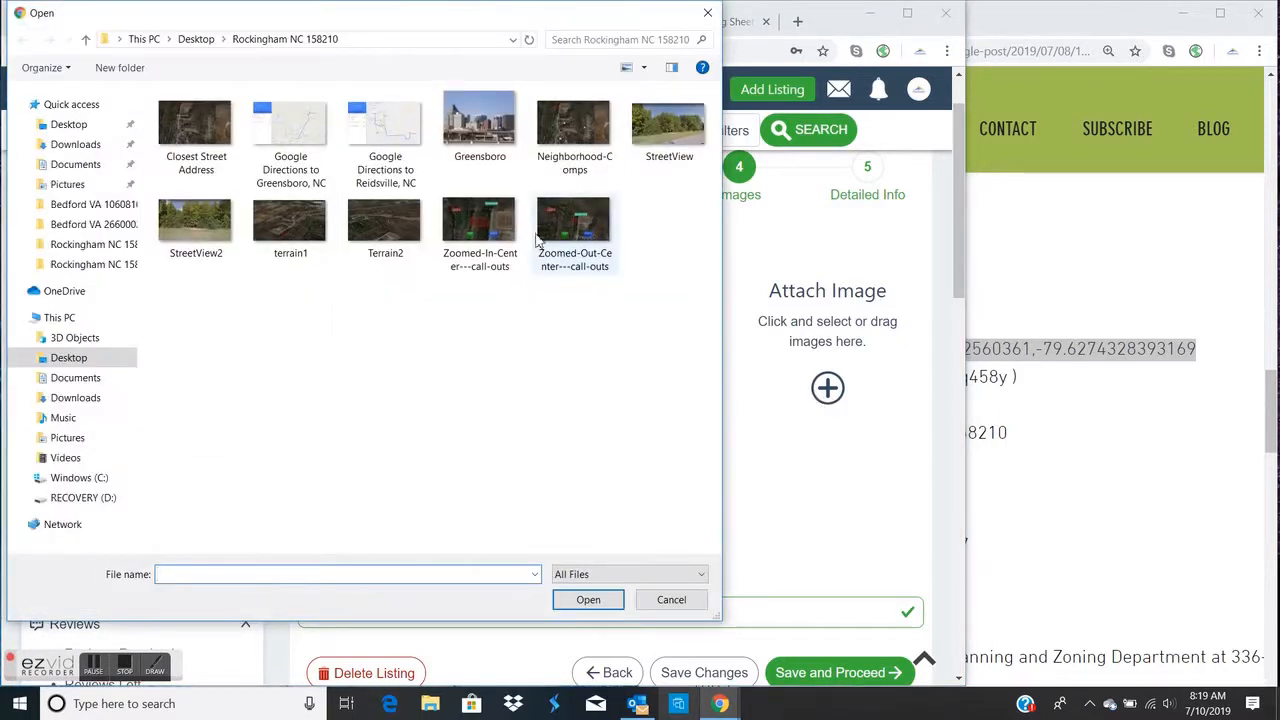
drag(480, 218, 829, 388)
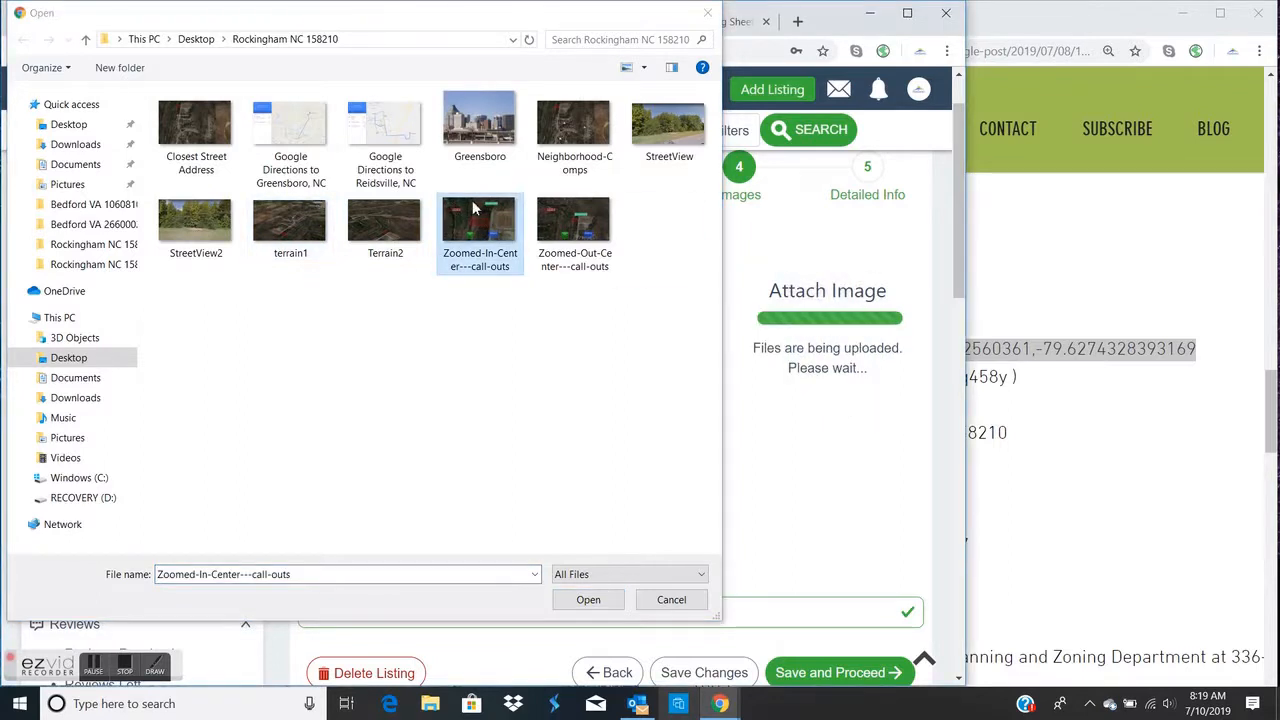
drag(495, 18, 1033, 32)
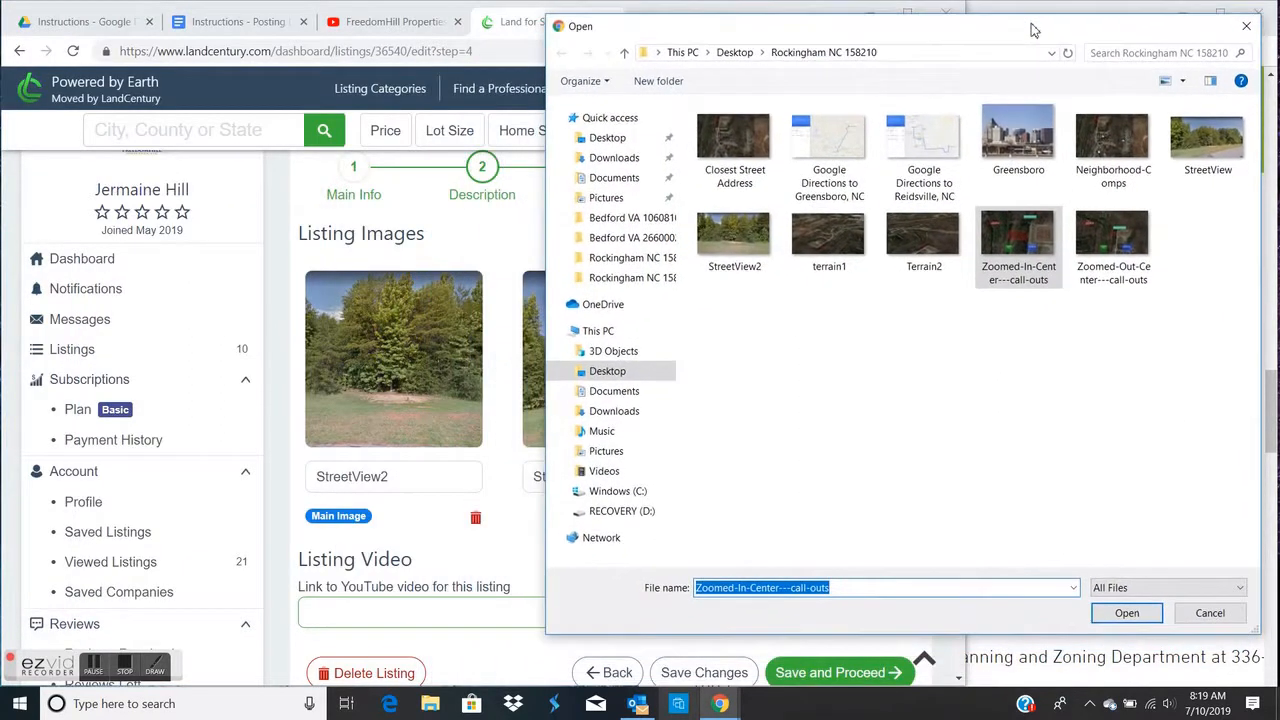
drag(546, 366, 775, 349)
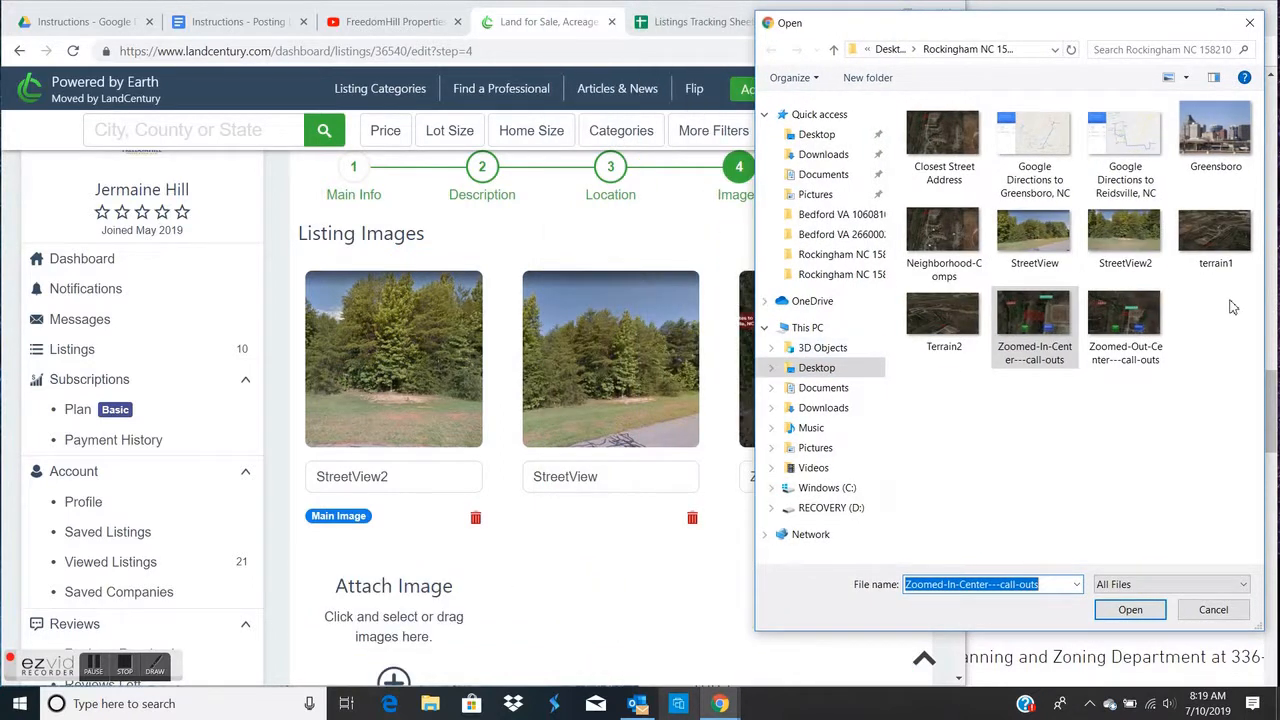
drag(1124, 318, 392, 658)
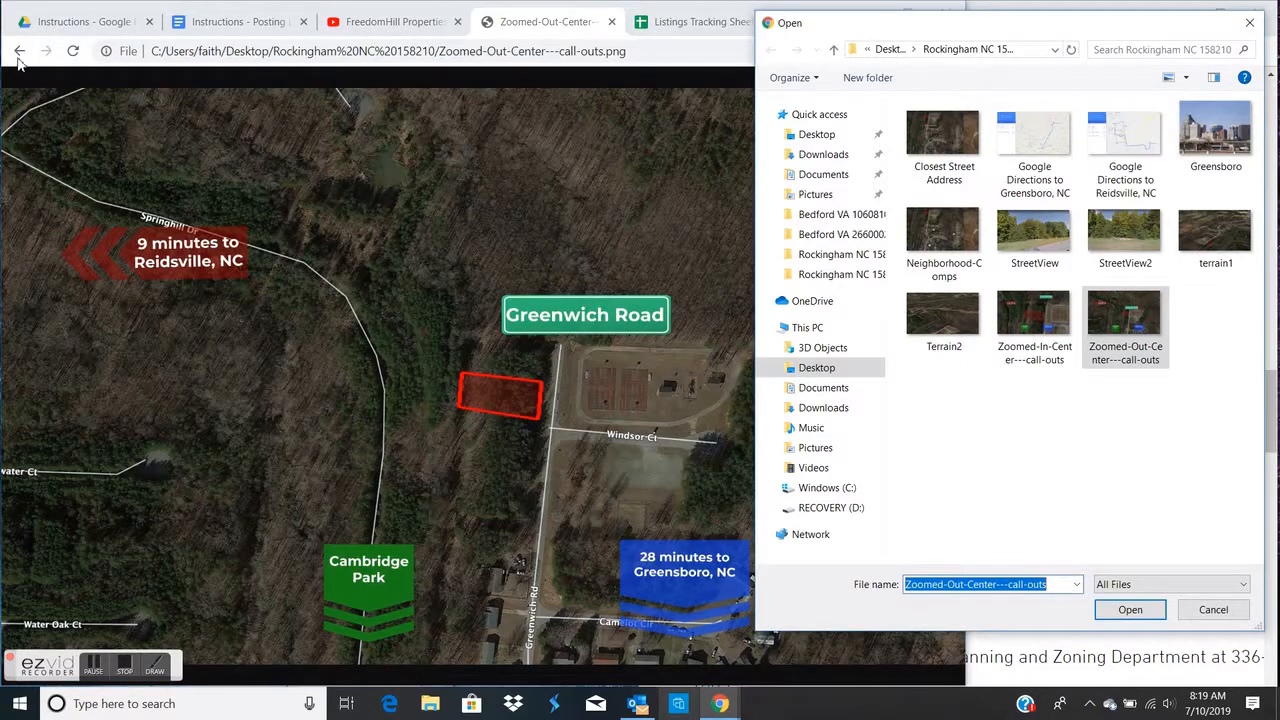
click(520, 8)
click(1249, 22)
click(17, 53)
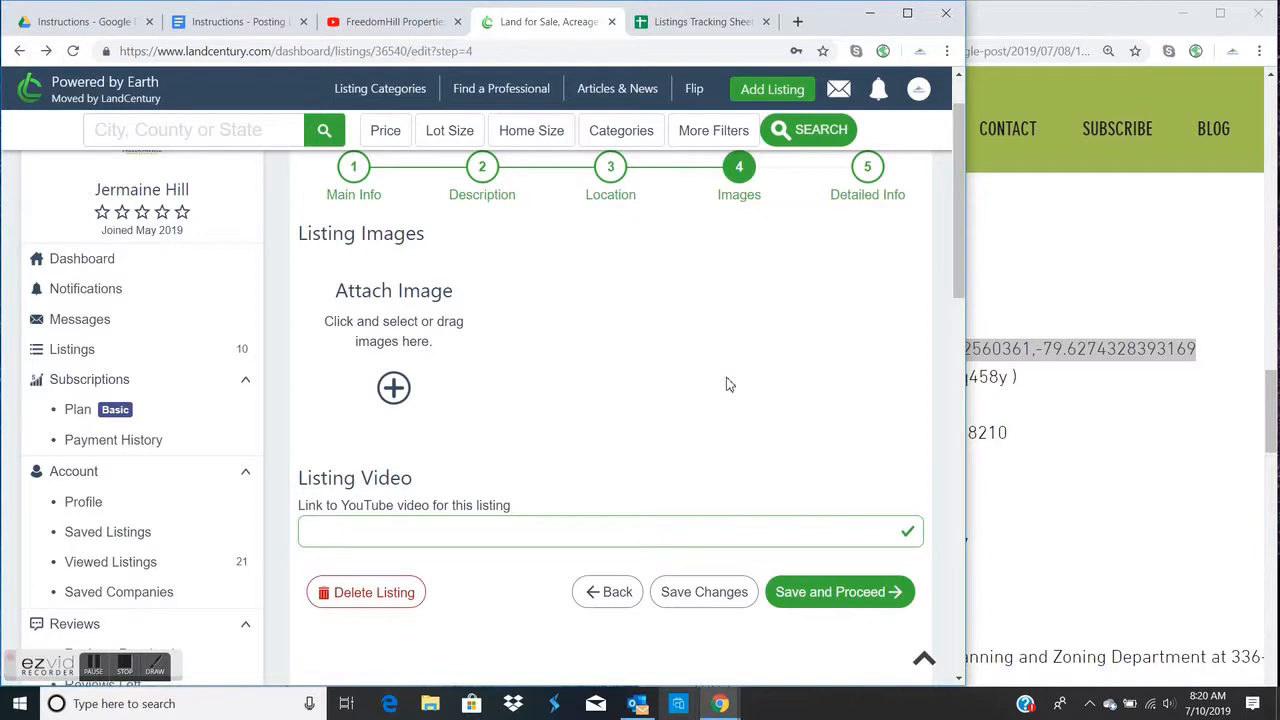
Step: Attach the StreetView and StreetView2 images to the listing together in one upload
scroll(626, 380, down, 3)
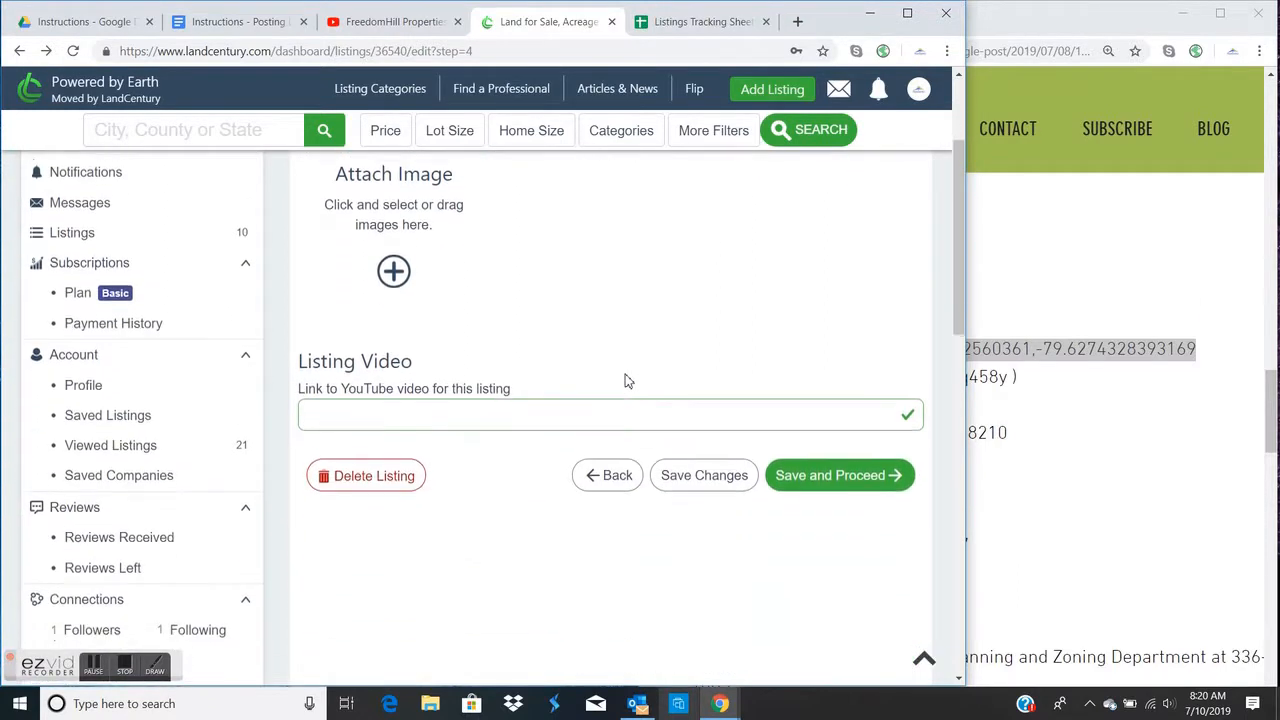
click(394, 266)
click(303, 237)
ctrl+click(385, 221)
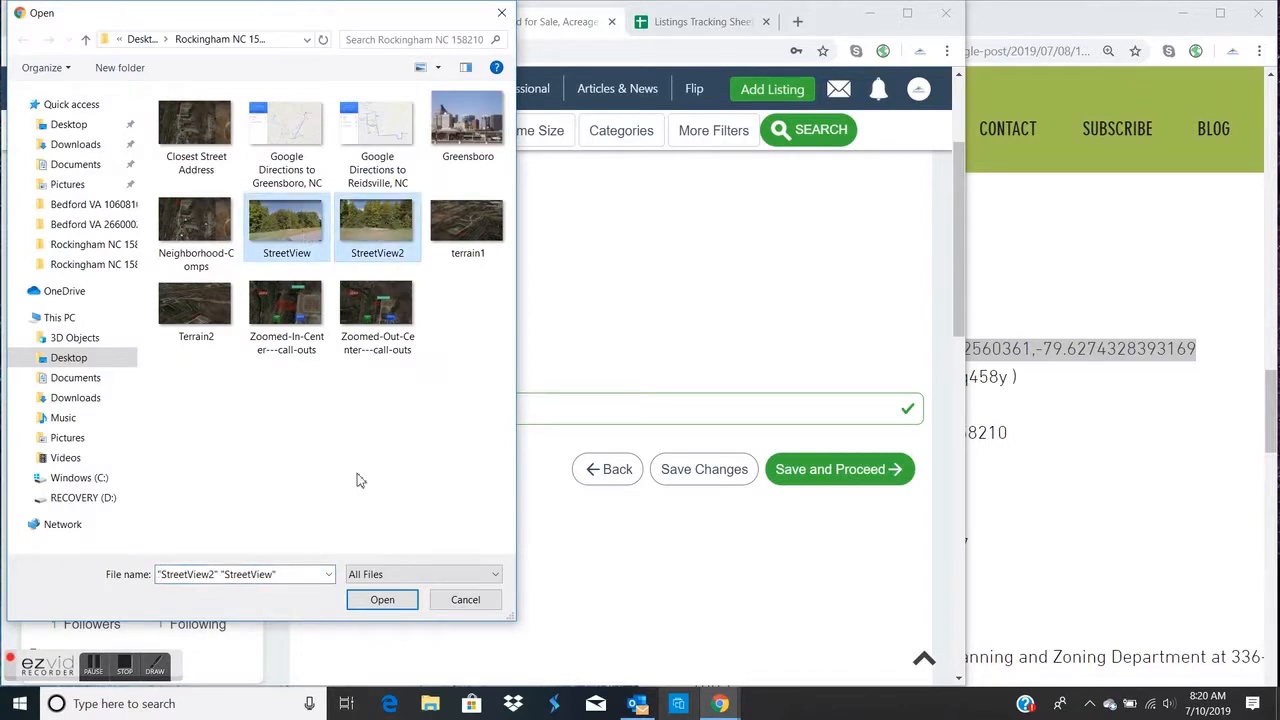
click(391, 603)
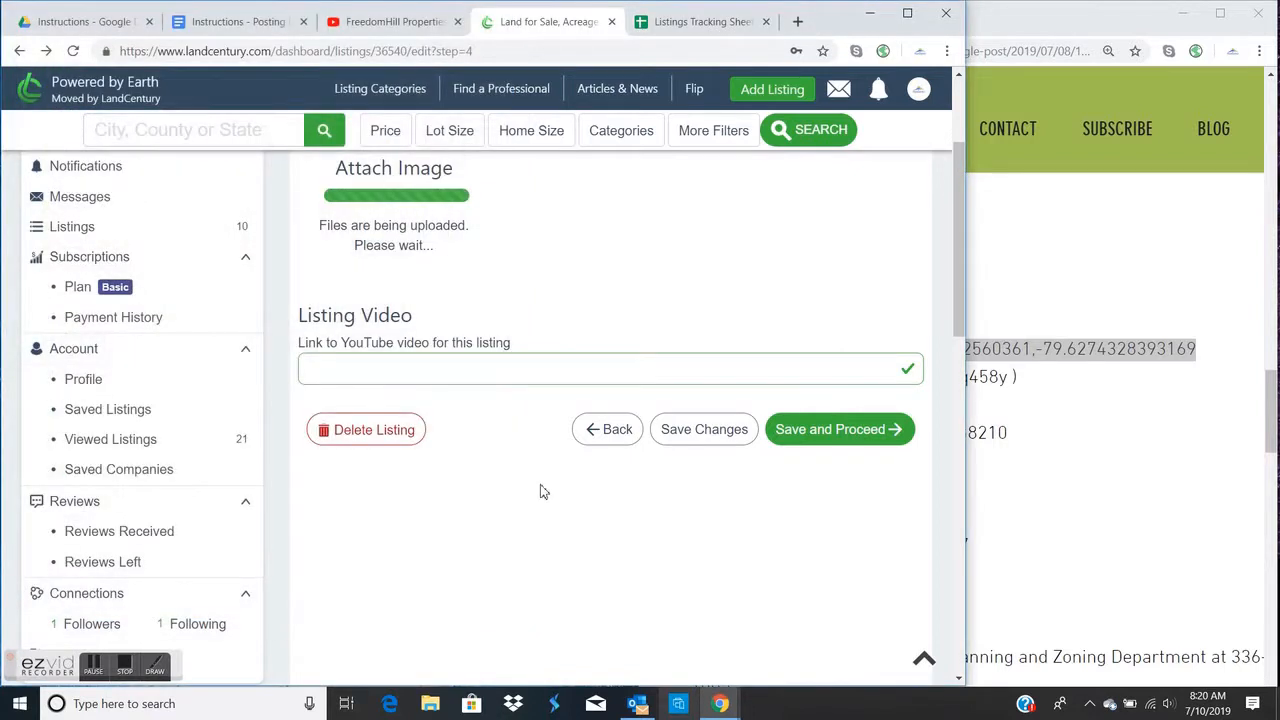
Step: Widen the browser window and attach the Zoomed-In-Center and Zoomed-Out-Center call-outs images to the listing
scroll(557, 485, up, 2)
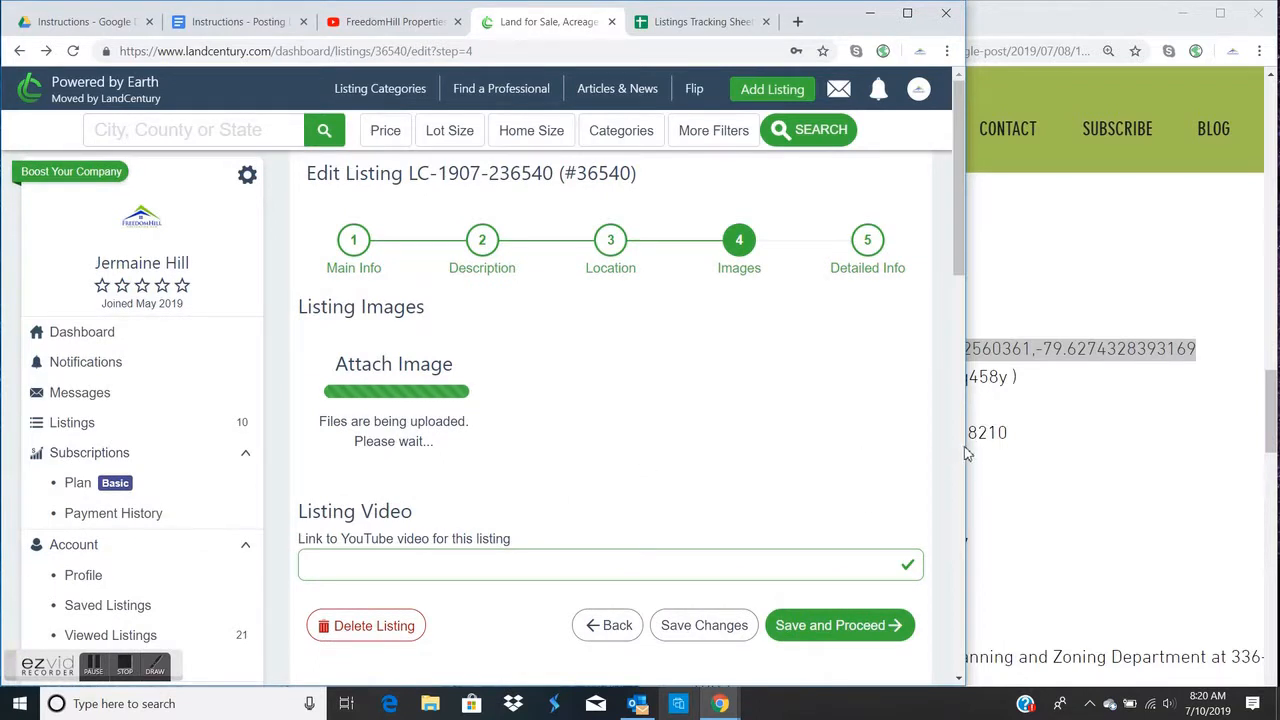
drag(965, 453, 1208, 434)
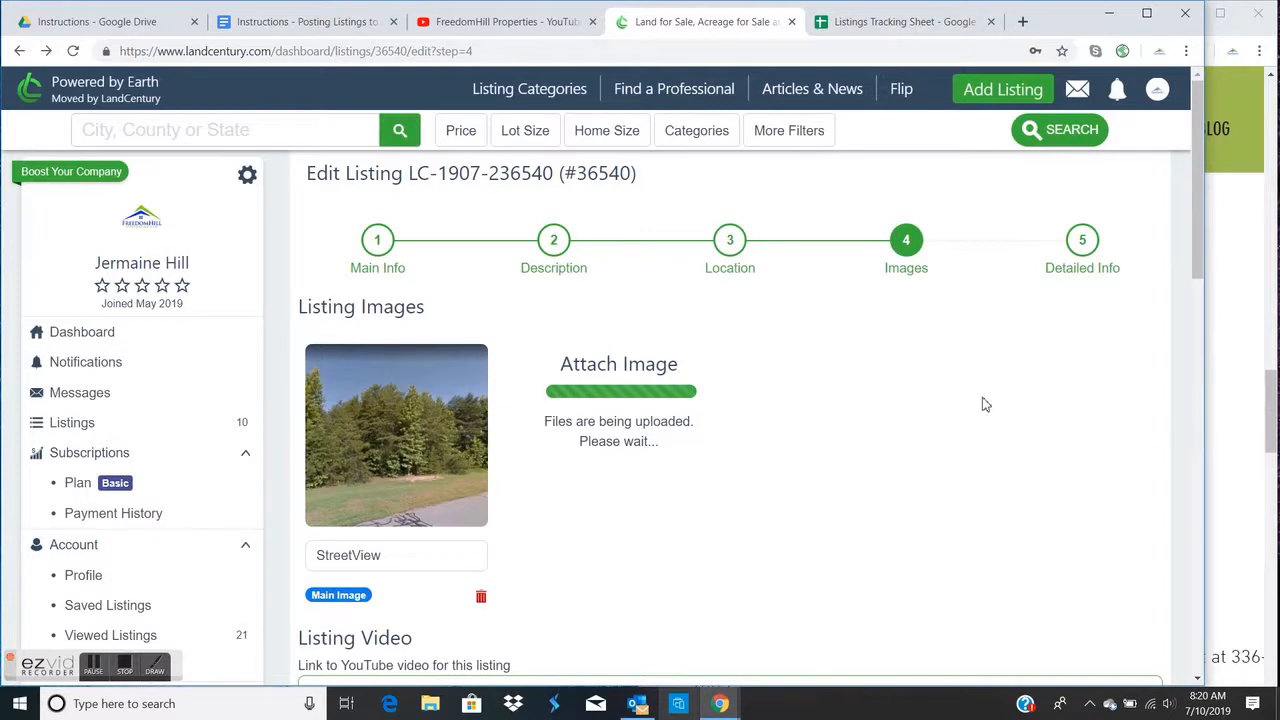
click(841, 460)
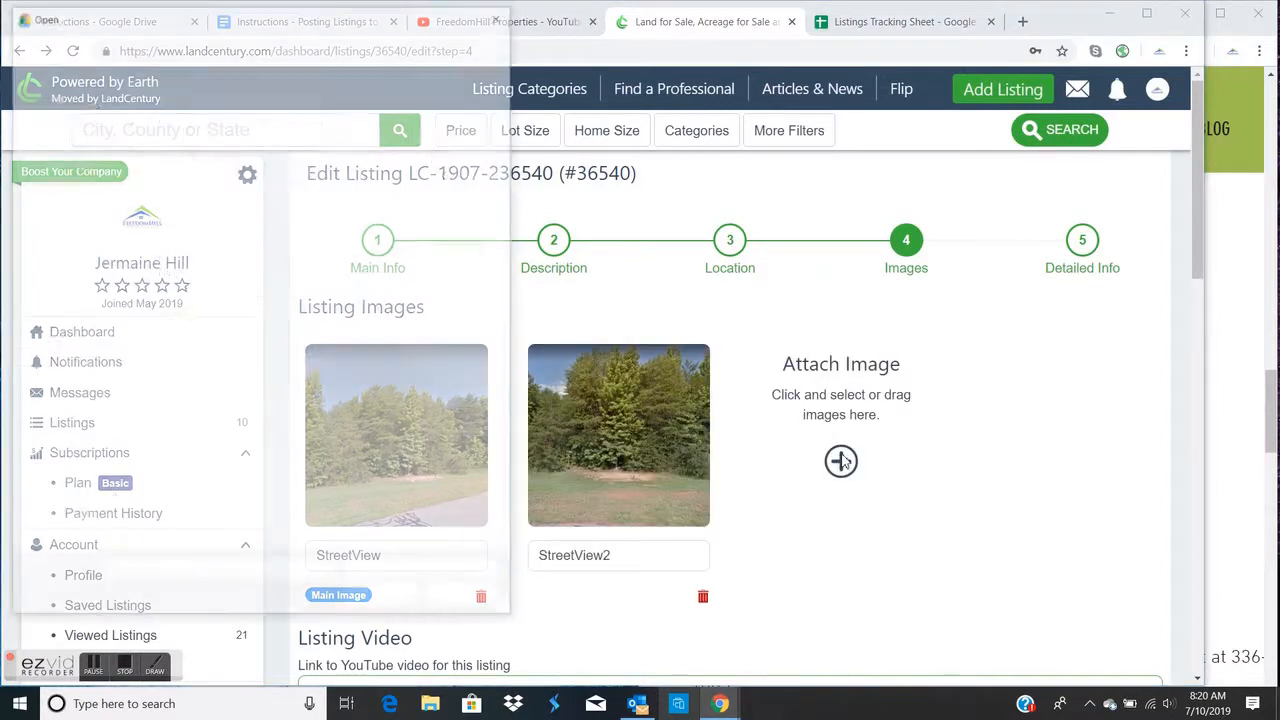
click(300, 310)
ctrl+click(392, 313)
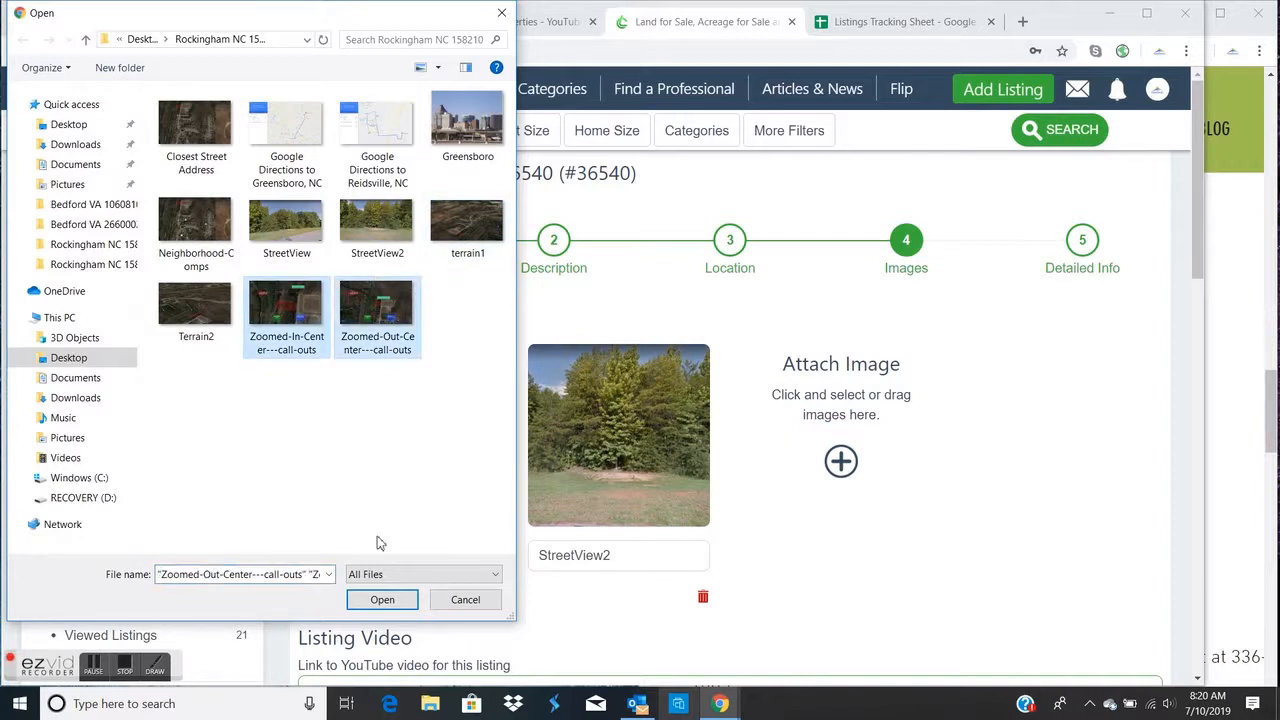
click(382, 599)
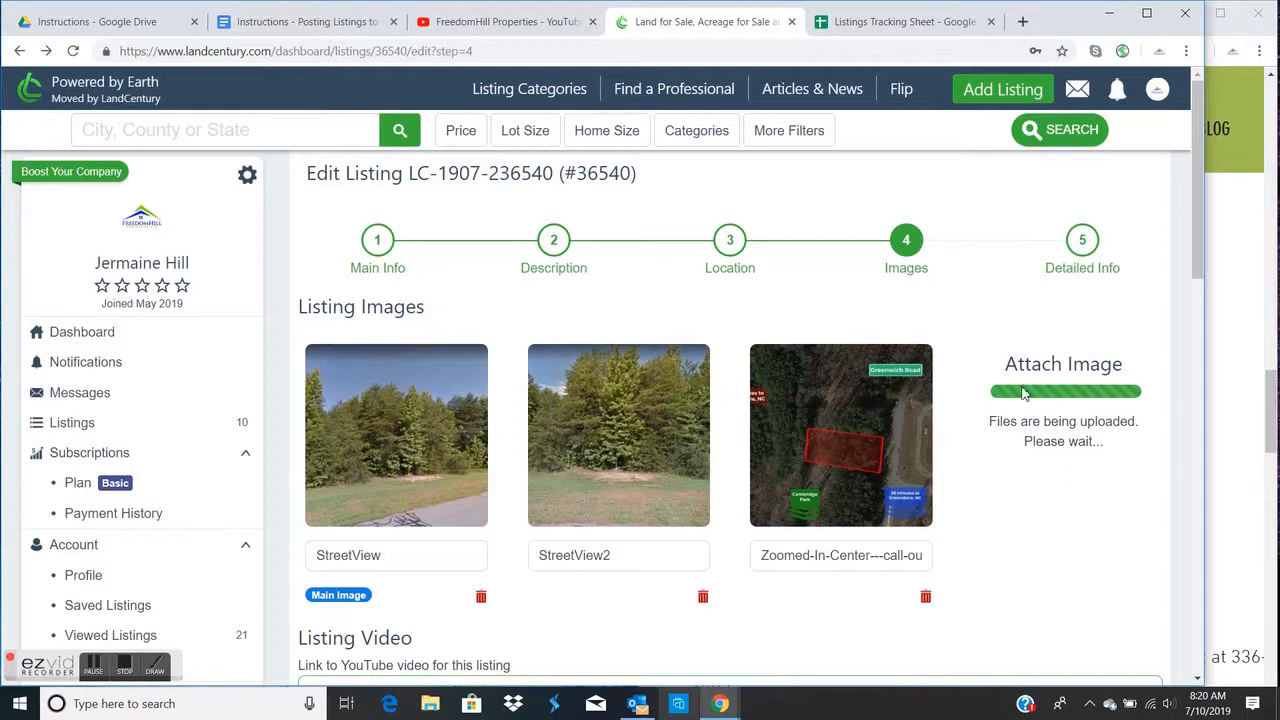
Step: Attach the terrain1 and Terrain2 images to the listing in one upload
scroll(1055, 549, down, 1)
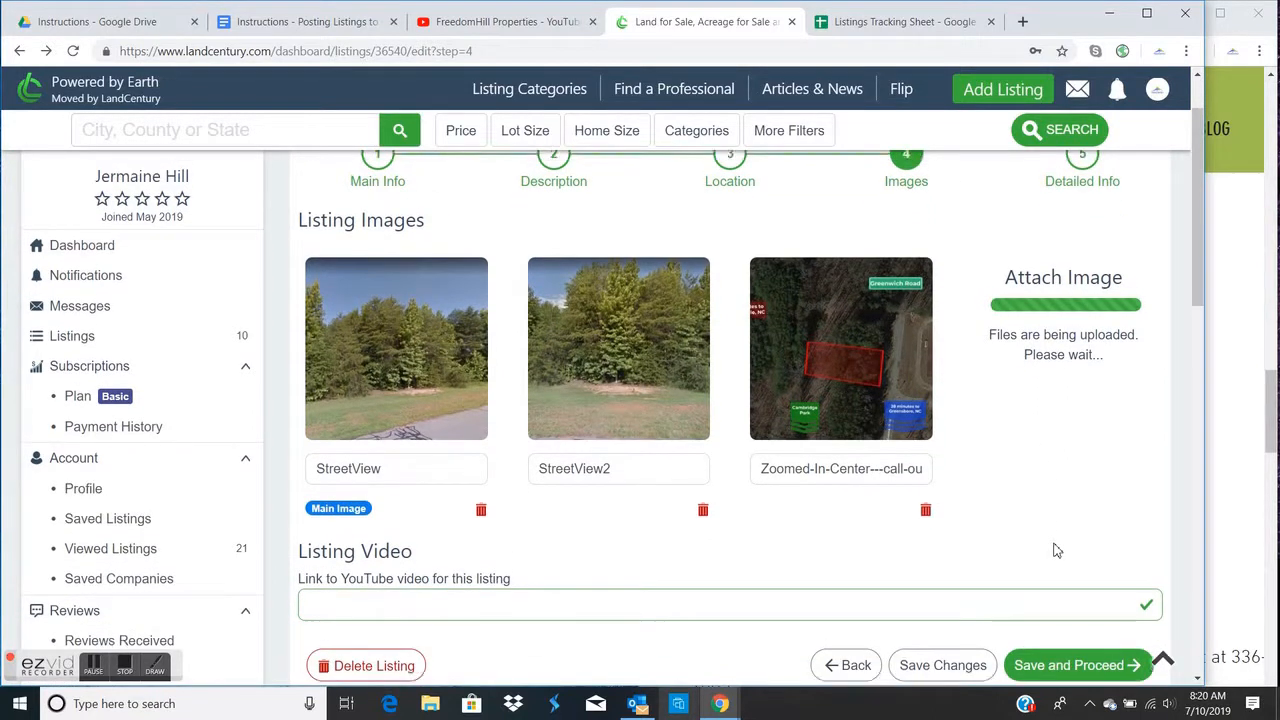
scroll(1057, 550, up, 1)
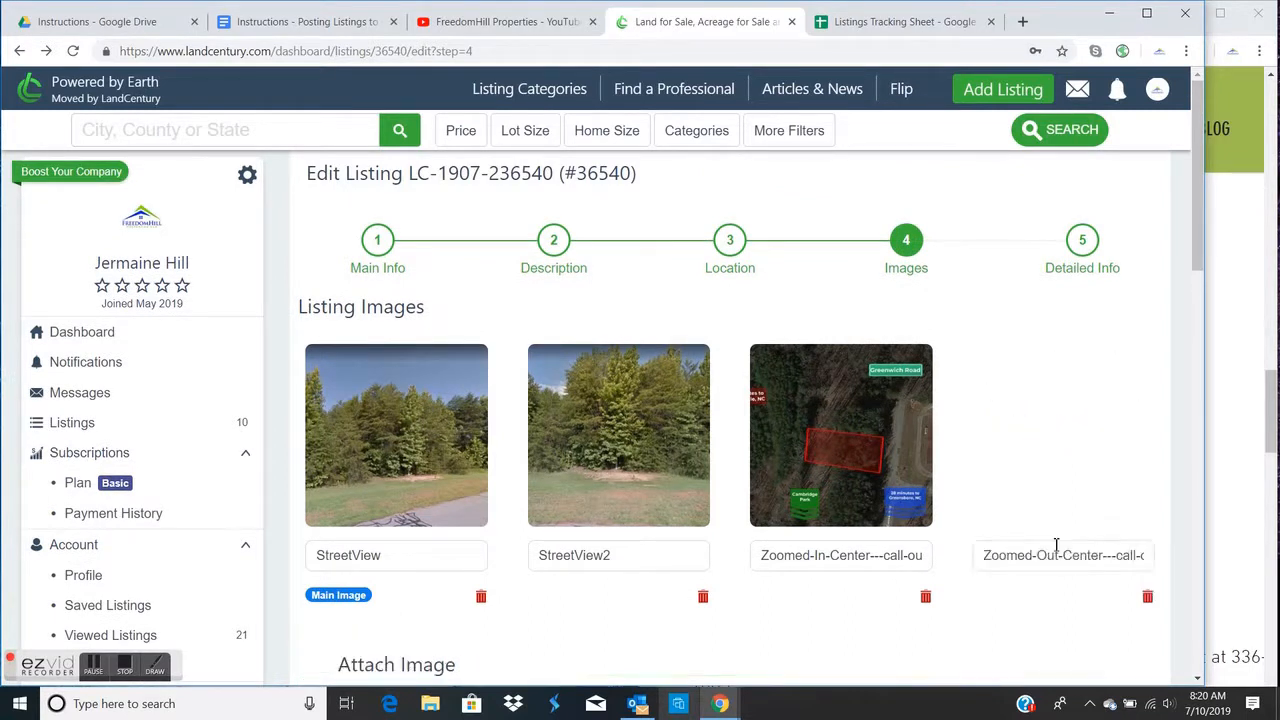
scroll(1058, 535, down, 2)
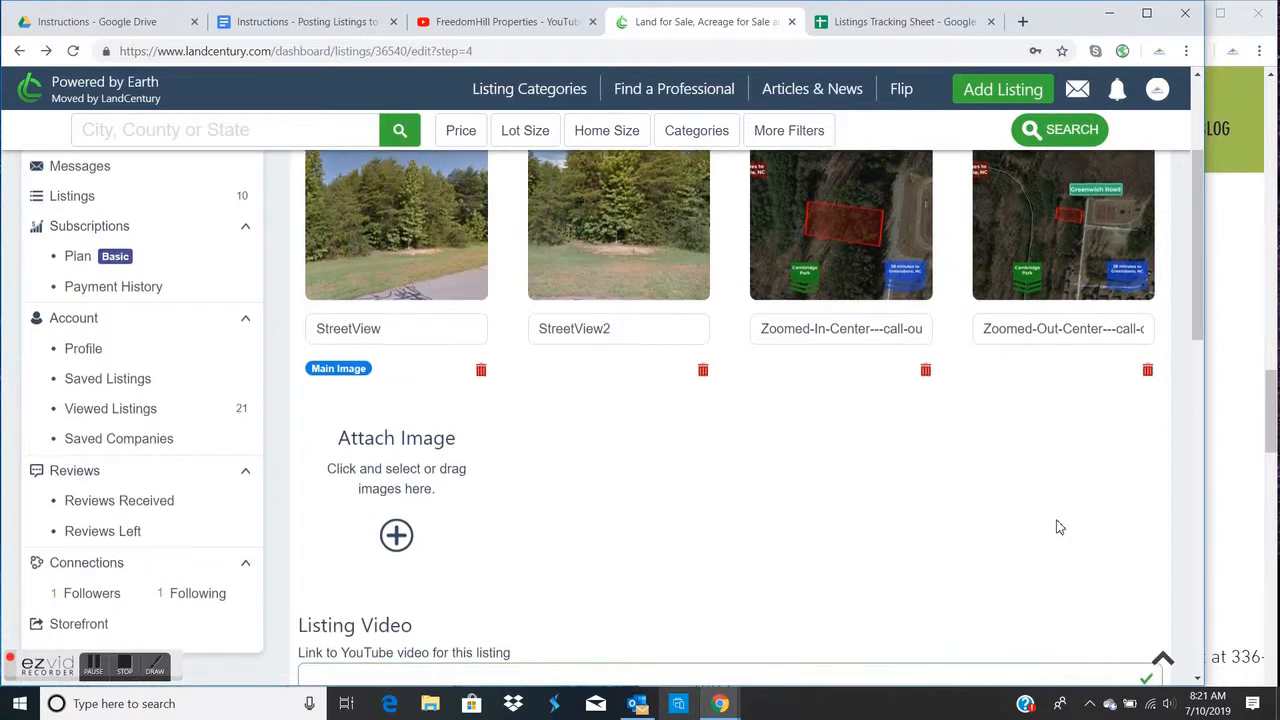
click(394, 537)
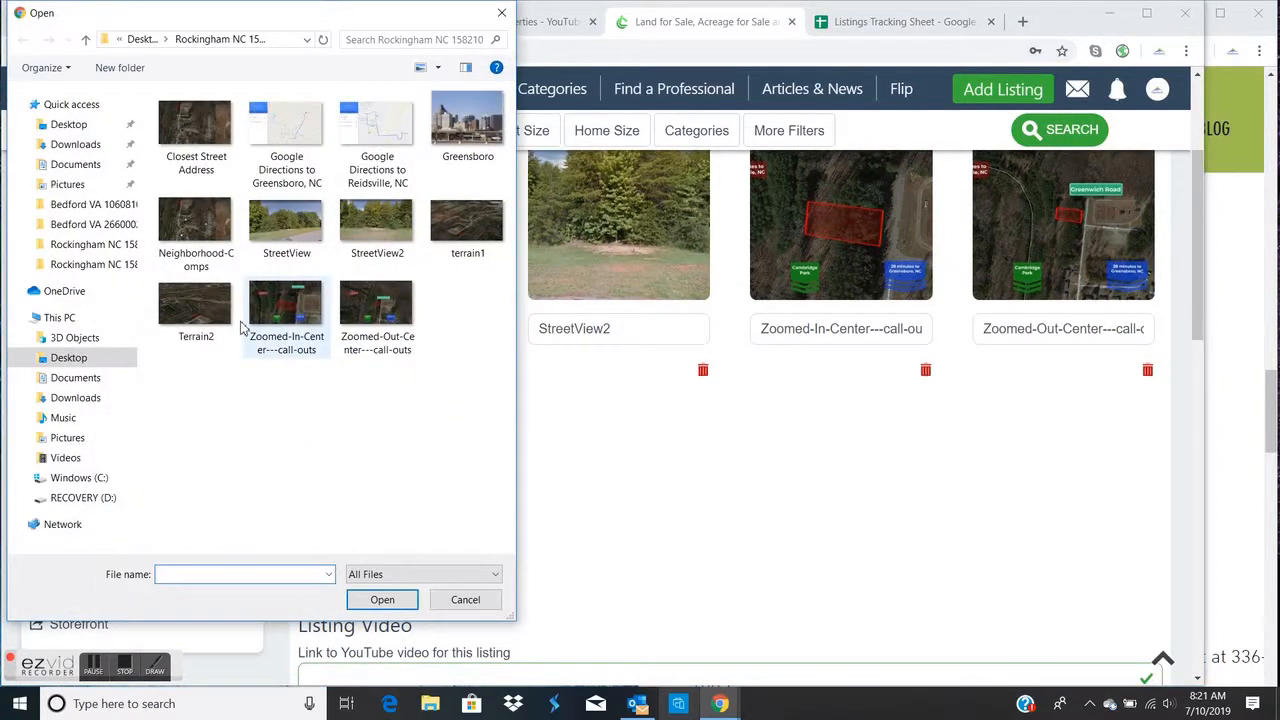
click(470, 218)
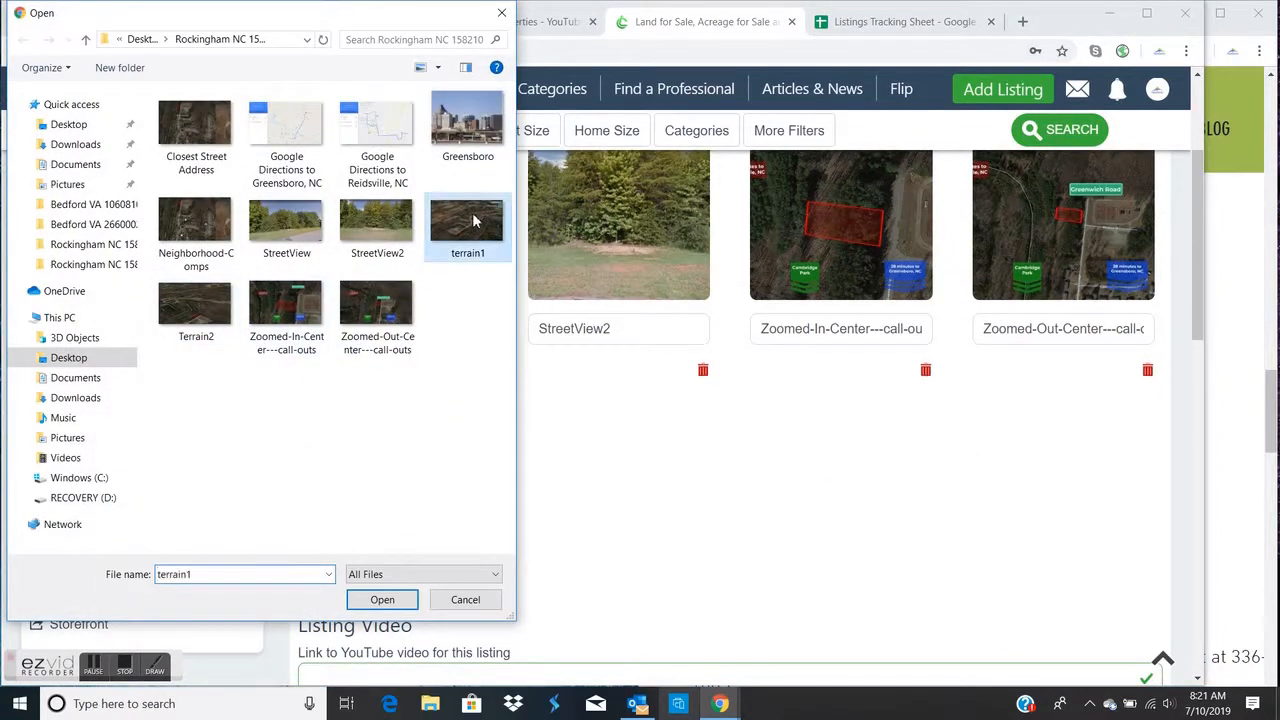
ctrl+click(208, 322)
click(383, 601)
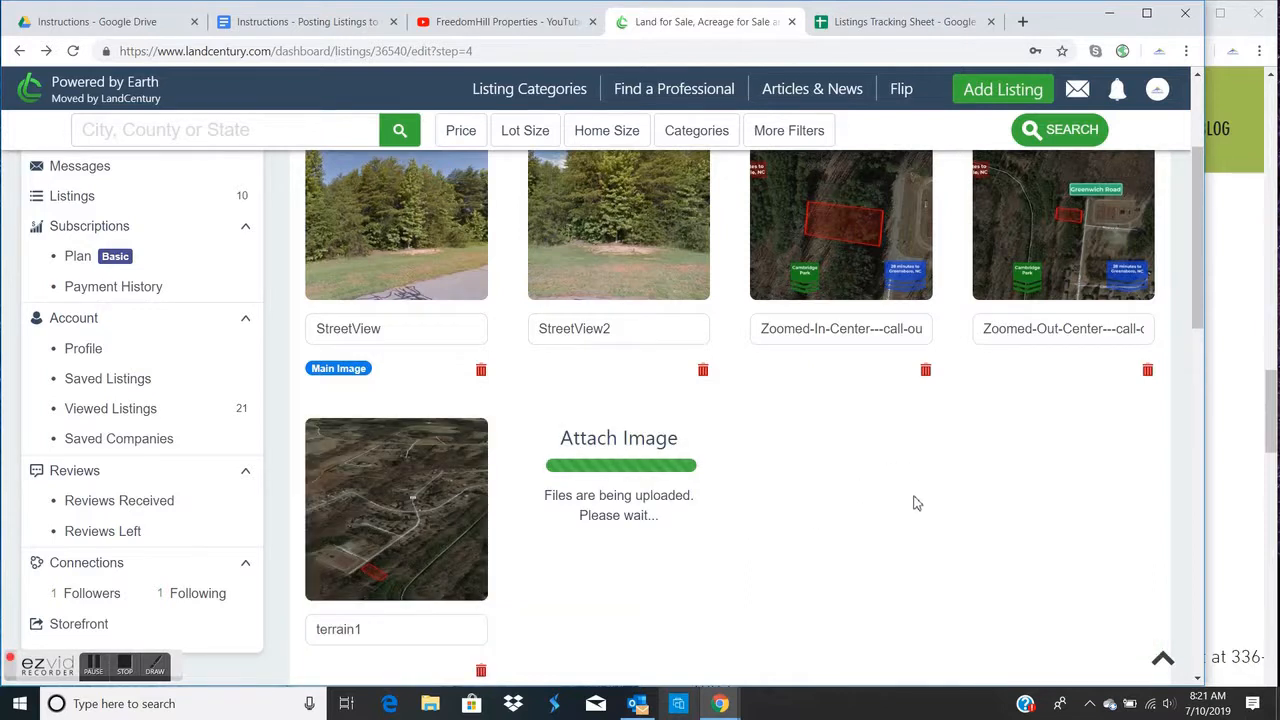
Step: Attach the Closest Street Address and Neighborhood-Comps images to the listing in one upload
scroll(917, 503, up, 4)
scroll(917, 503, down, 3)
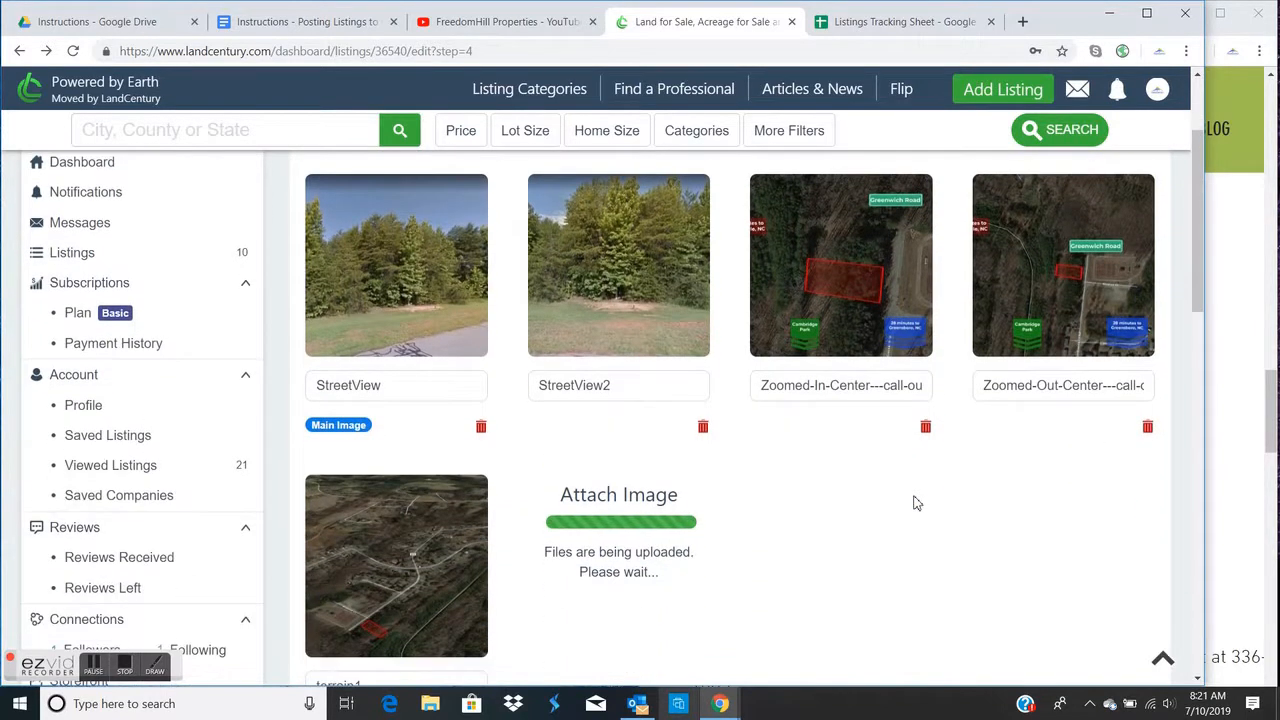
scroll(917, 503, down, 1)
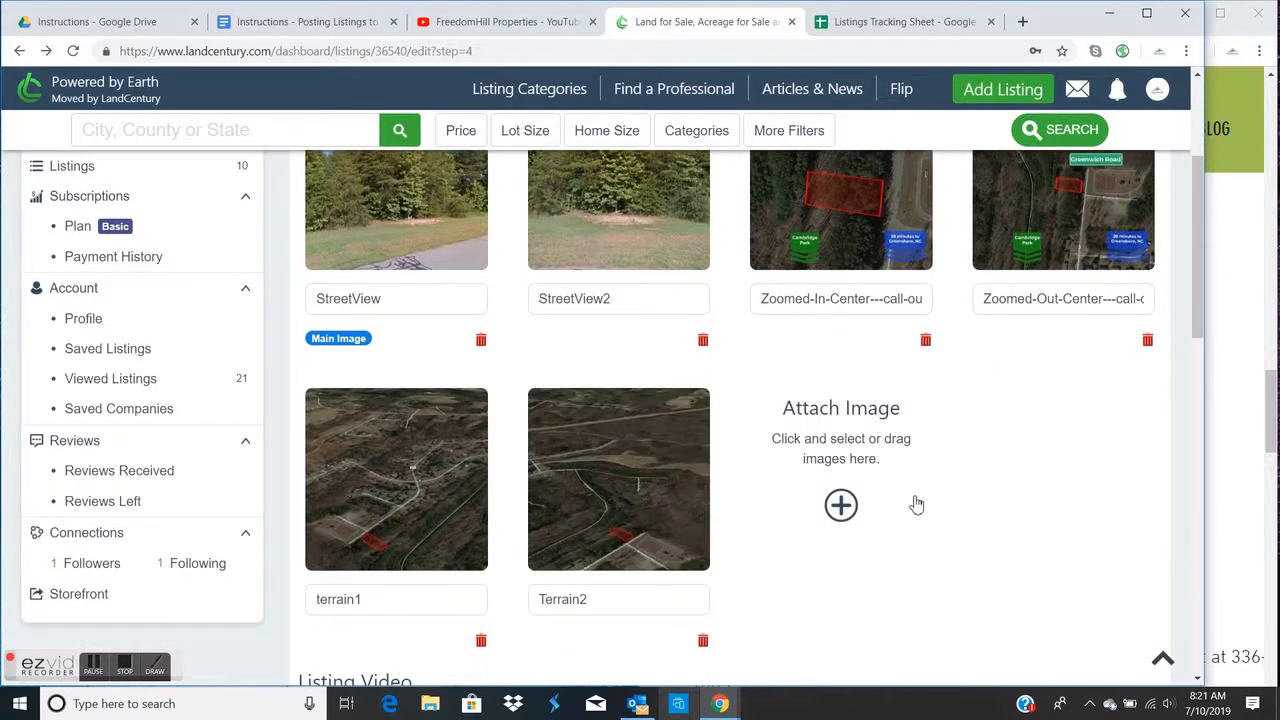
click(840, 504)
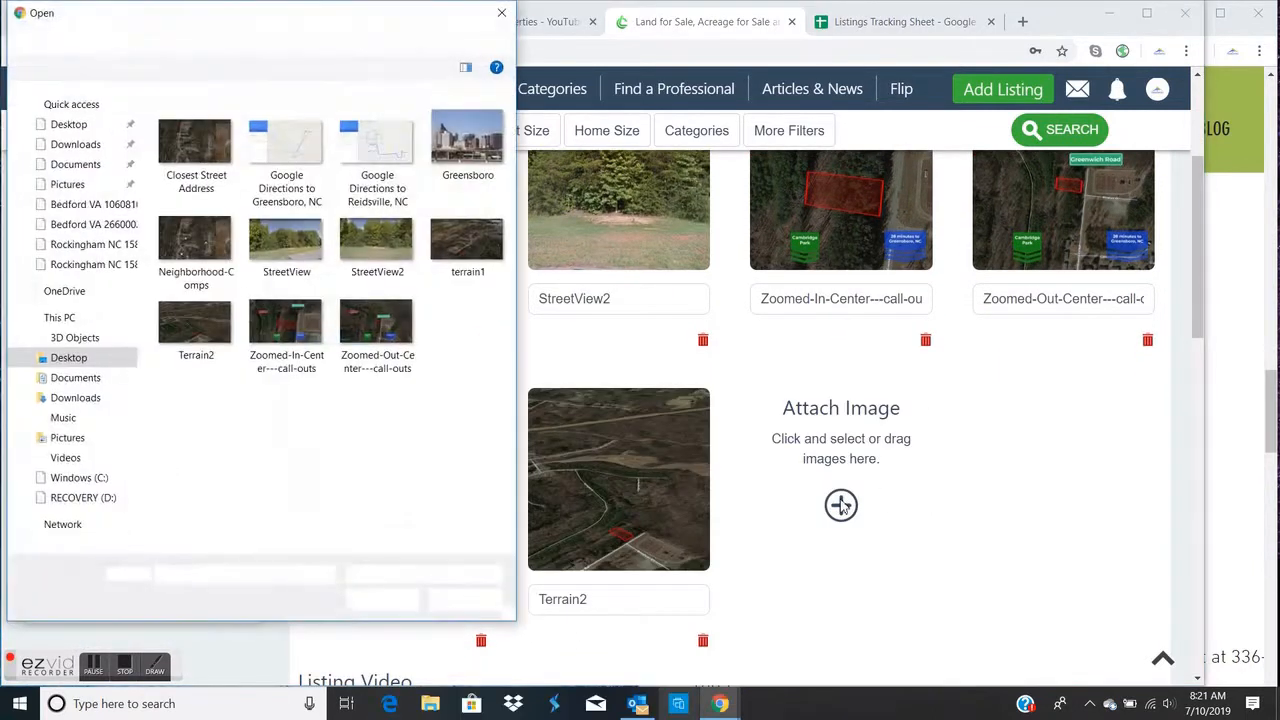
click(200, 160)
ctrl+click(204, 216)
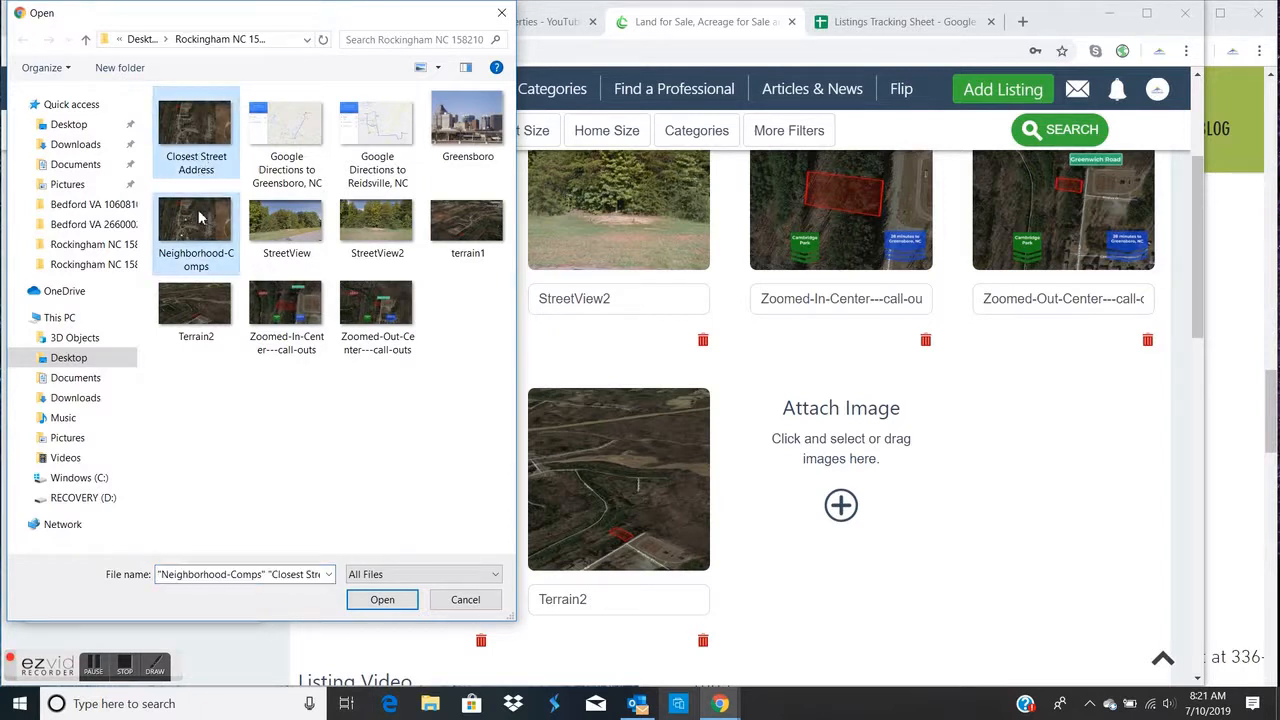
click(395, 602)
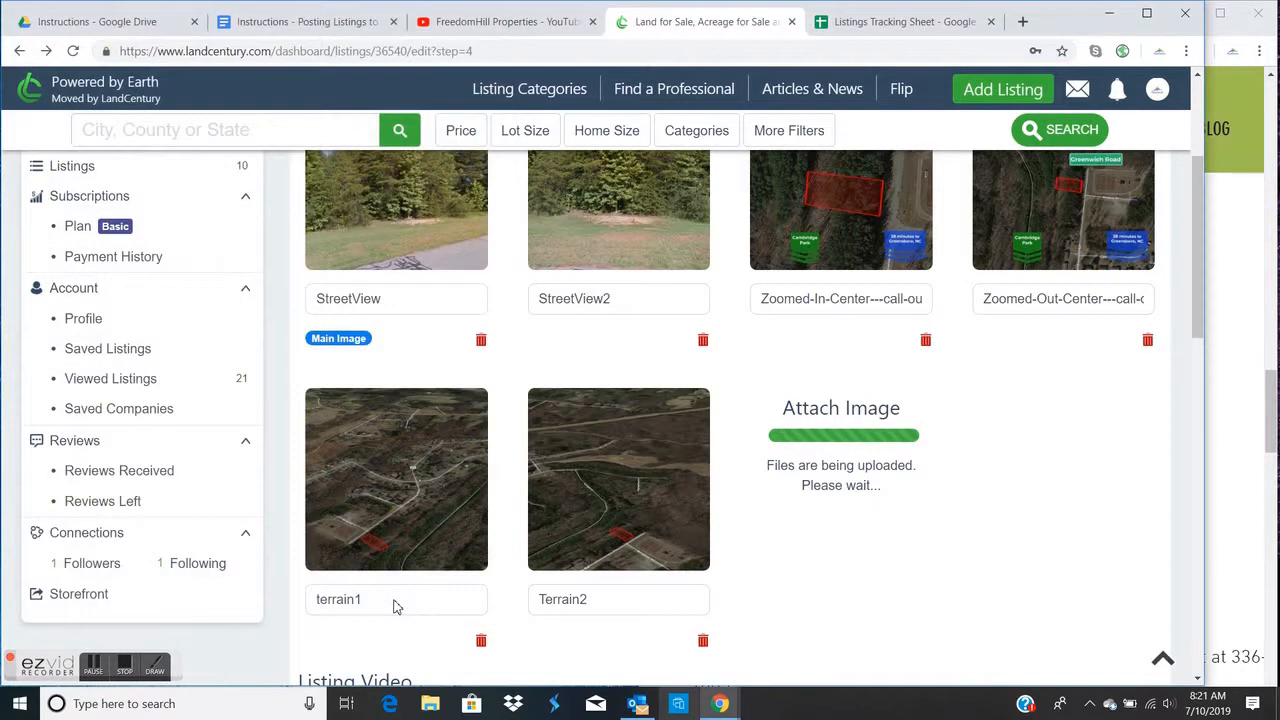
scroll(965, 522, down, 1)
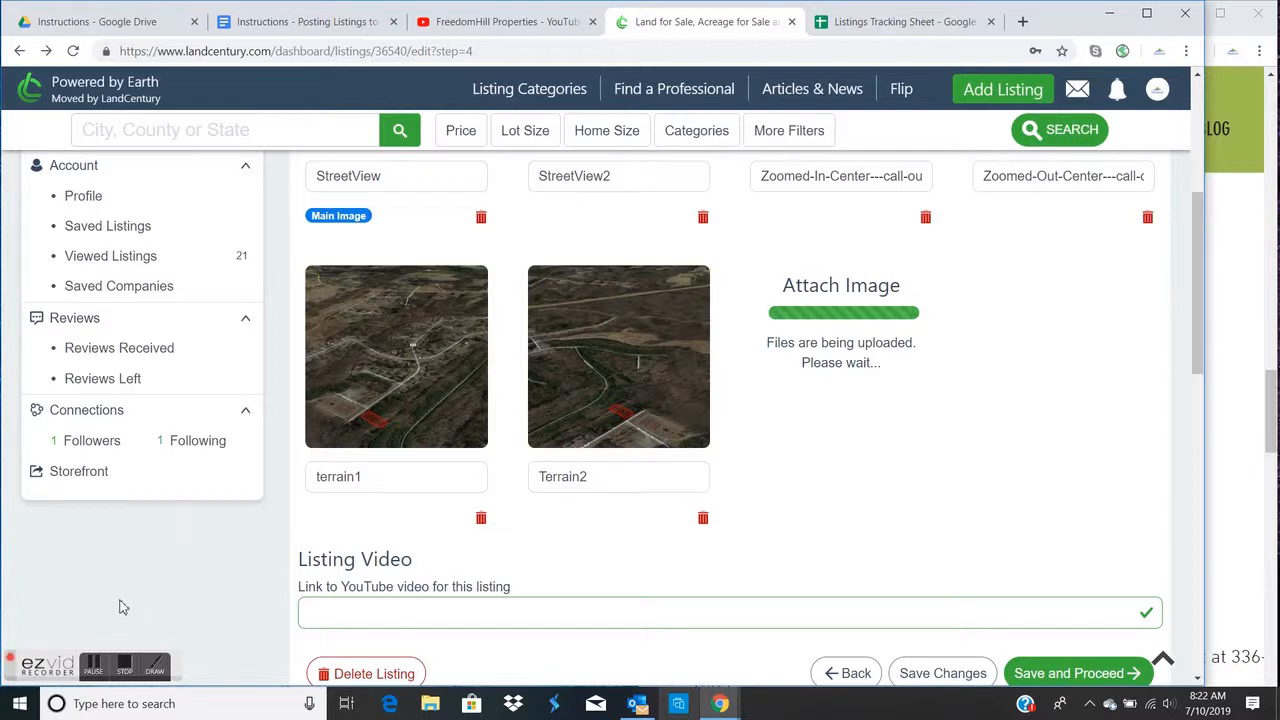
click(97, 670)
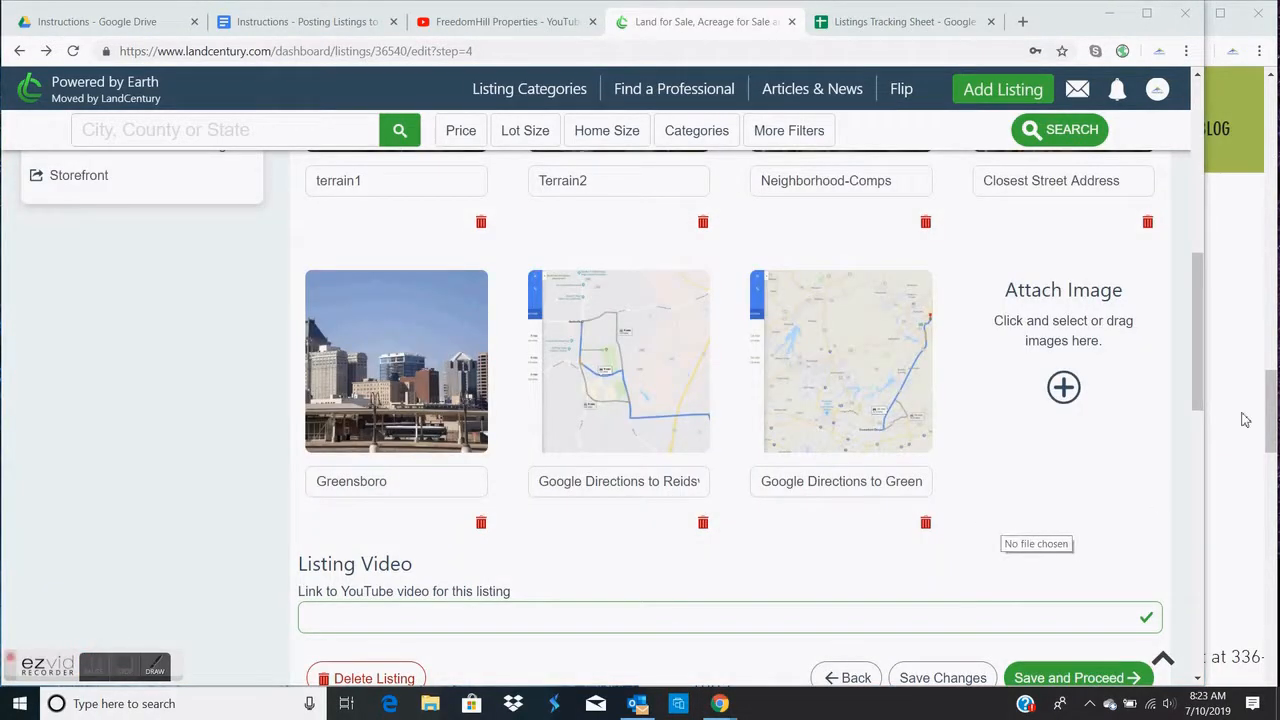
Step: Save the listing's images, proceed to the Detailed Info stage, and narrow the browser window to uncover the property post
drag(1199, 393, 1199, 425)
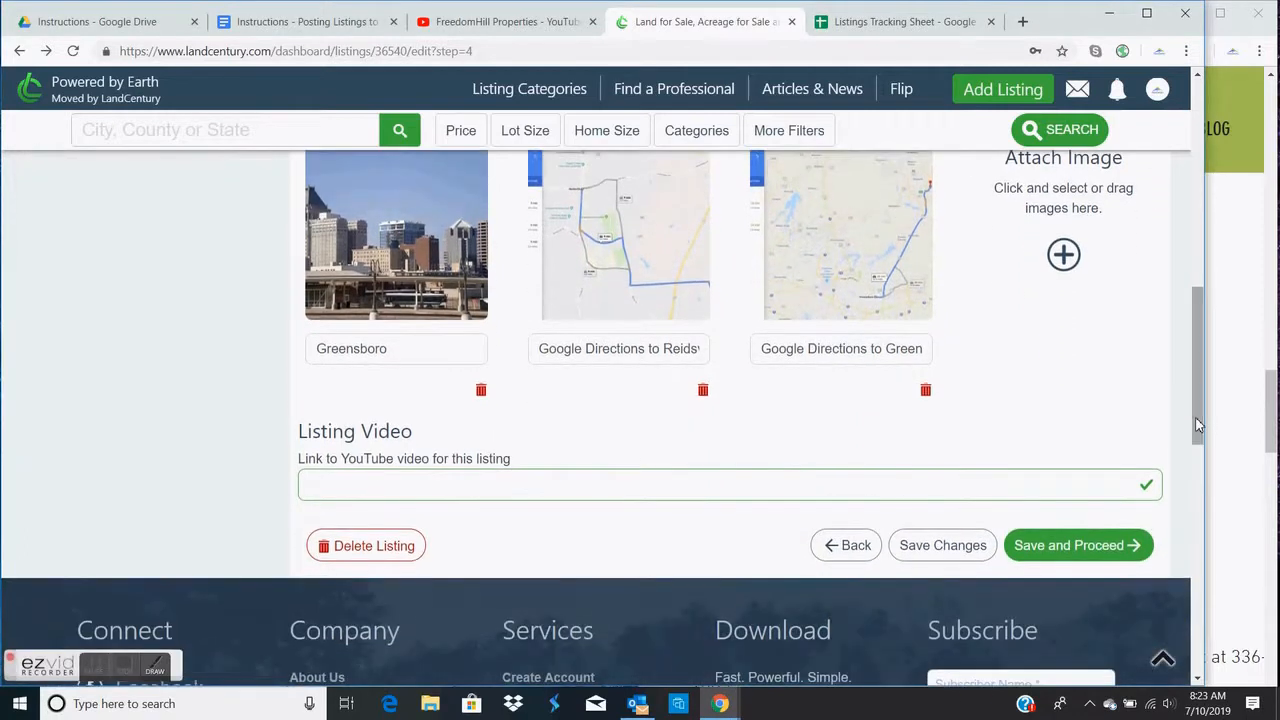
click(1077, 546)
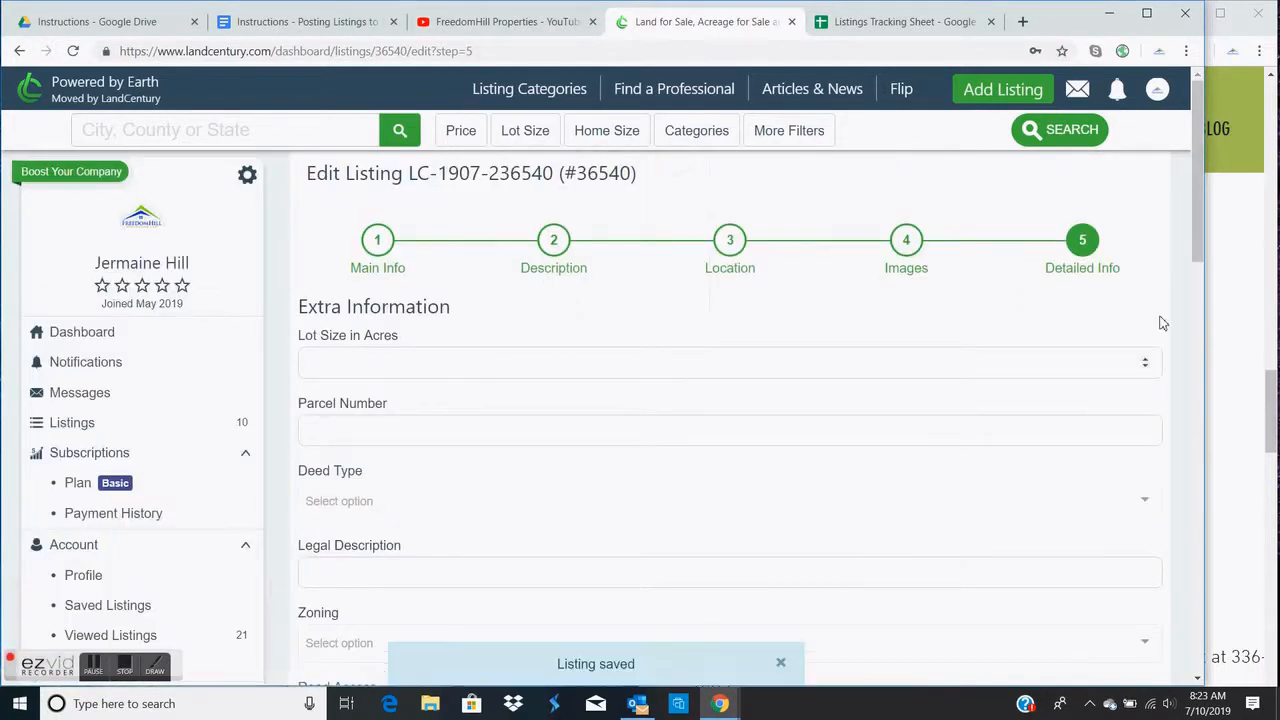
drag(1208, 343, 686, 343)
Step: Copy the acreage 0.3223 from the property post into the listing's Lot Size in Acres
click(904, 388)
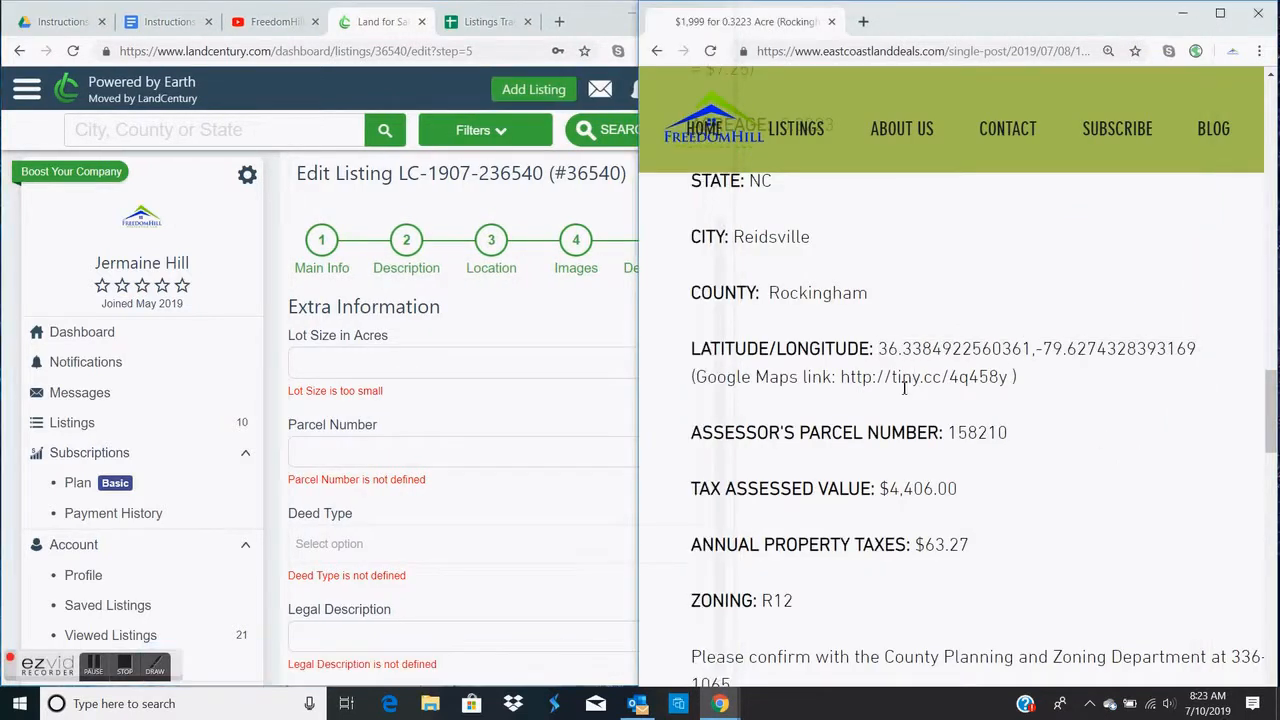
scroll(904, 388, up, 4)
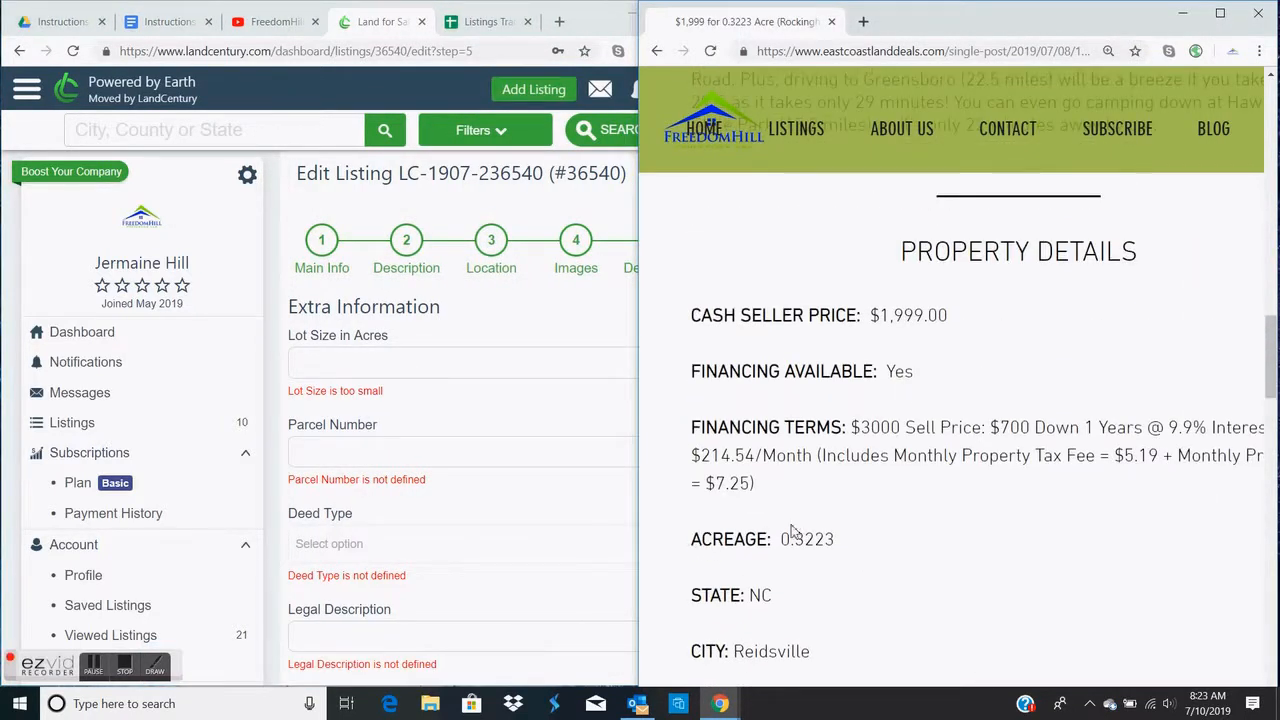
drag(782, 540, 889, 560)
key(ctrl+c)
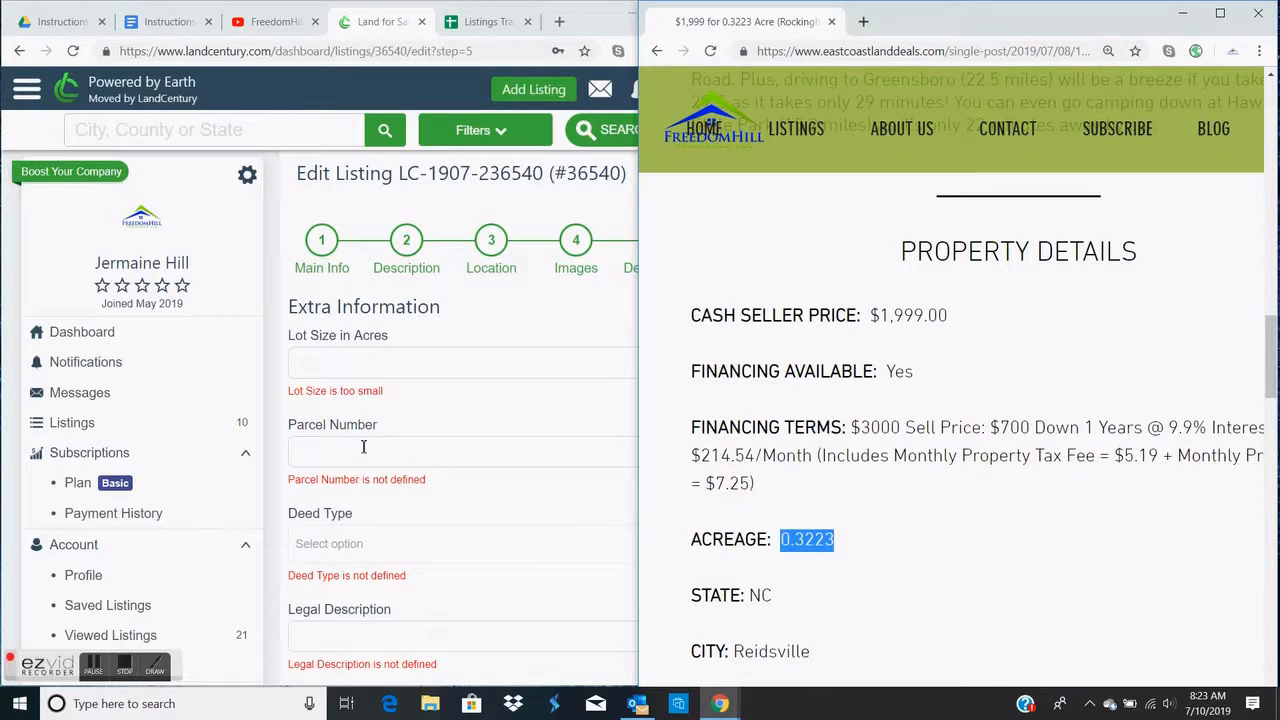
key(alt+Tab)
key(ctrl+v)
Step: Copy the assessor's parcel number 158210 from the property post into the listing's Parcel Number
click(1008, 490)
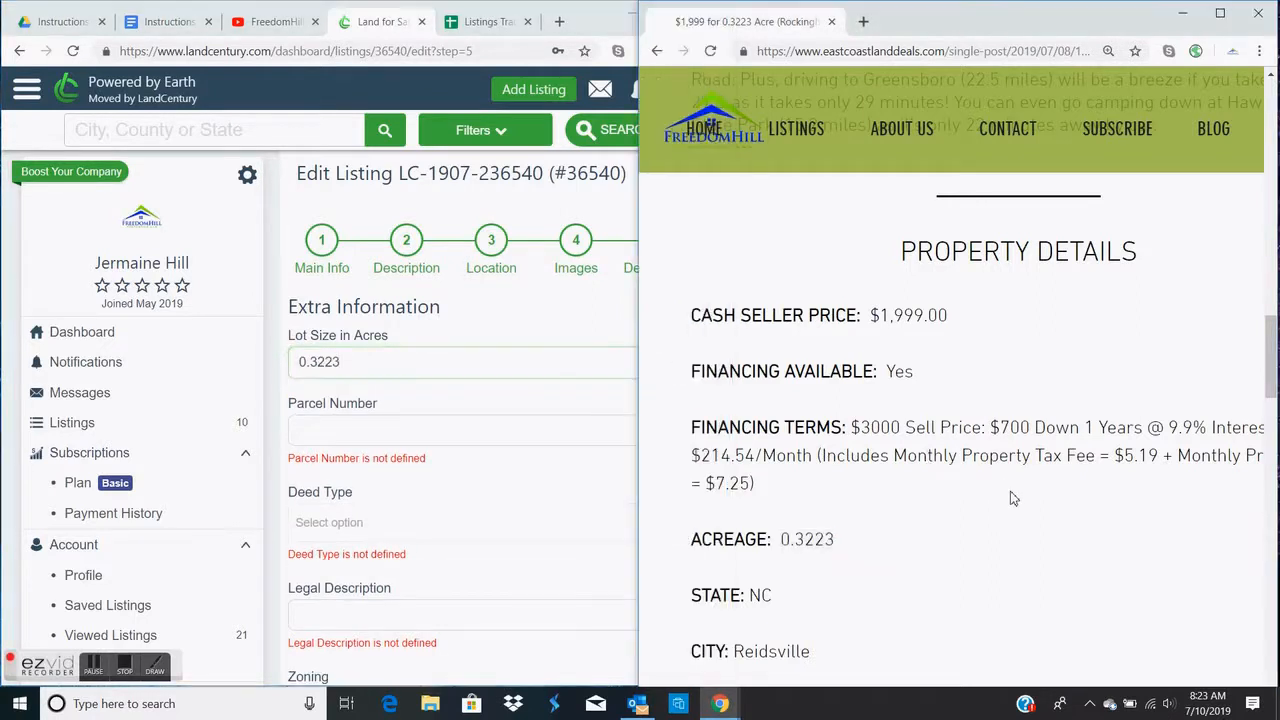
scroll(1010, 492, down, 3)
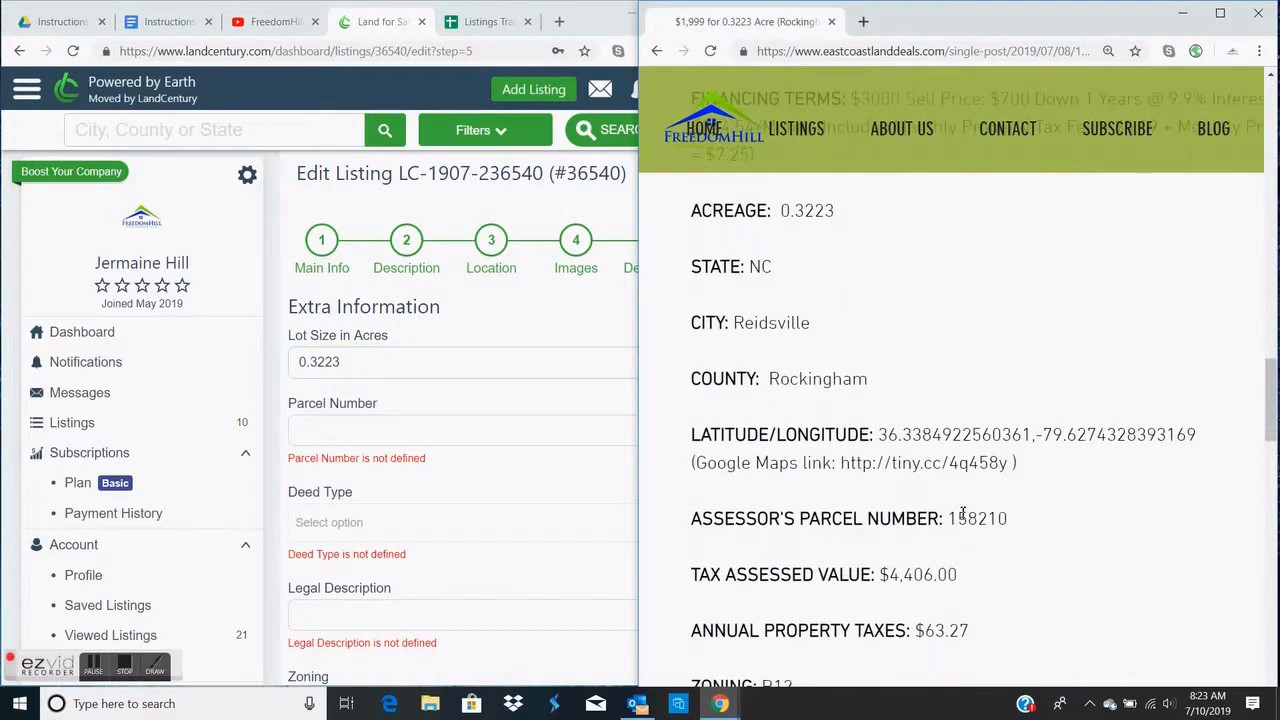
drag(948, 518, 1010, 517)
key(ctrl+c)
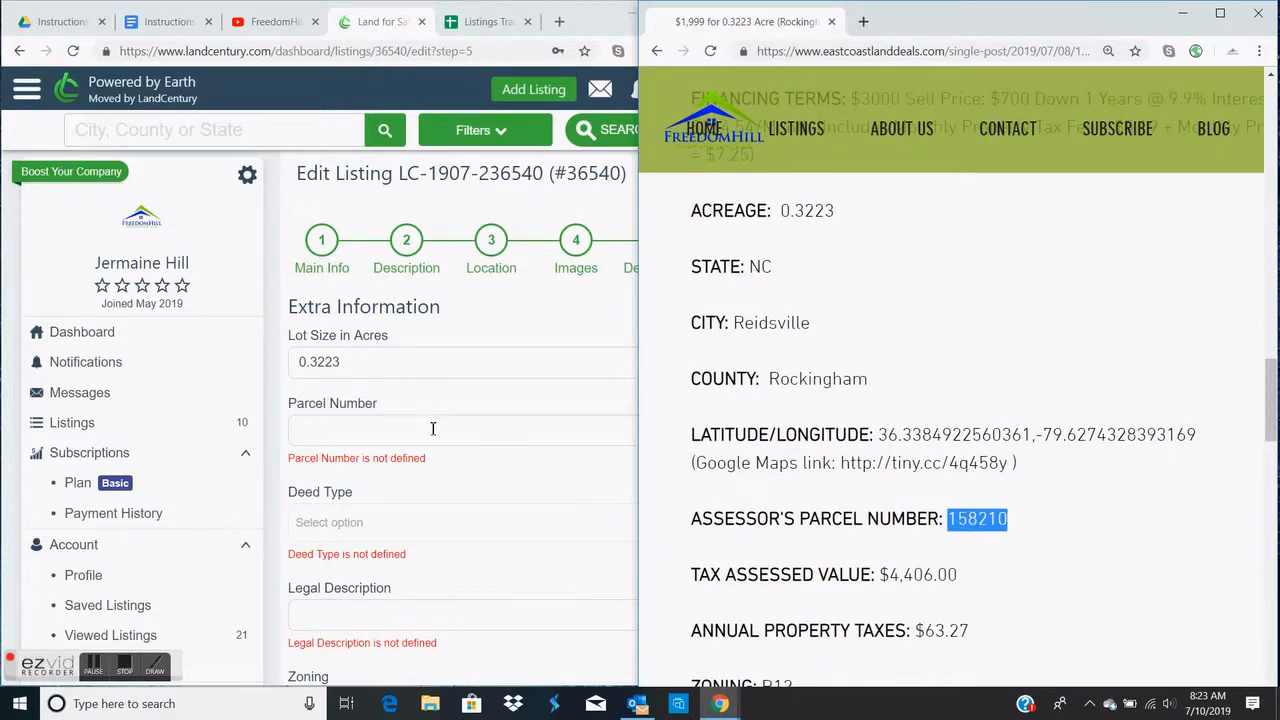
click(431, 429)
key(ctrl+v)
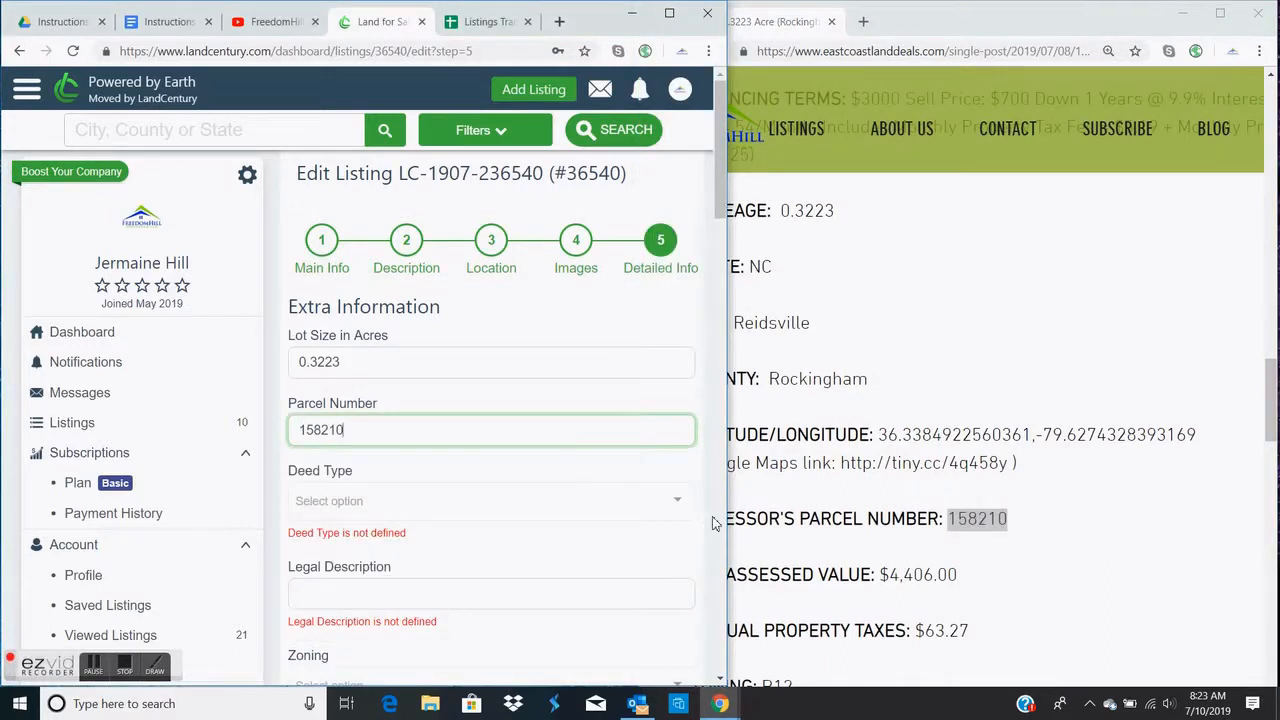
Step: Set the listing's deed type to Special Warranty Deed and its zoning to Residential
click(677, 501)
click(504, 368)
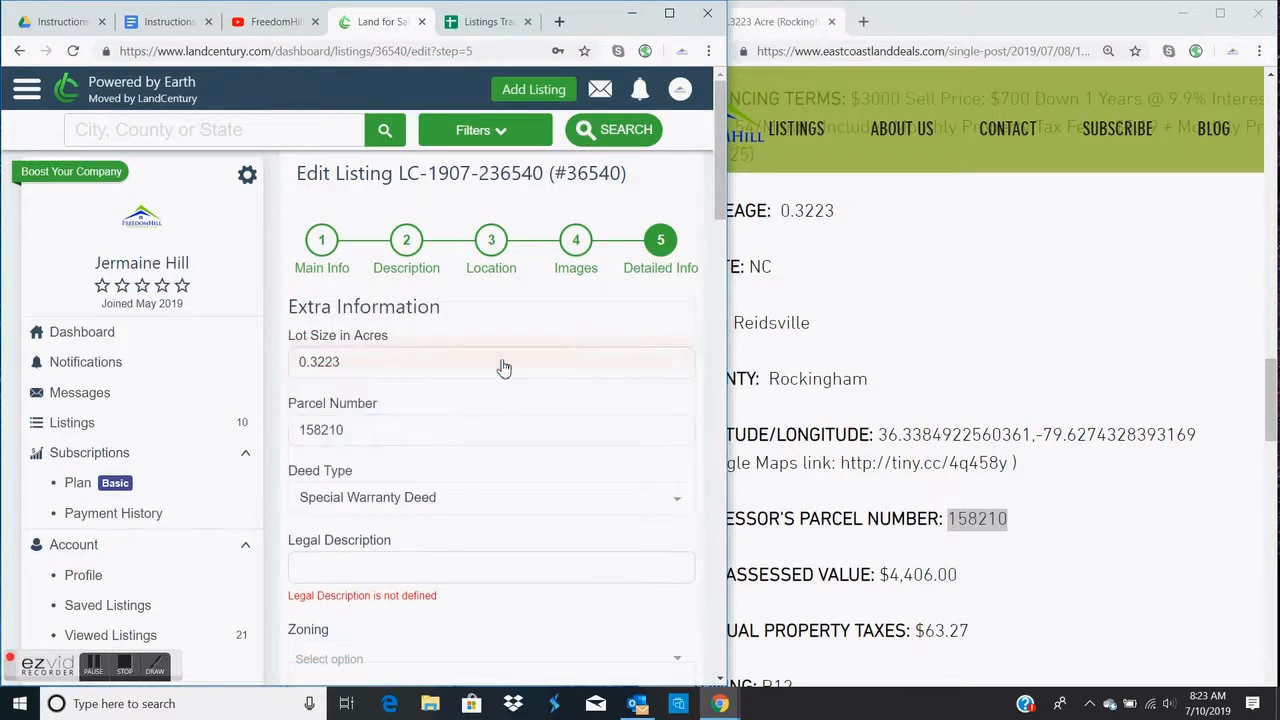
click(900, 363)
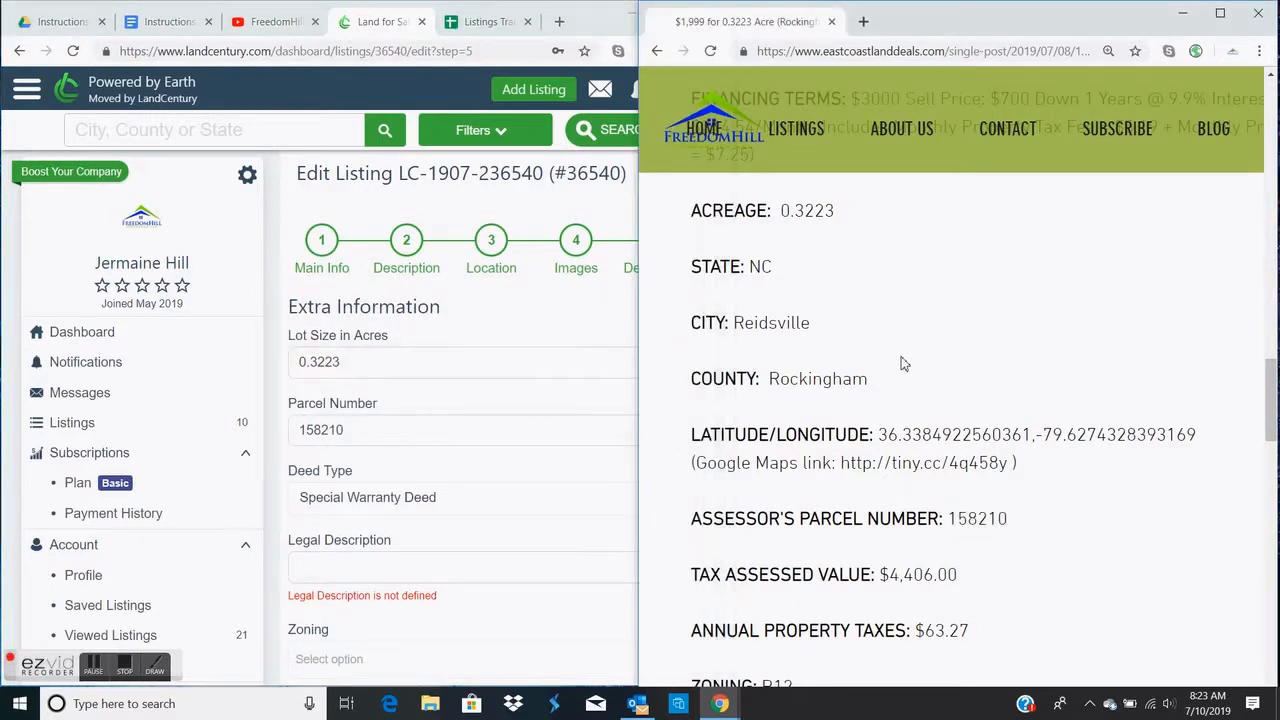
scroll(903, 357, down, 1)
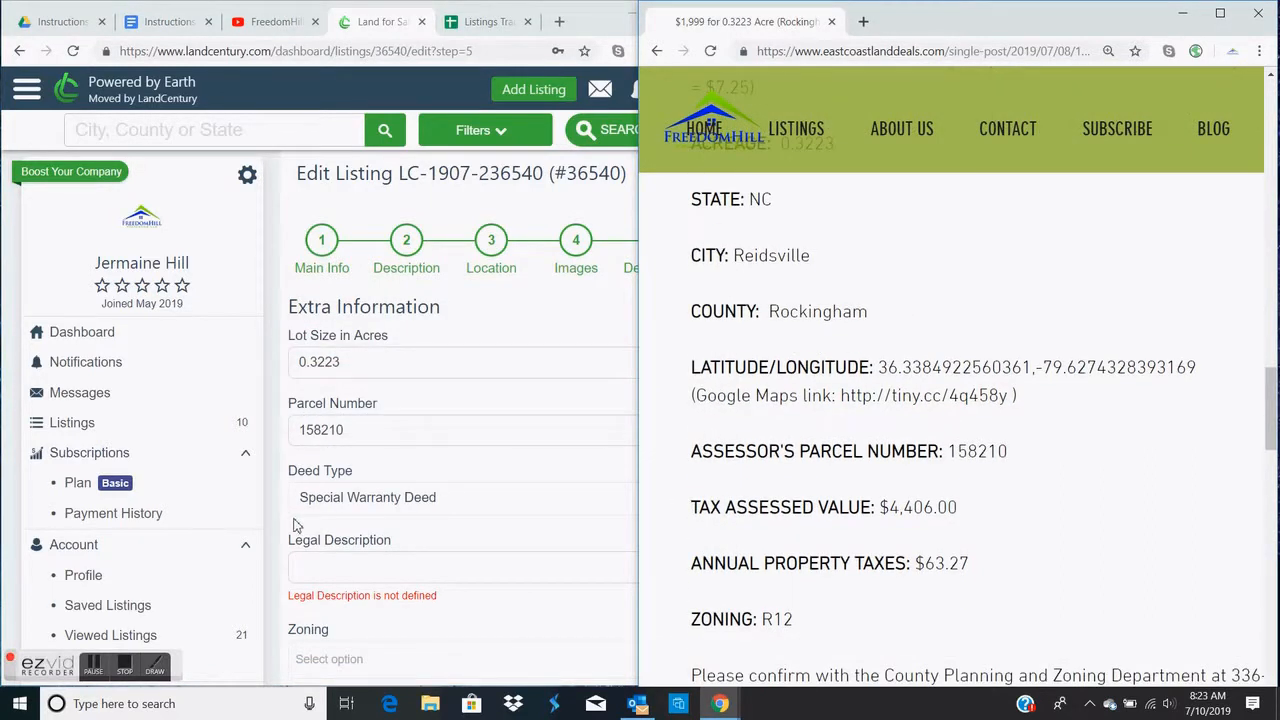
scroll(298, 483, down, 1)
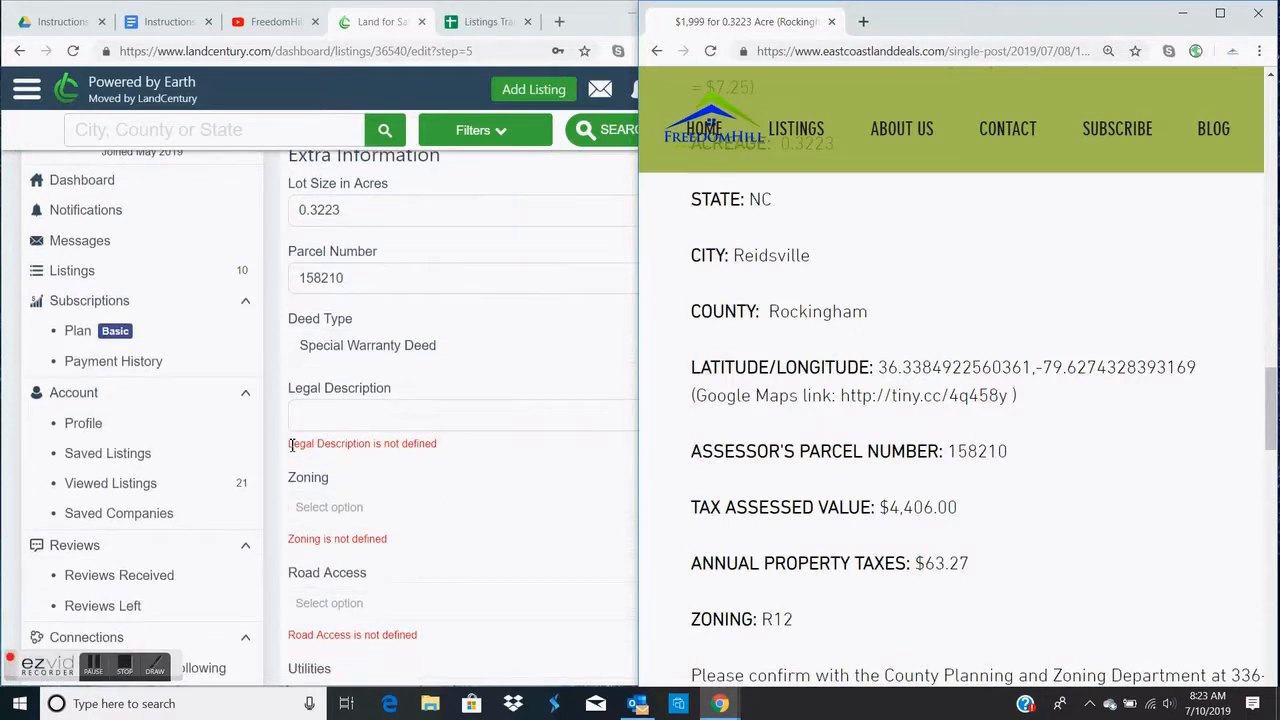
scroll(810, 580, down, 1)
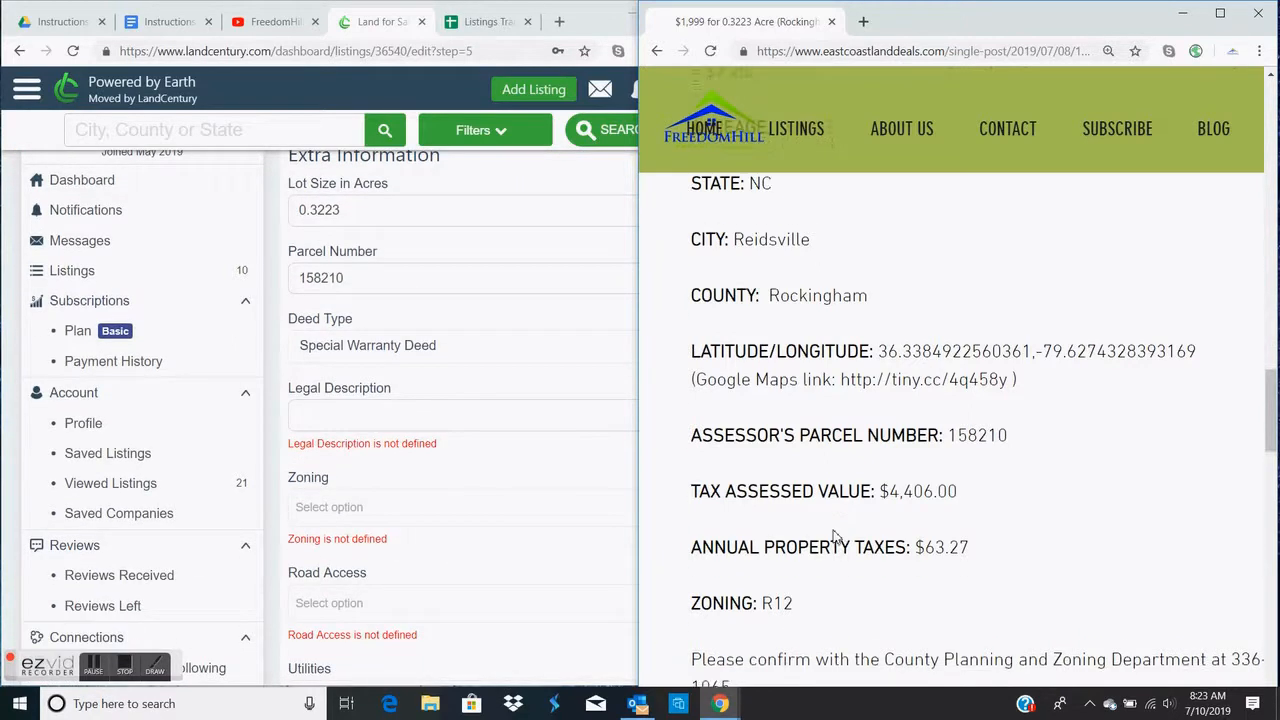
click(531, 507)
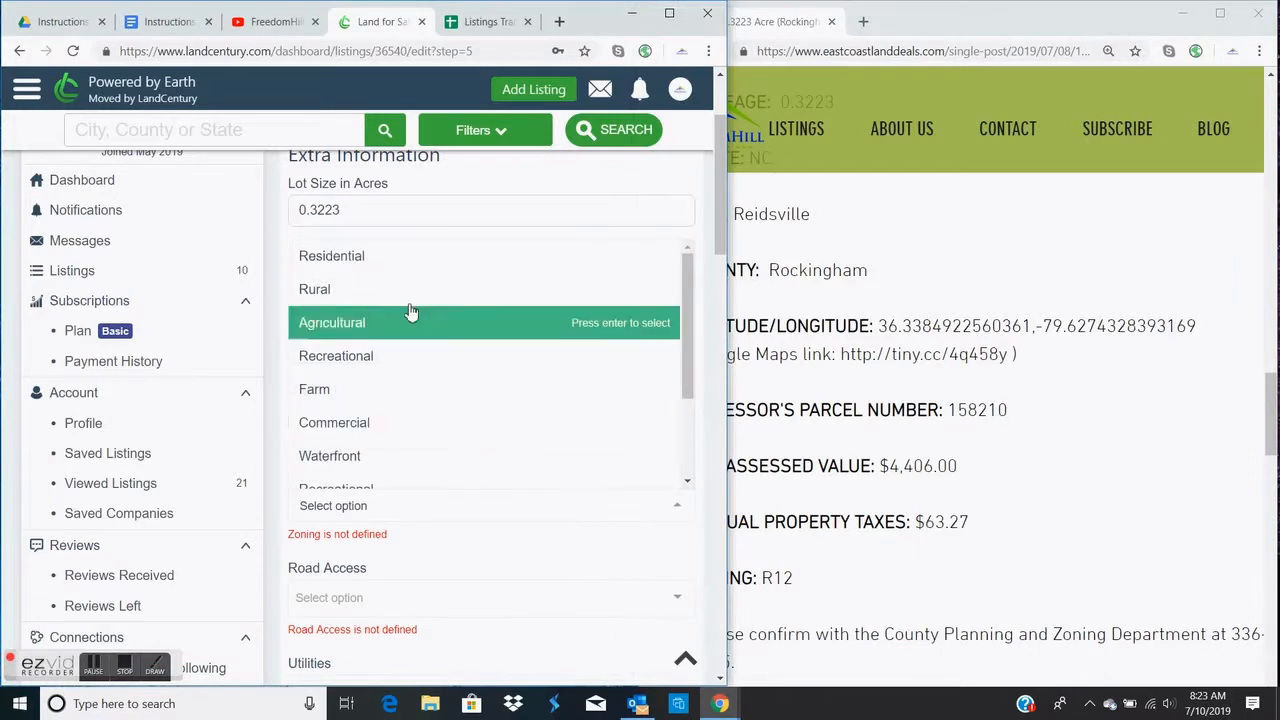
click(389, 264)
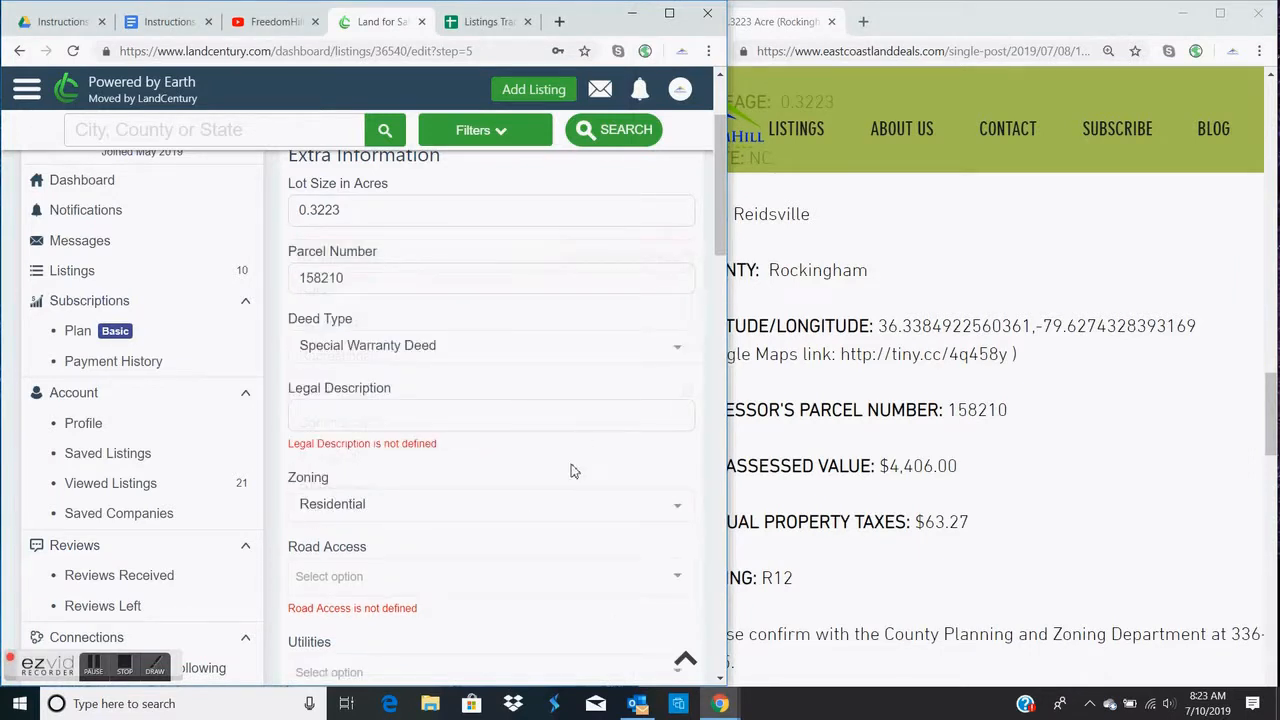
Step: Set the road access to Paved Road and, after checking the post's water and sewer details, the utilities to City utilities available
scroll(568, 453, down, 1)
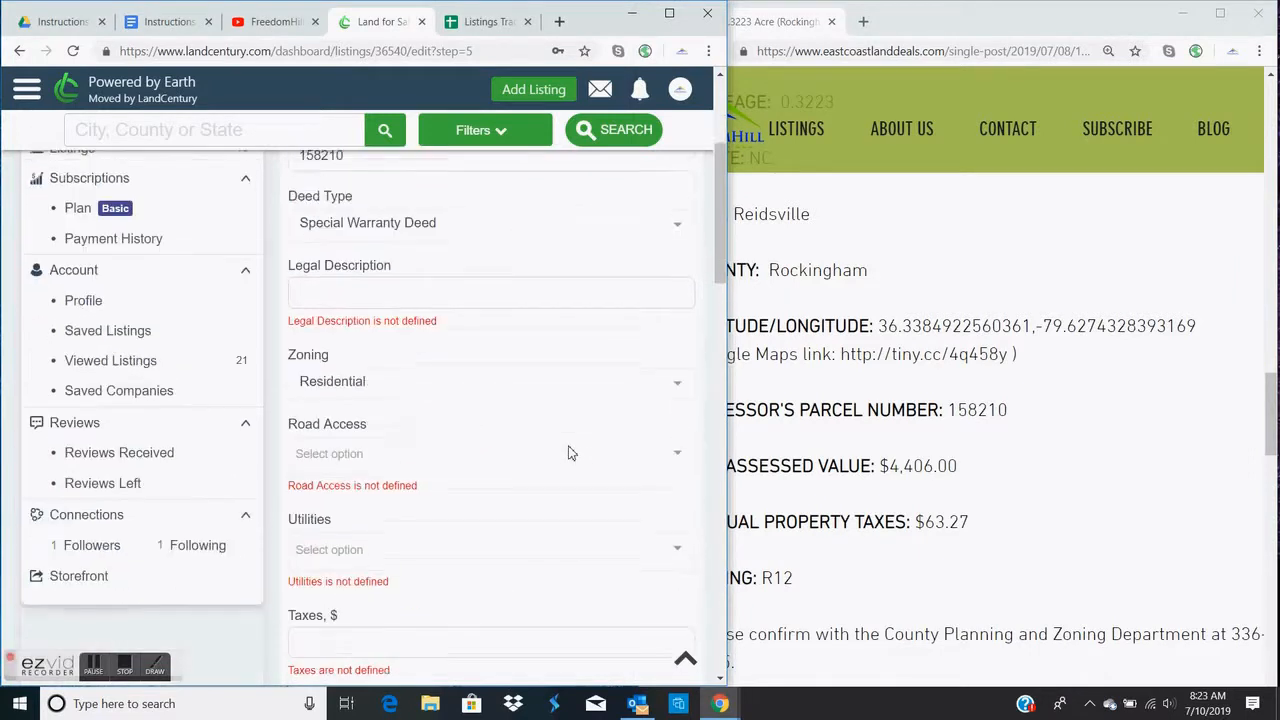
click(515, 445)
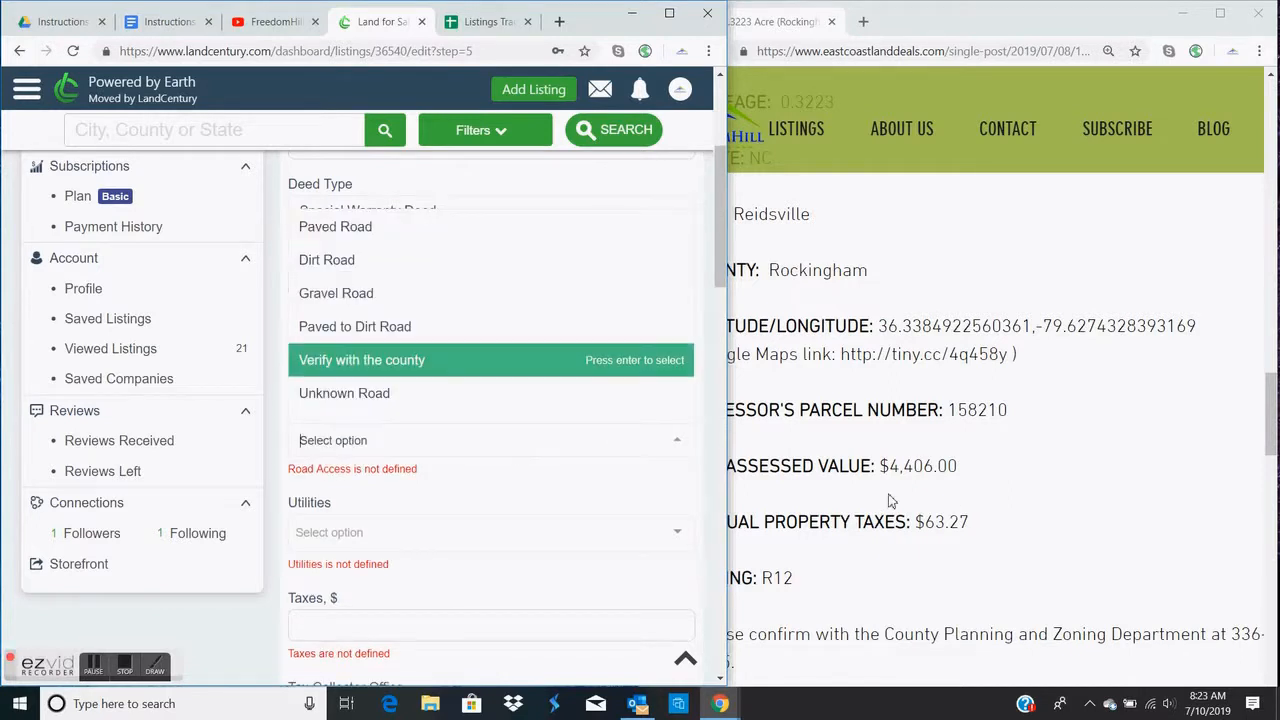
click(356, 236)
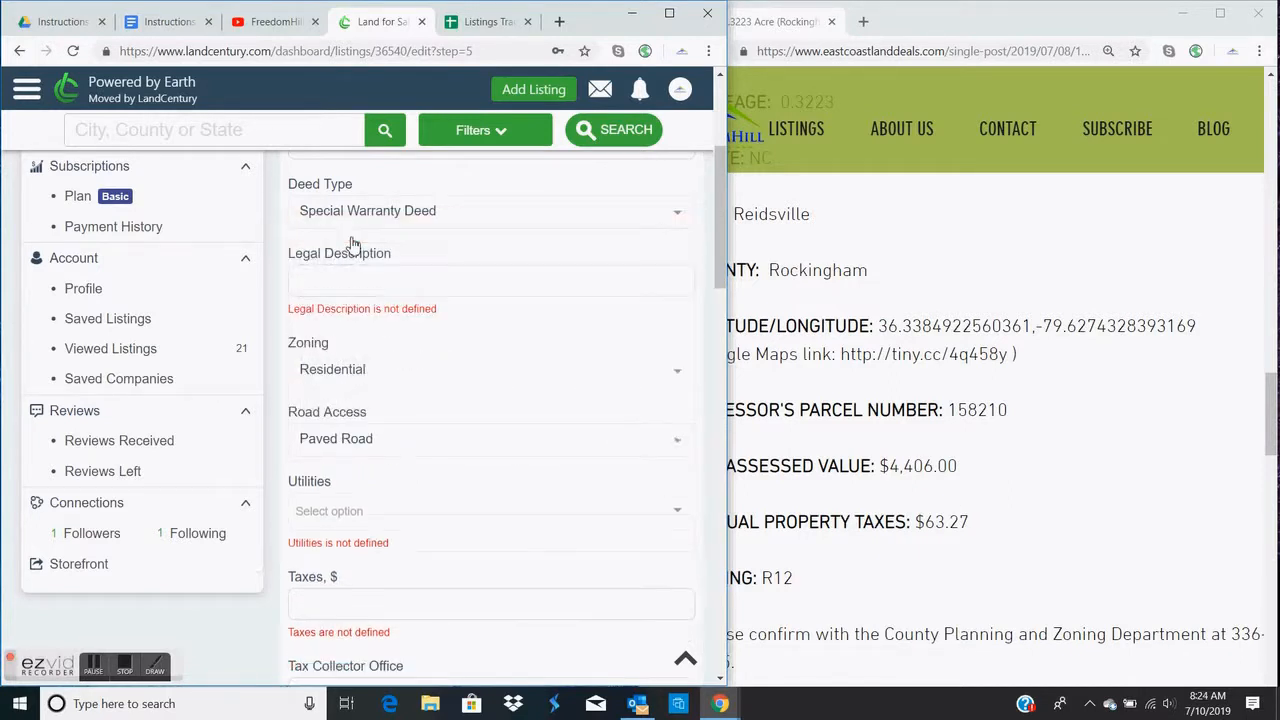
click(1061, 523)
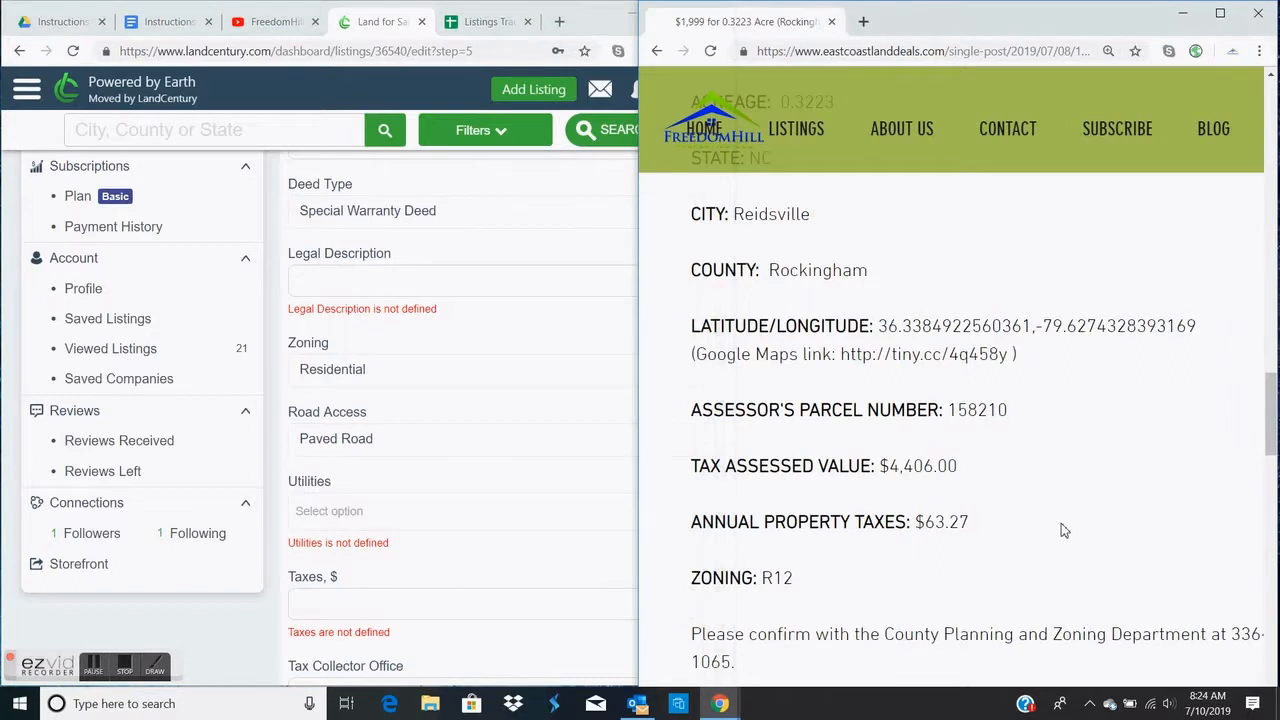
scroll(1061, 523, down, 5)
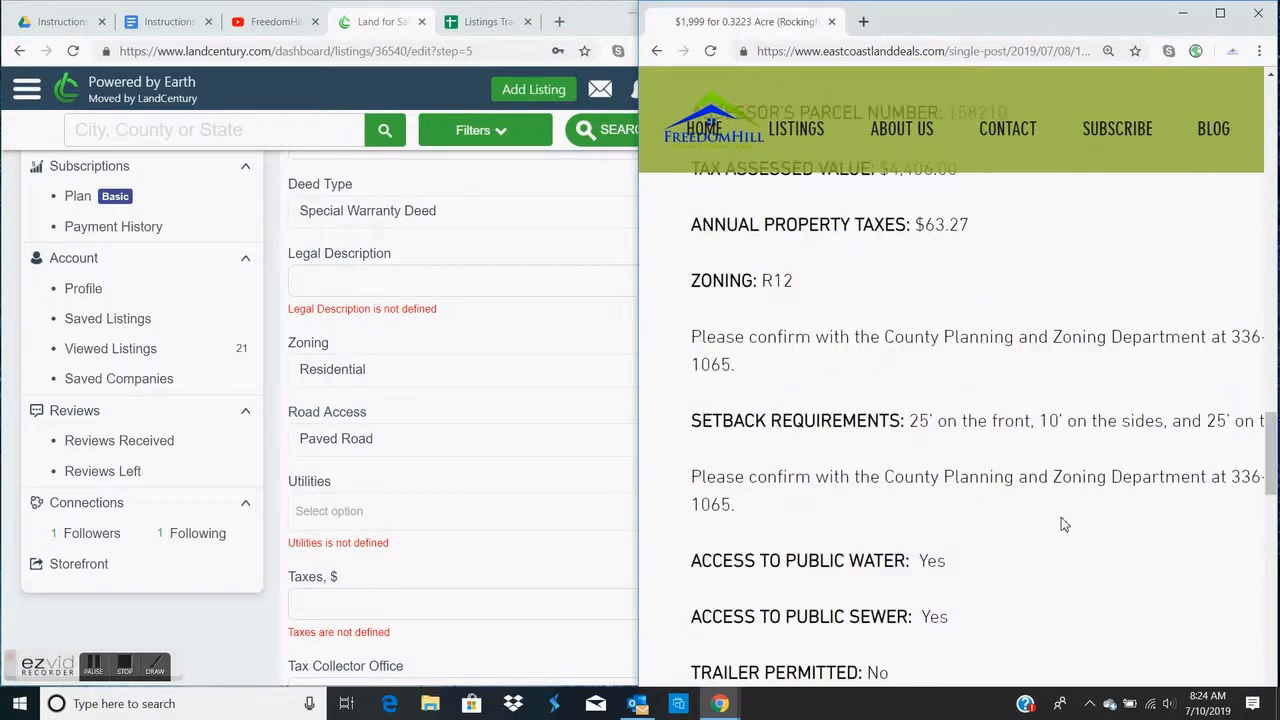
click(365, 511)
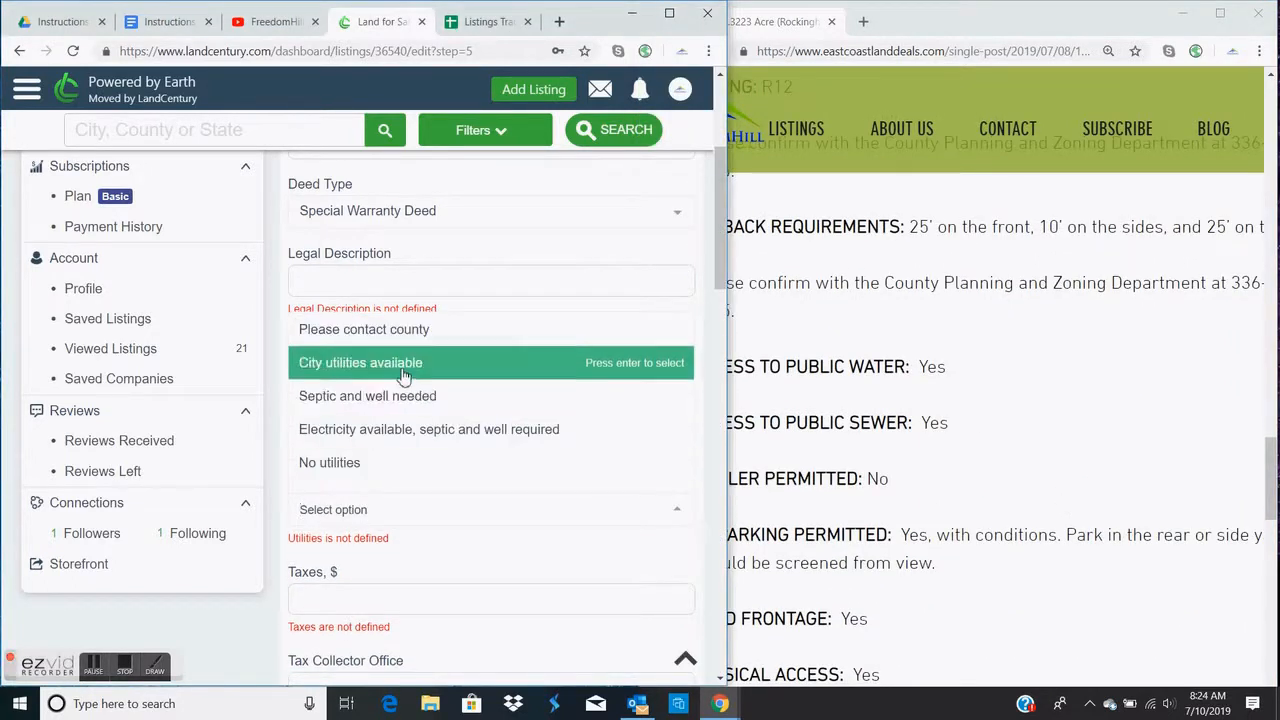
click(405, 442)
Step: Copy the annual property taxes of $63.27 from the property post into the listing's Taxes field
click(975, 458)
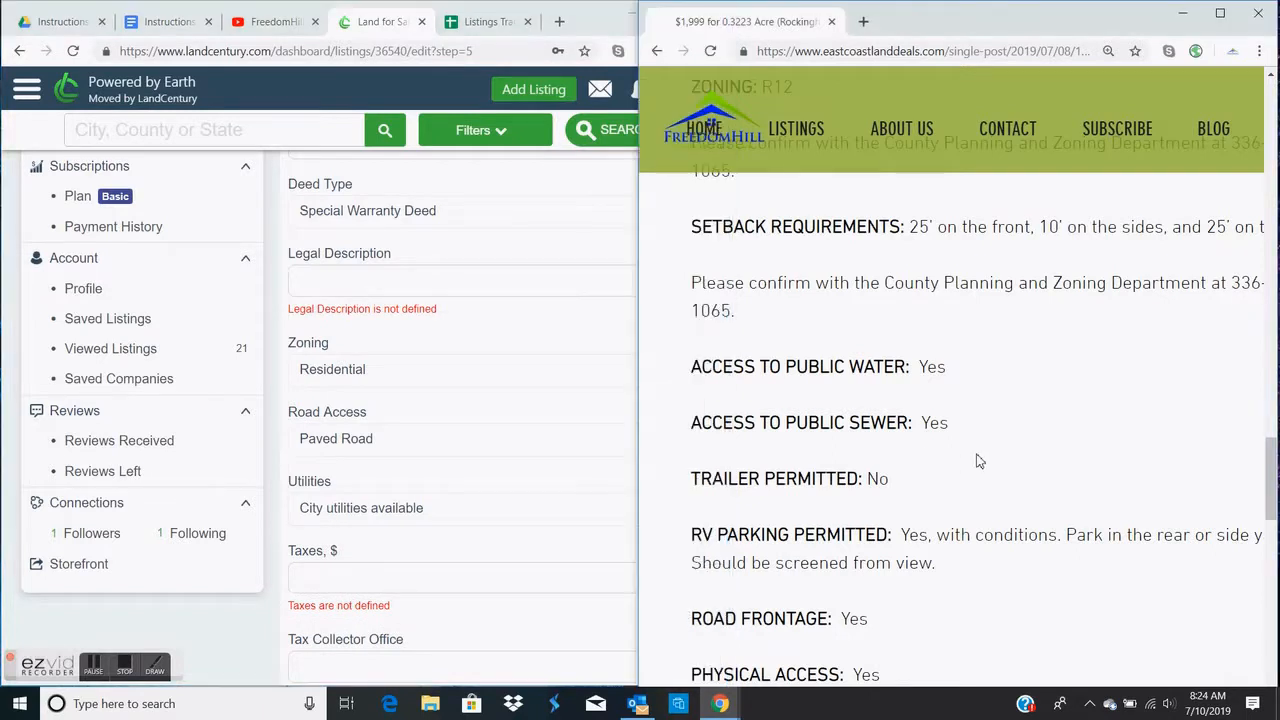
scroll(977, 462, up, 3)
scroll(977, 490, up, 1)
drag(915, 286, 970, 287)
key(ctrl+c)
click(347, 588)
key(ctrl+v)
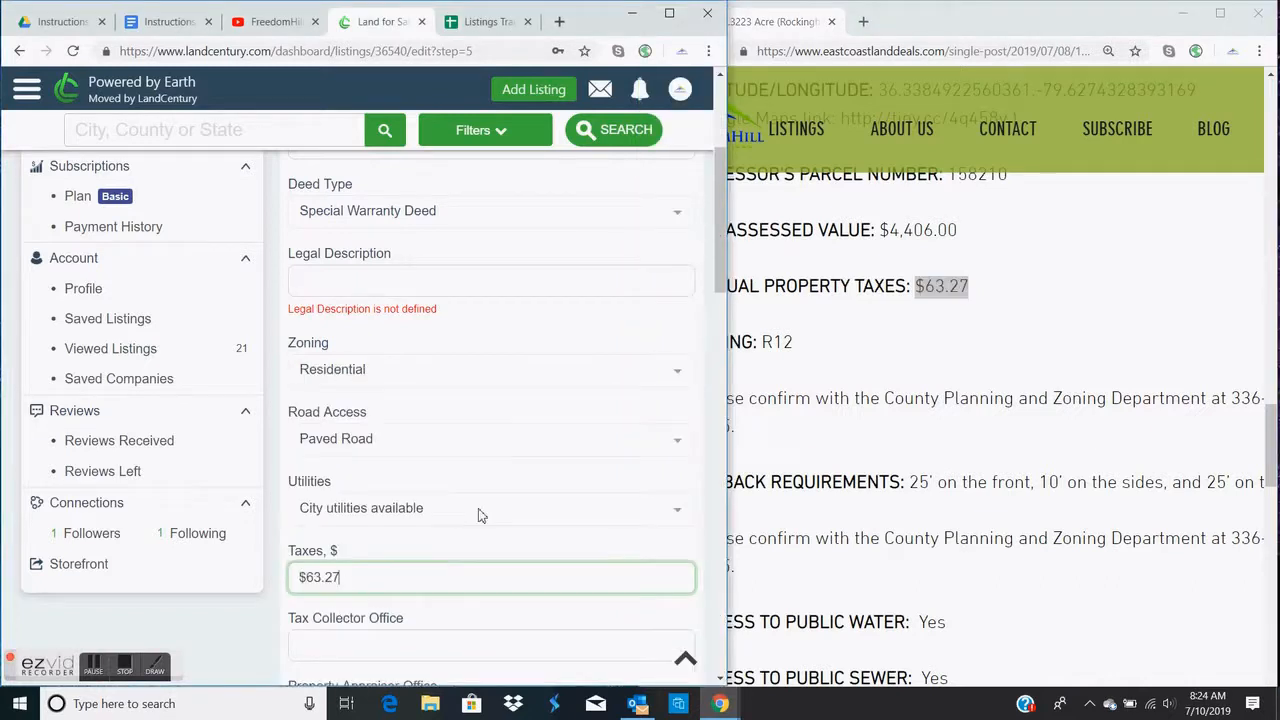
Step: Check the remaining listing fields, then open ParcelFact in a new browser tab and log in with the saved credentials
scroll(519, 479, down, 2)
scroll(520, 474, down, 1)
scroll(520, 477, up, 4)
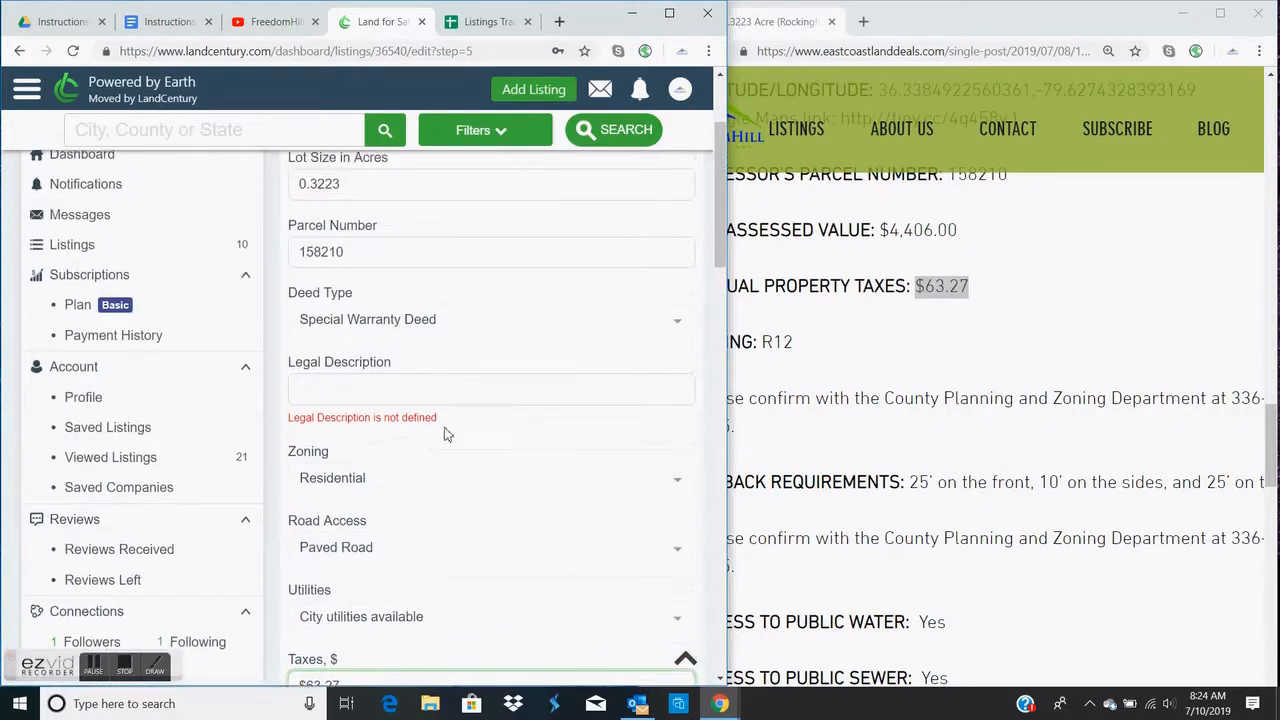
click(863, 21)
text(parcel)
key(Return)
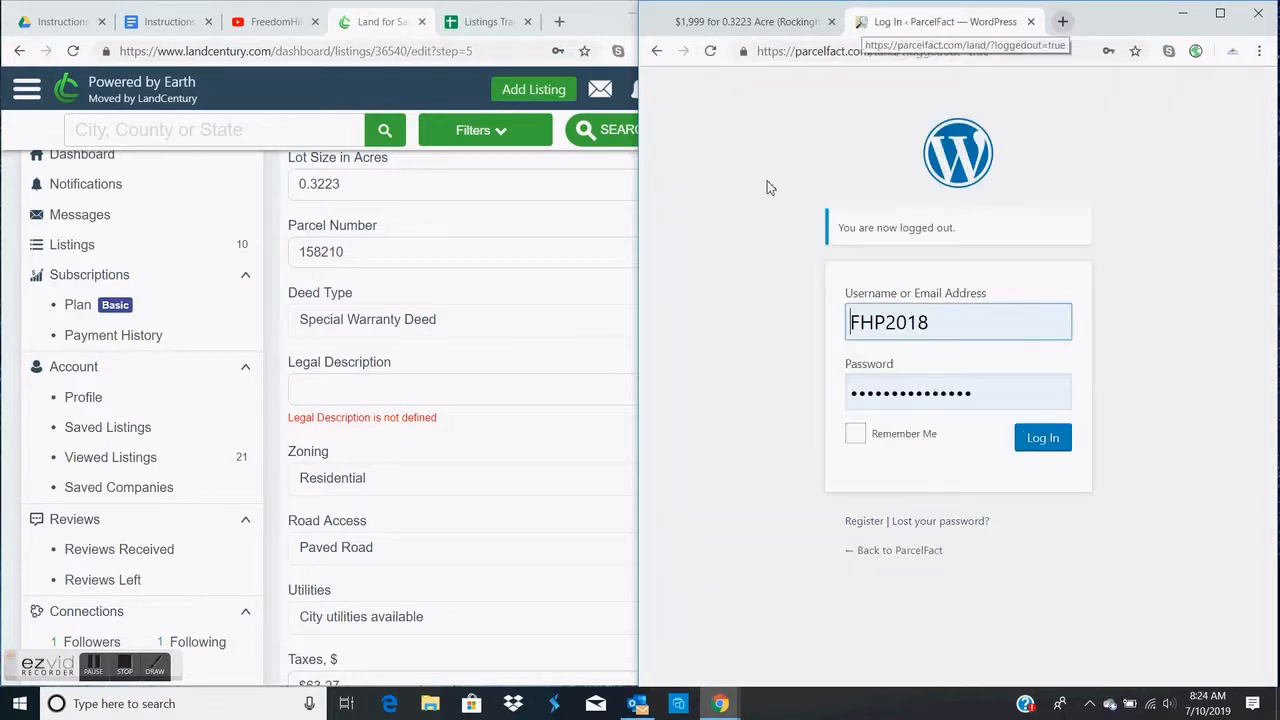
click(1050, 441)
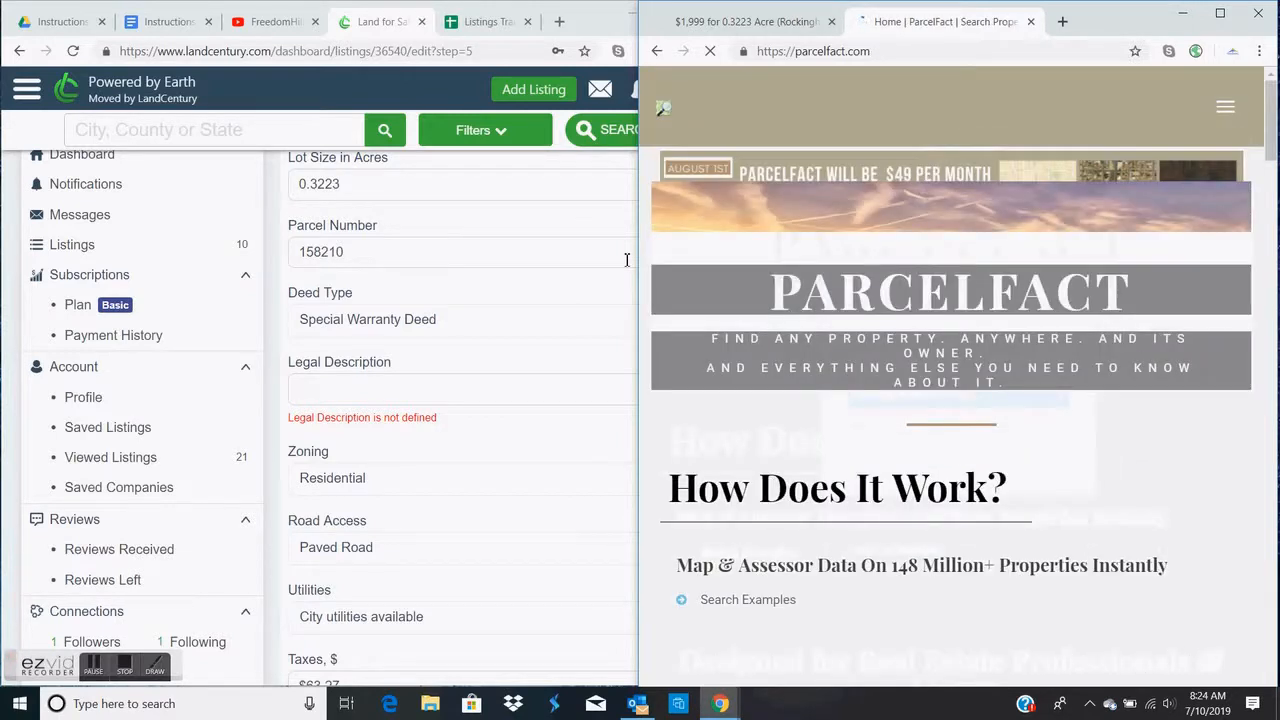
Step: Widen the ParcelFact window and set the county for the APN search to Rockingham County, NC
drag(638, 257, 324, 257)
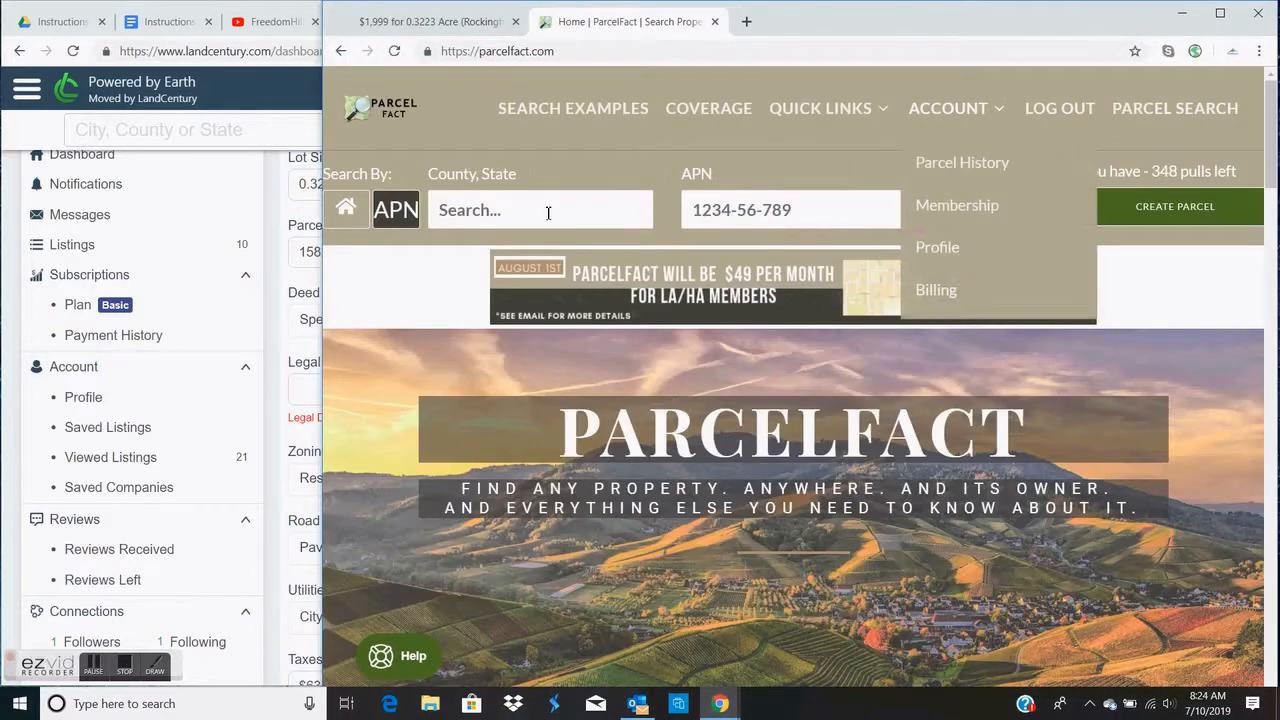
click(548, 216)
text(rockingha)
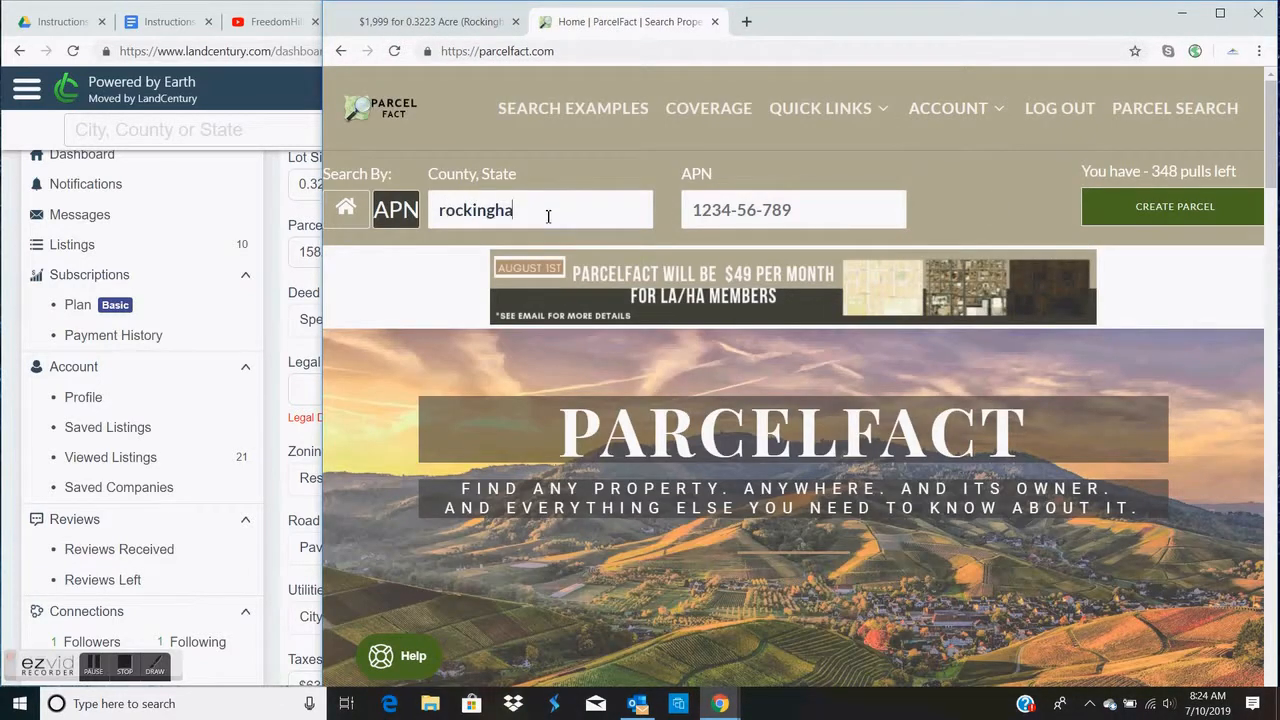
click(553, 265)
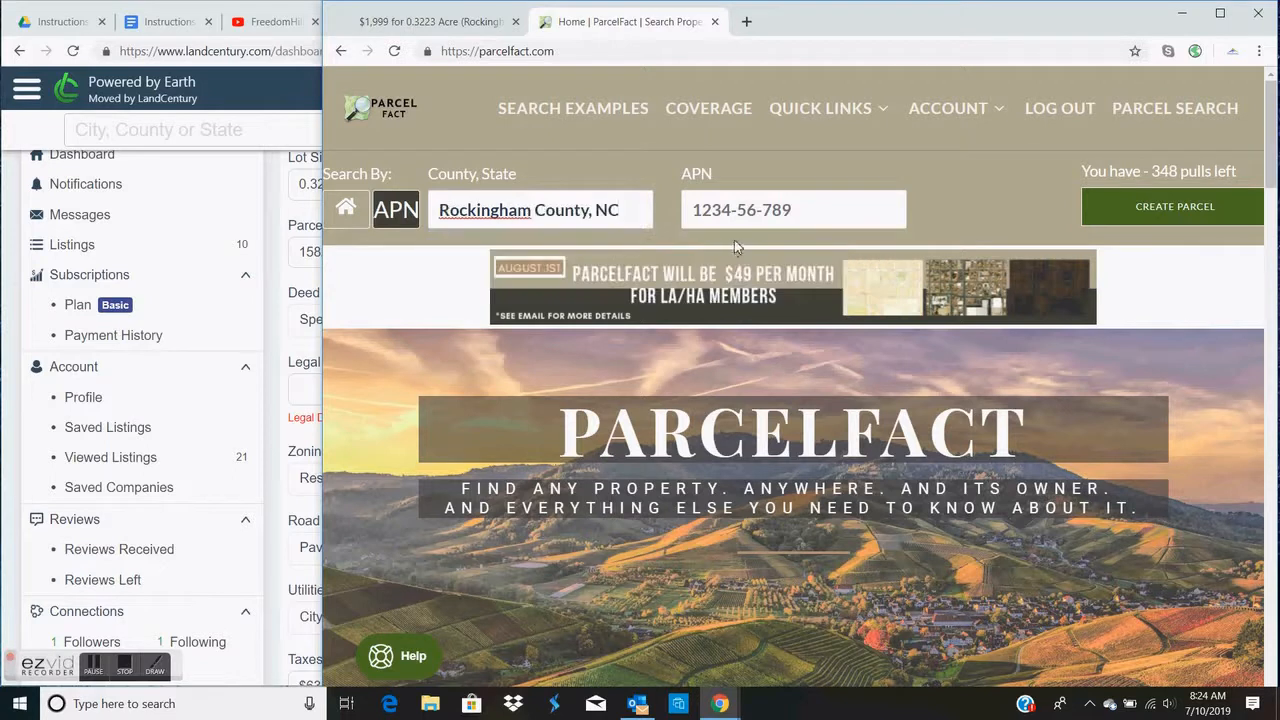
Step: Copy the assessor's parcel number 158210 from the property post into the APN search and create the parcel report
click(430, 24)
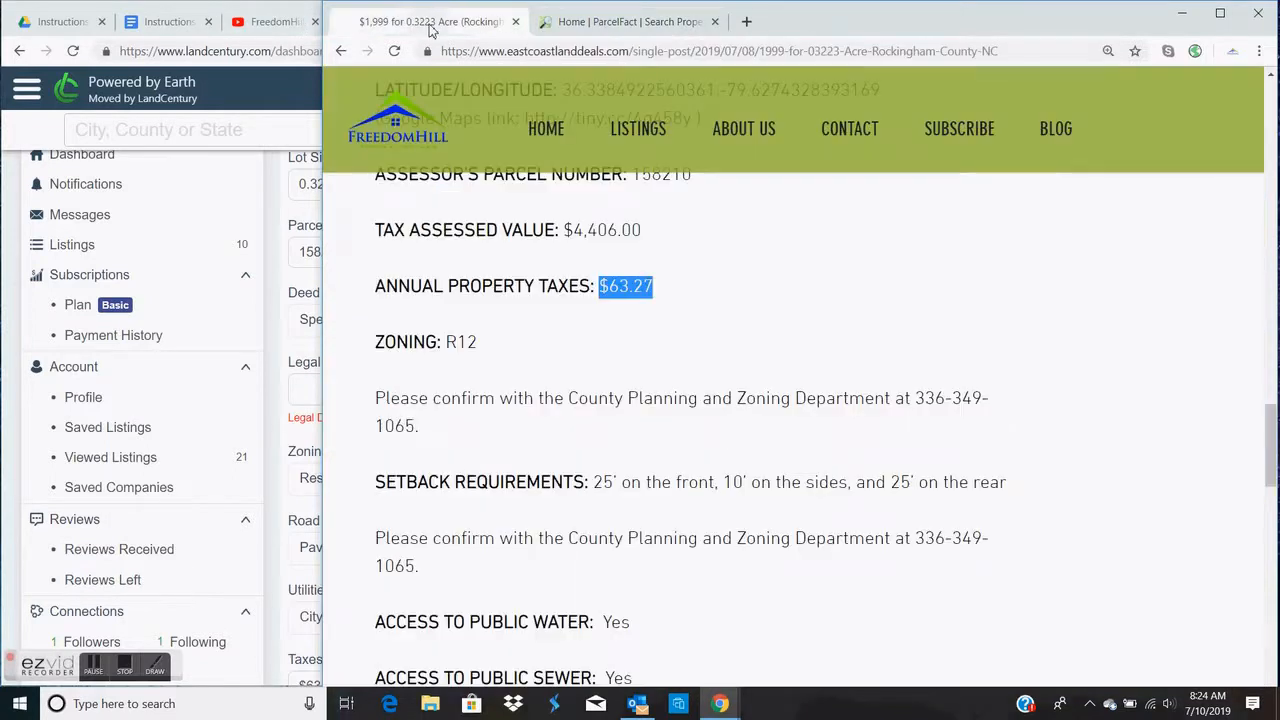
scroll(576, 278, up, 2)
drag(632, 386, 691, 386)
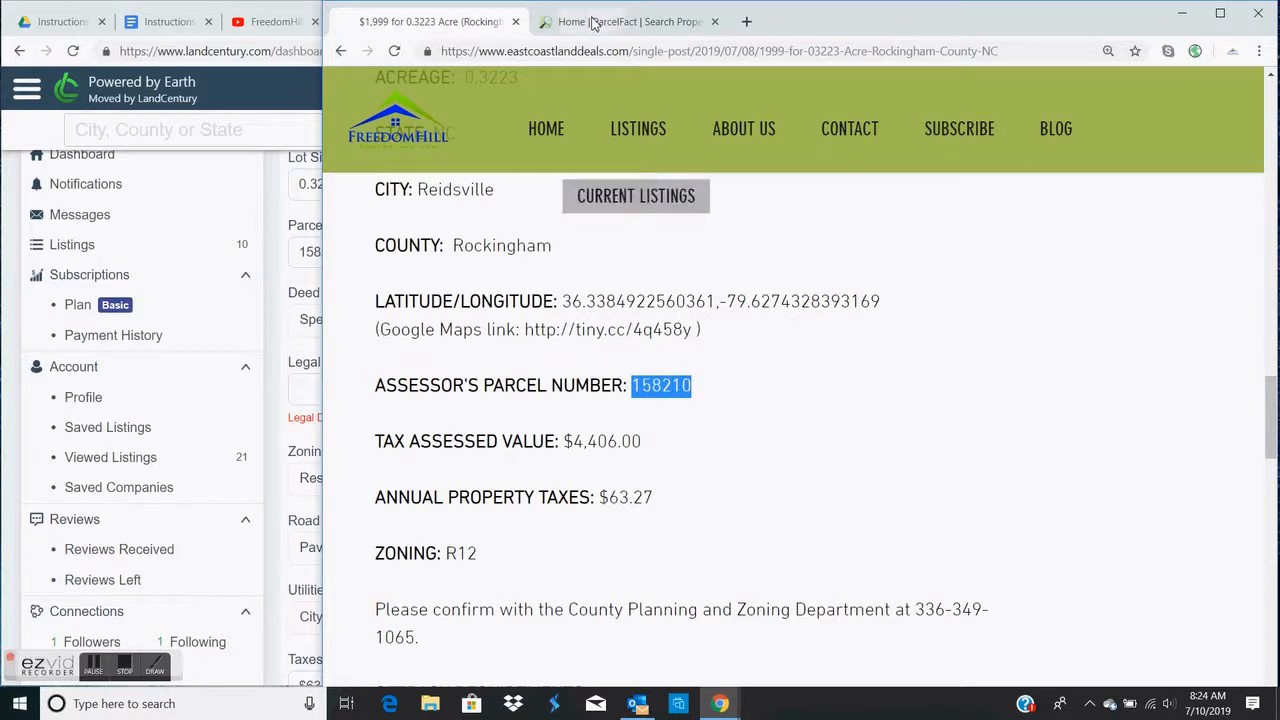
click(610, 21)
click(727, 212)
key(ctrl+v)
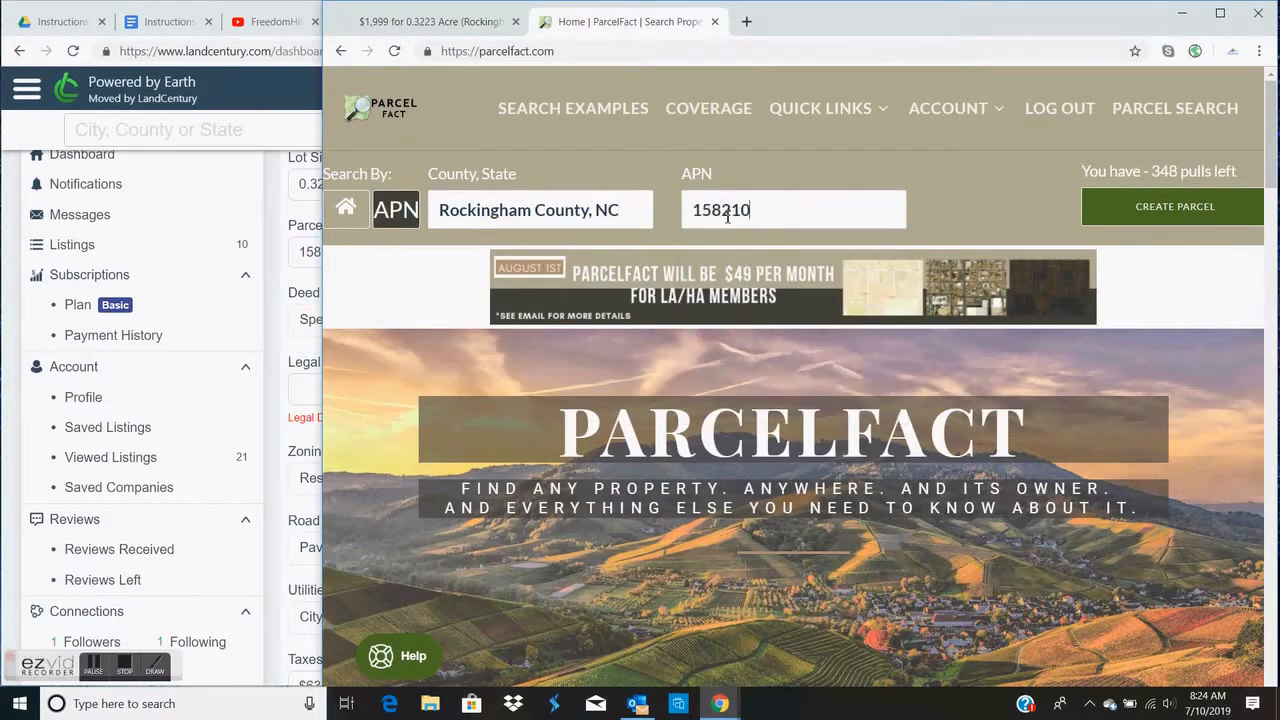
click(1195, 206)
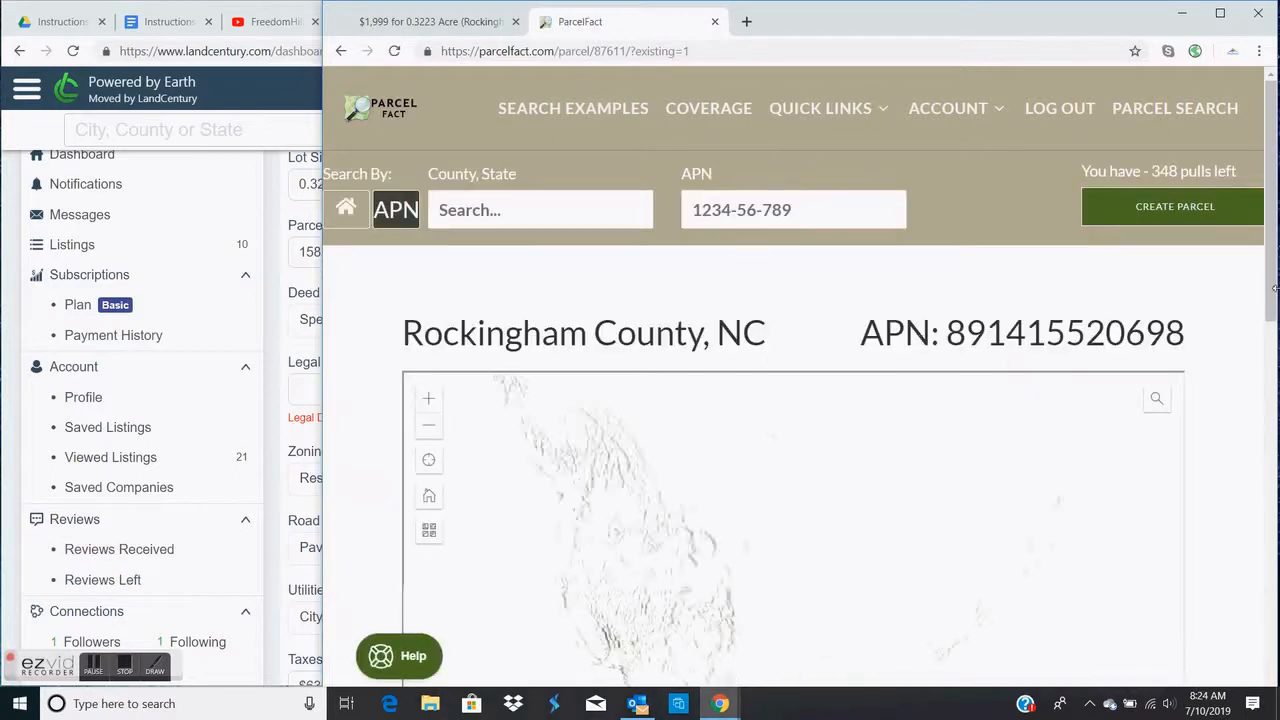
Step: Copy the legal description LOT 123 SEC 3 CAMBRIDGE from the ParcelFact report into the listing's Legal Description field
scroll(1217, 364, down, 3)
scroll(1217, 364, down, 6)
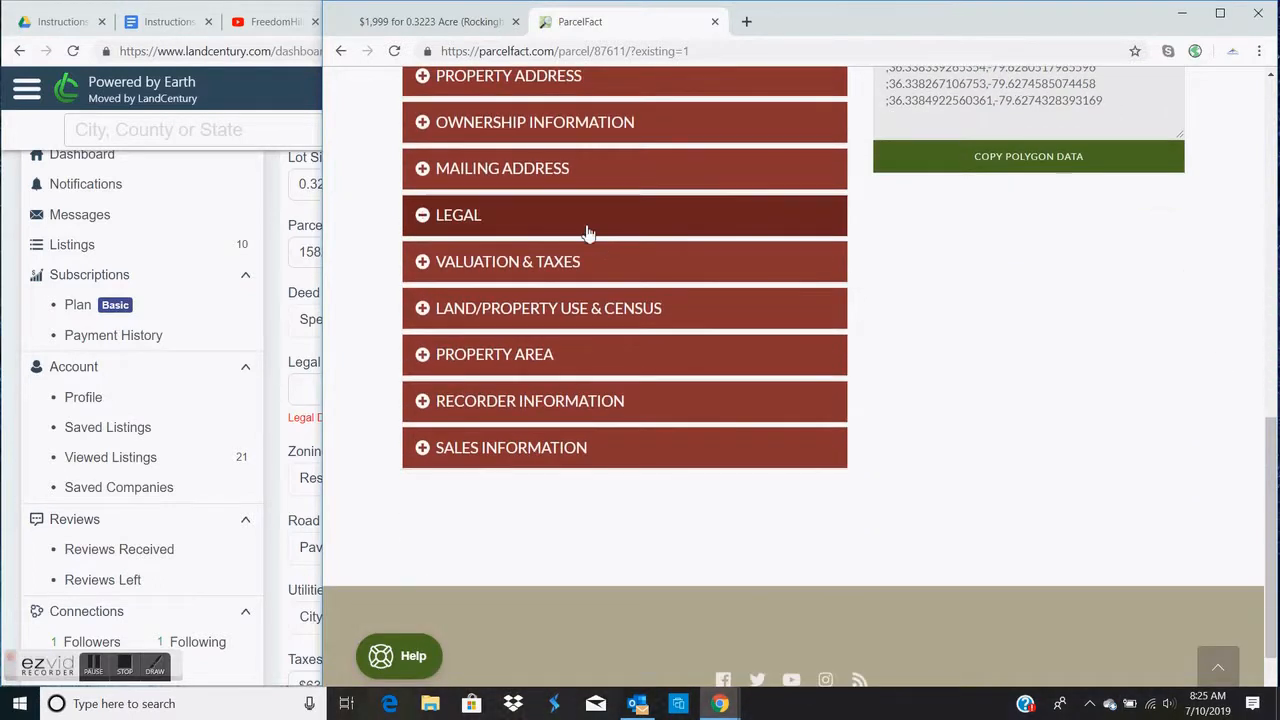
click(586, 230)
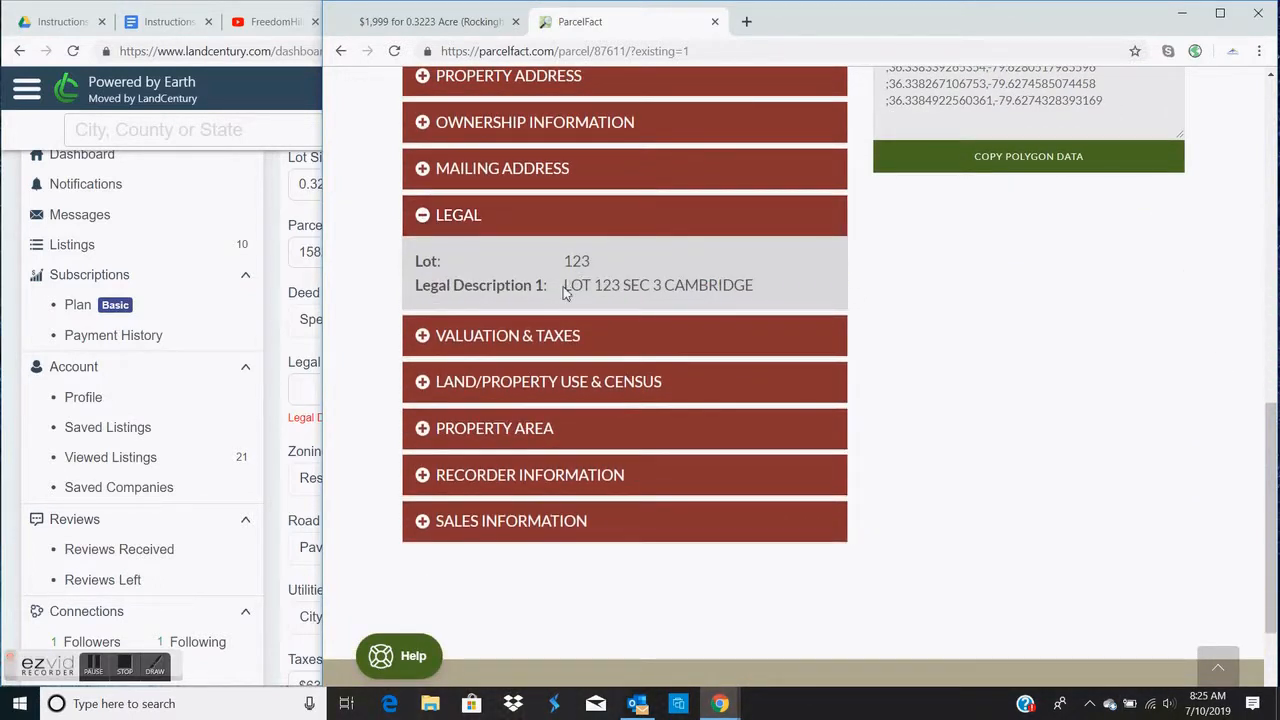
drag(563, 290, 760, 285)
key(ctrl+c)
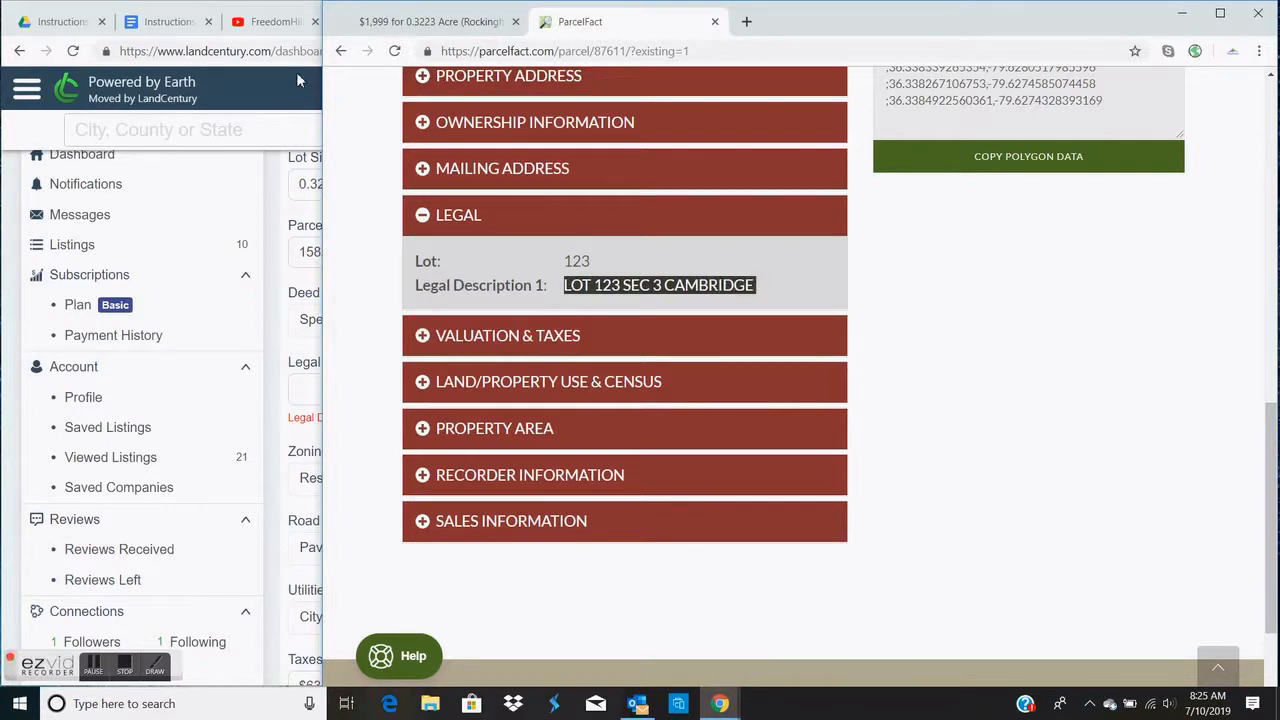
click(273, 86)
click(391, 403)
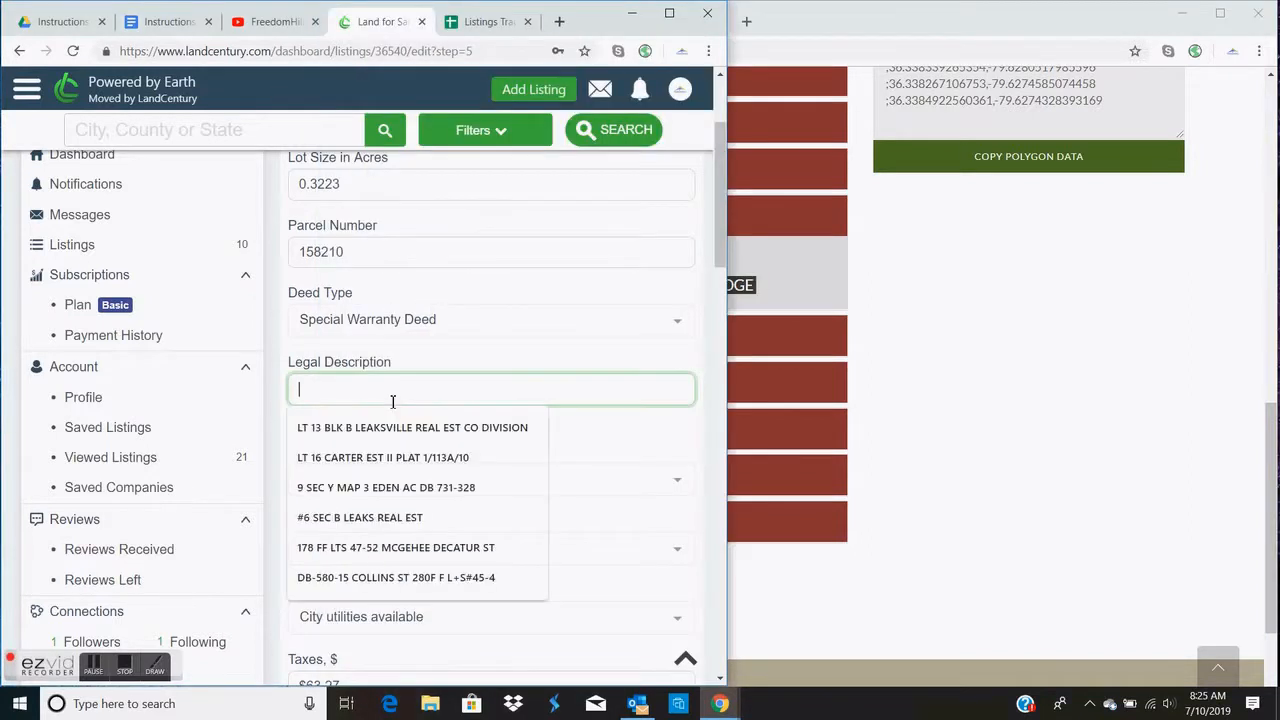
key(ctrl+v)
drag(331, 391, 255, 388)
key(BackSpace)
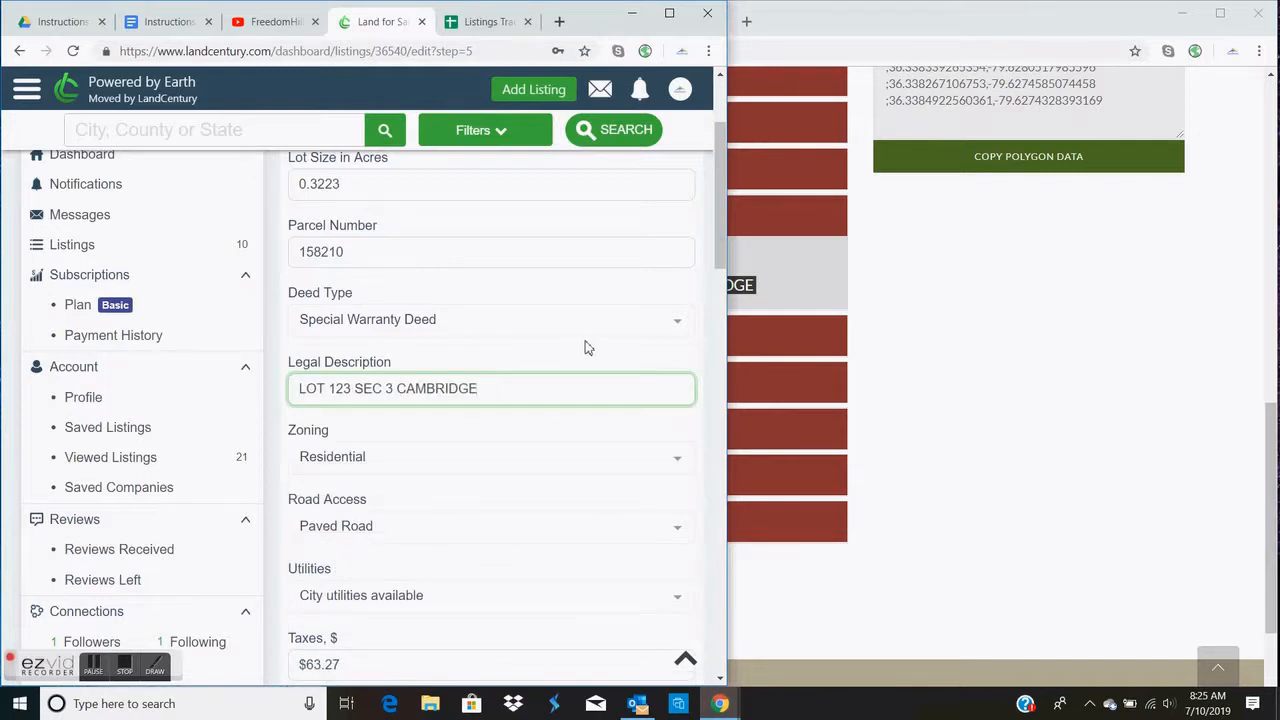
Step: Submit the completed Reidsville listing for publishing and widen the LandCentury window
drag(726, 263, 714, 394)
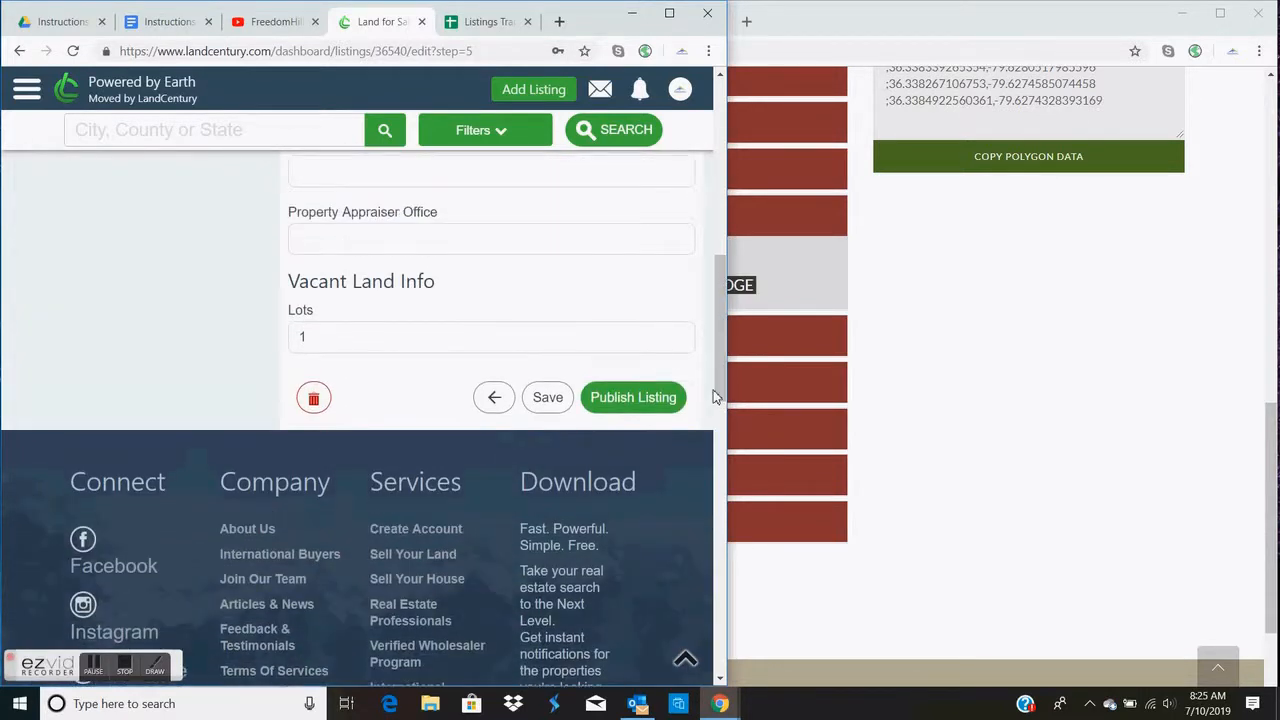
click(630, 397)
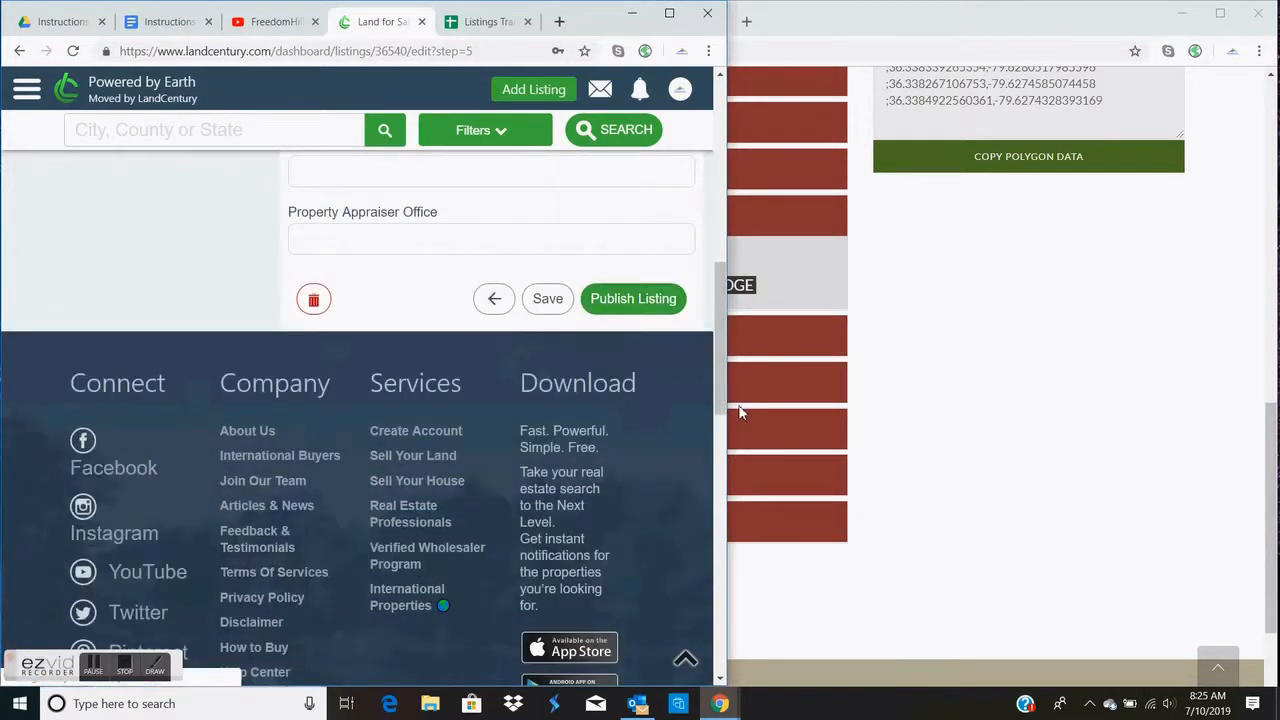
drag(731, 407, 977, 370)
click(805, 232)
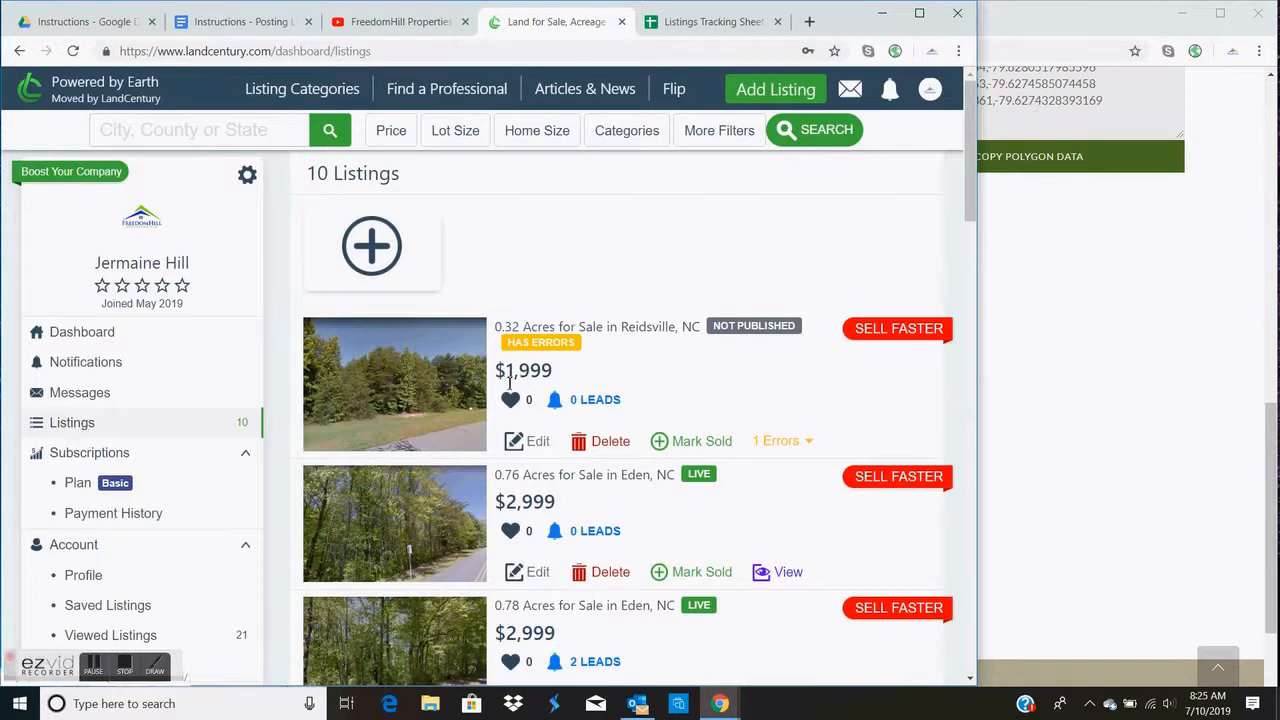
Step: Reopen the 0.32-acre Reidsville listing for editing and start an owner finance option with a 1-year loan program
click(538, 443)
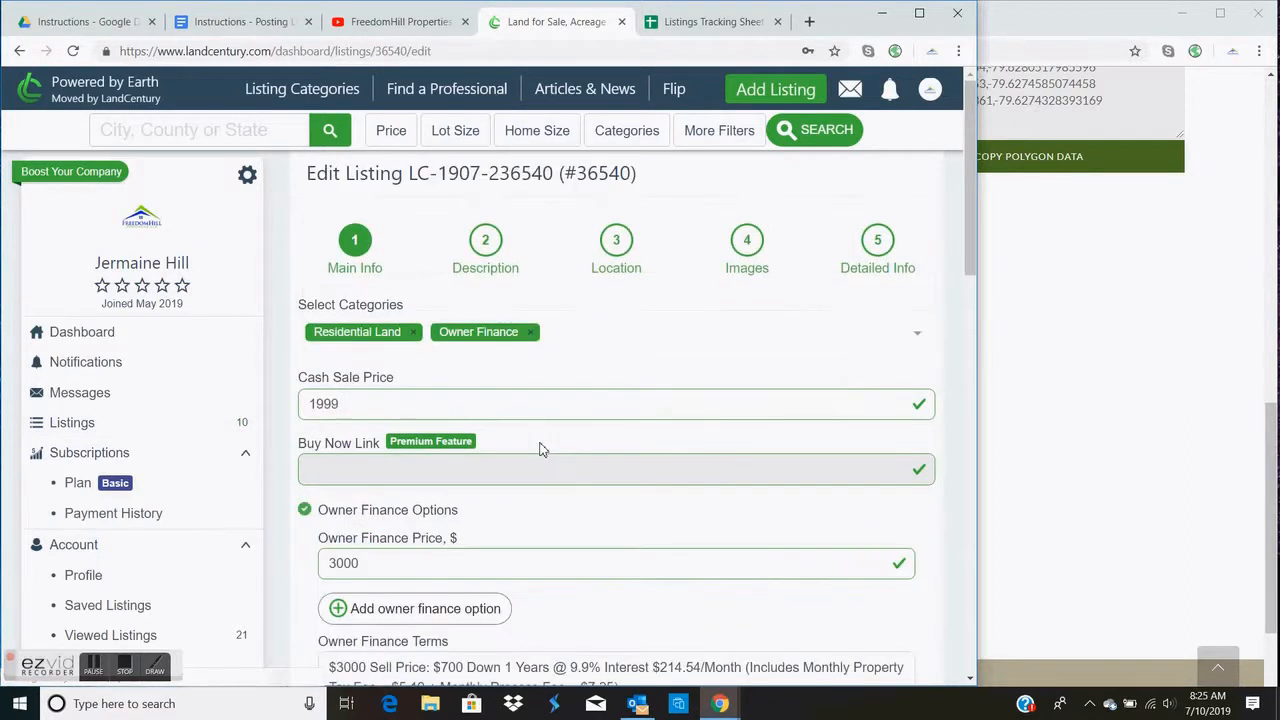
scroll(641, 488, down, 3)
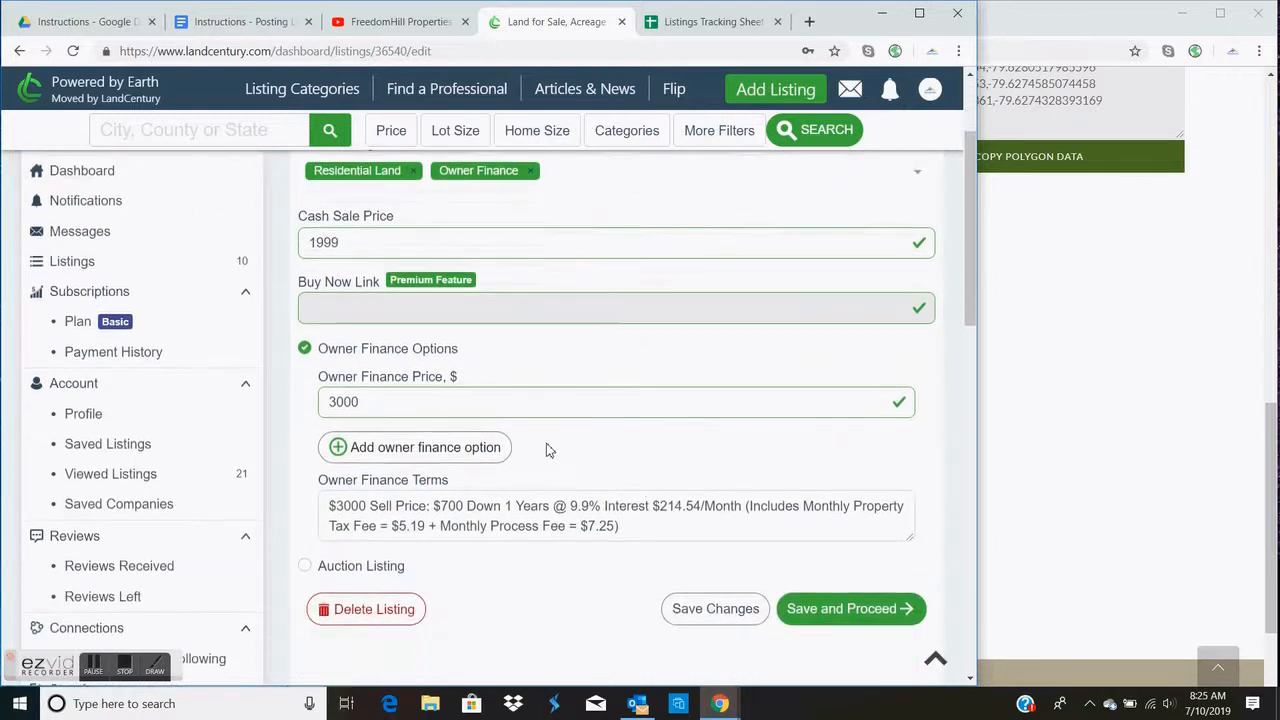
click(477, 452)
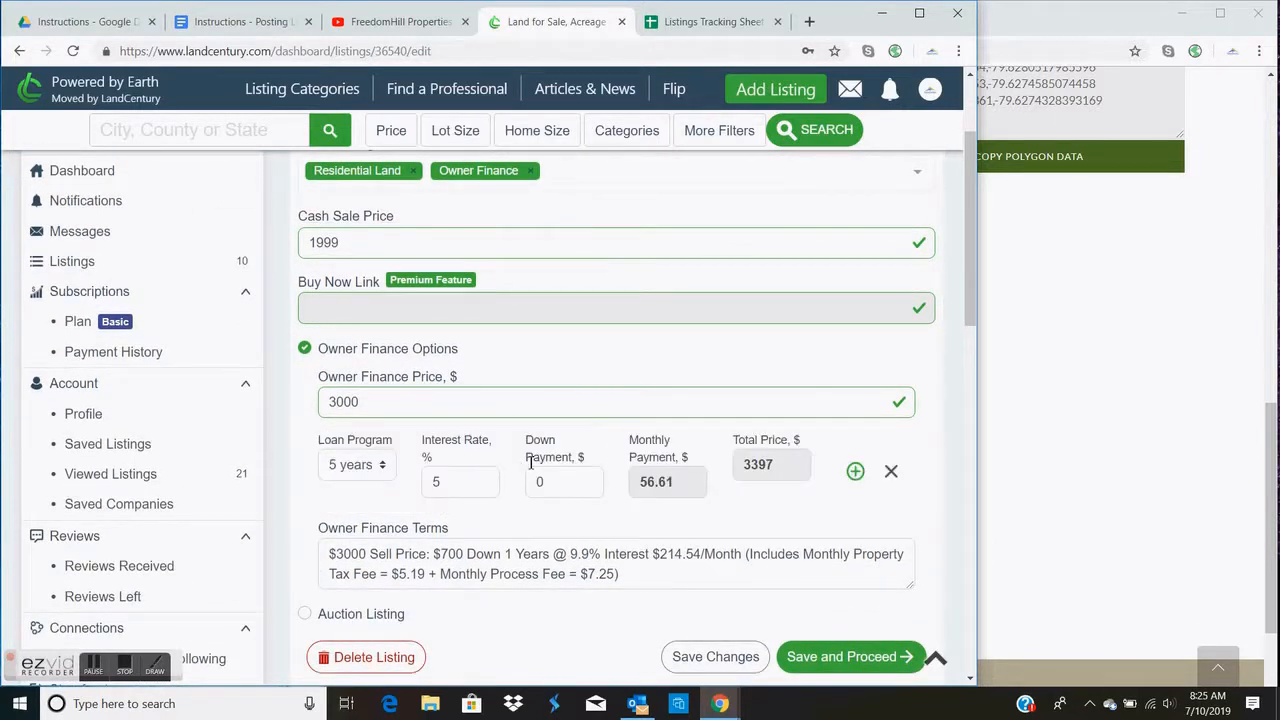
scroll(530, 433, down, 1)
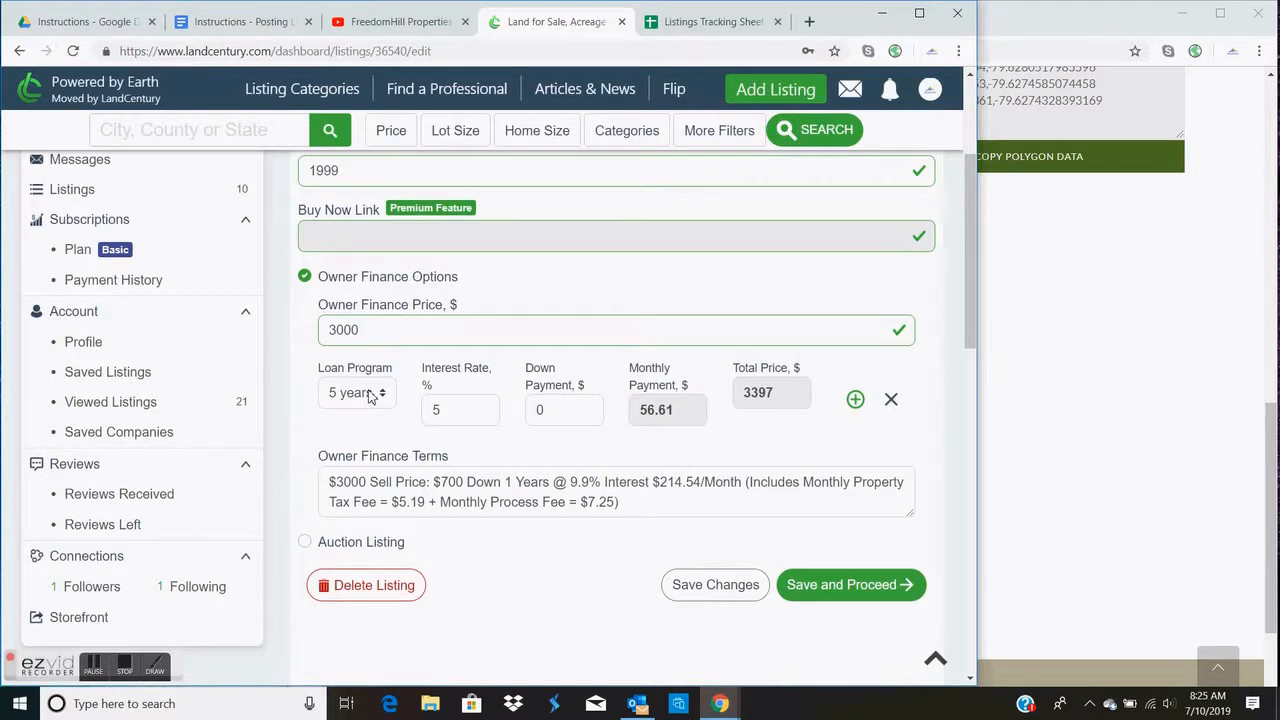
click(370, 396)
click(368, 14)
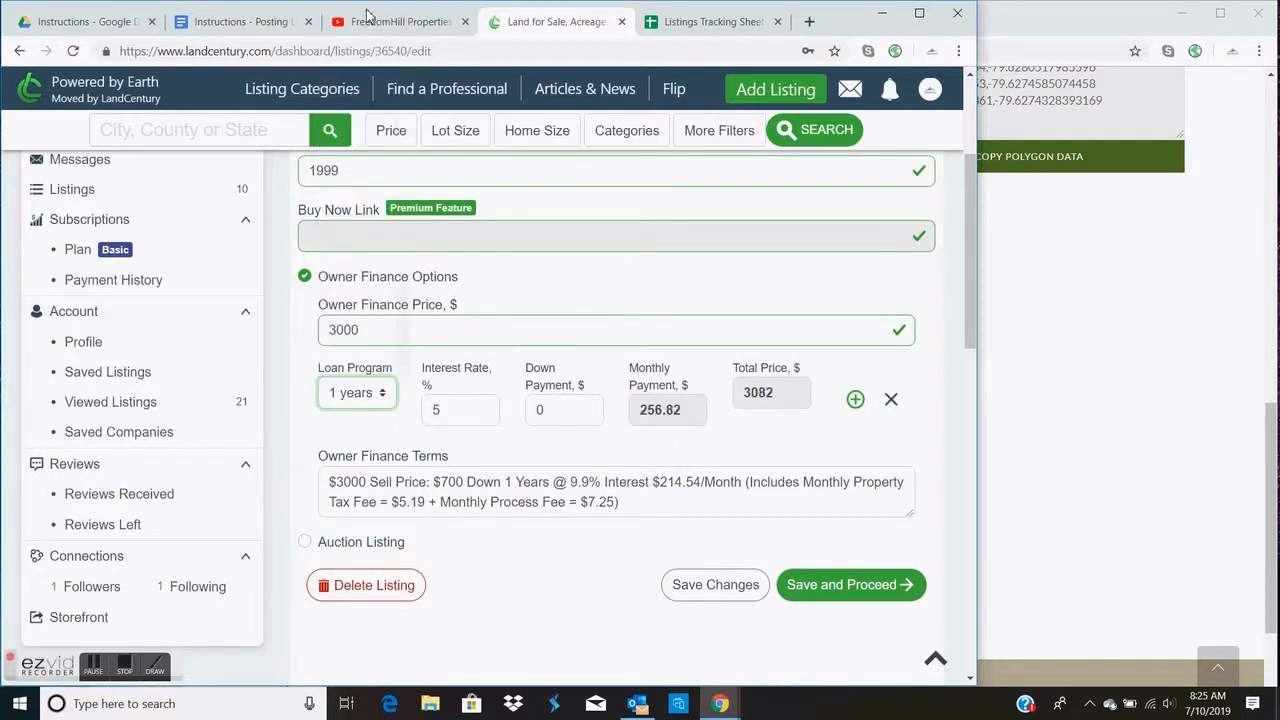
Step: Complete the owner finance option with 9.9% interest and a $700 down payment, and save the listing
double_click(452, 416)
text(9.9)
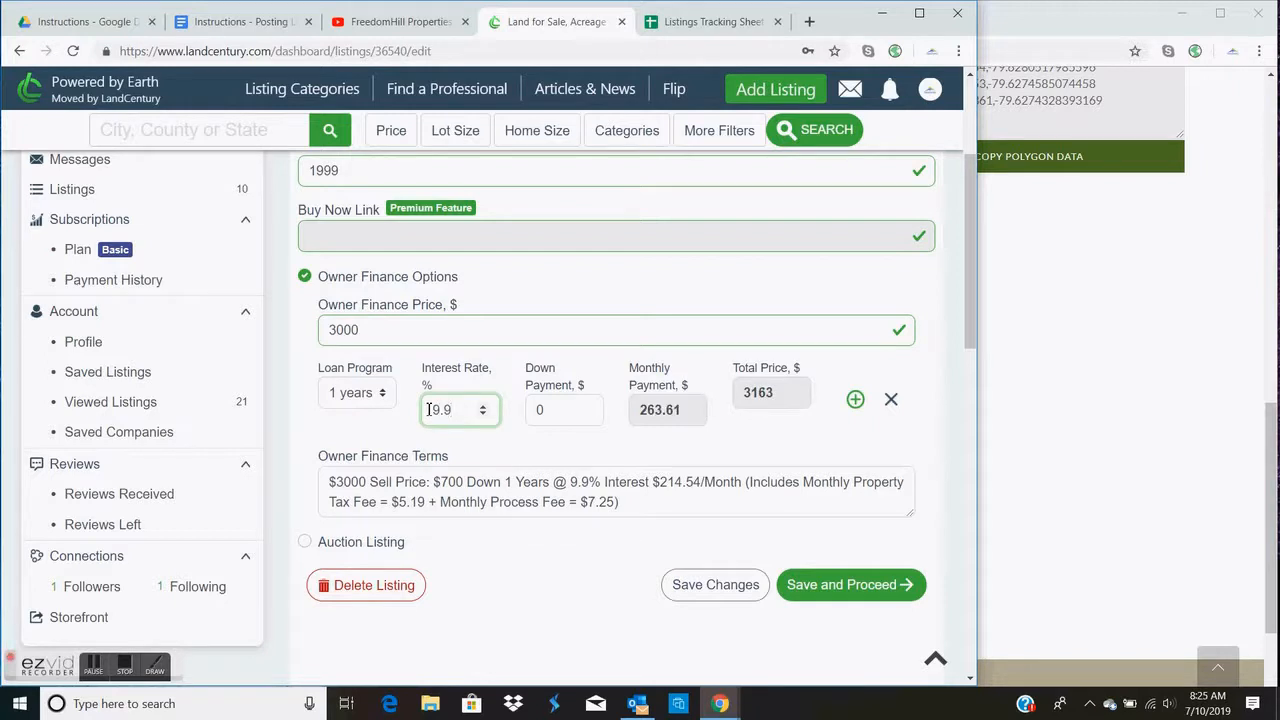
click(548, 406)
text(700)
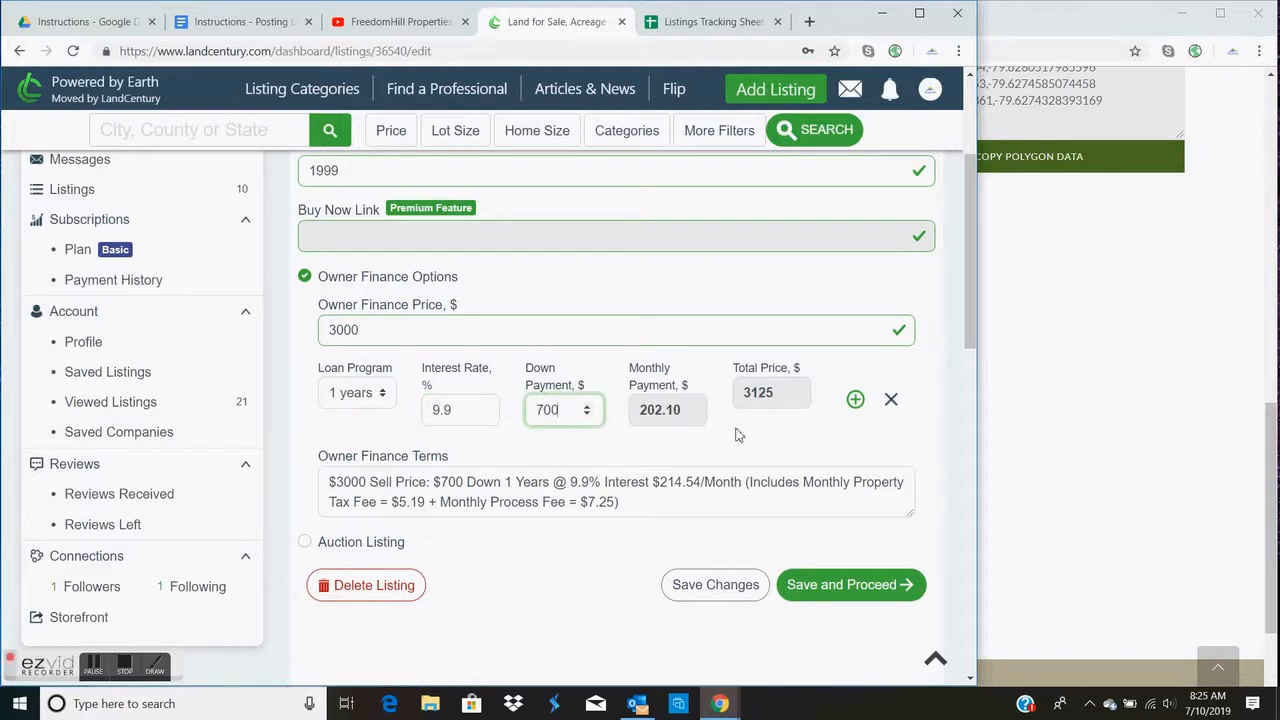
click(856, 402)
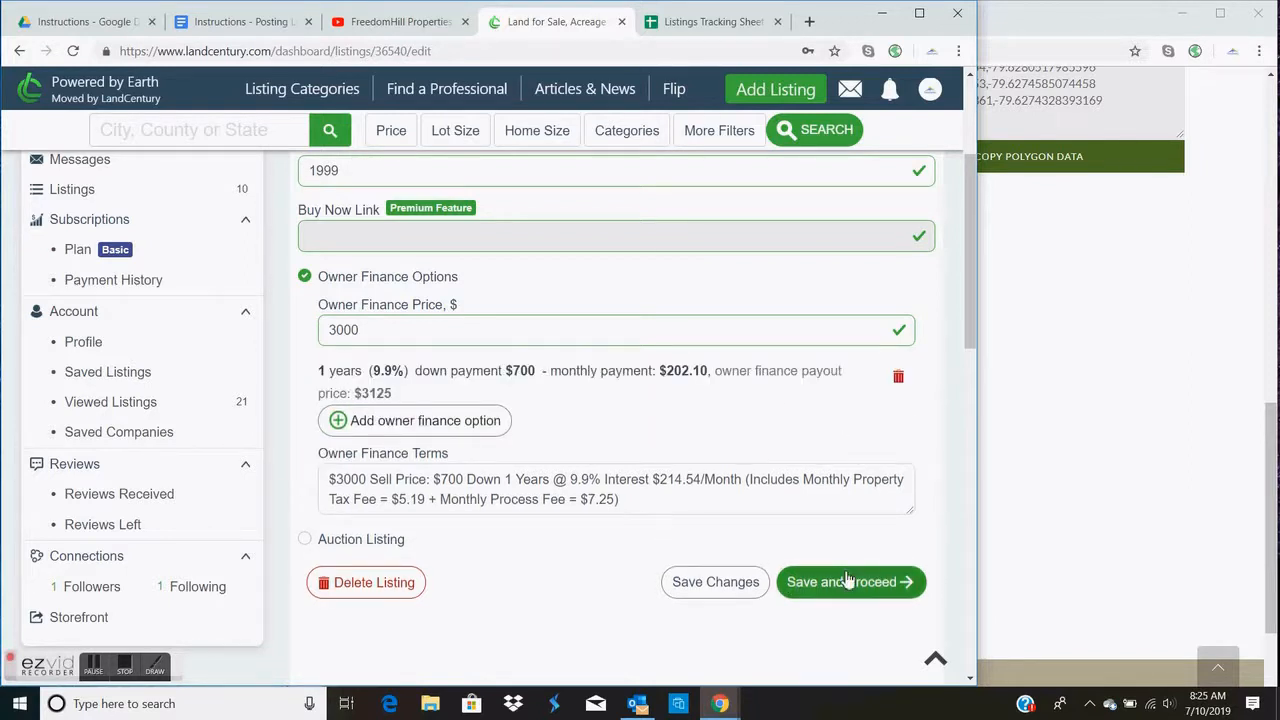
click(748, 582)
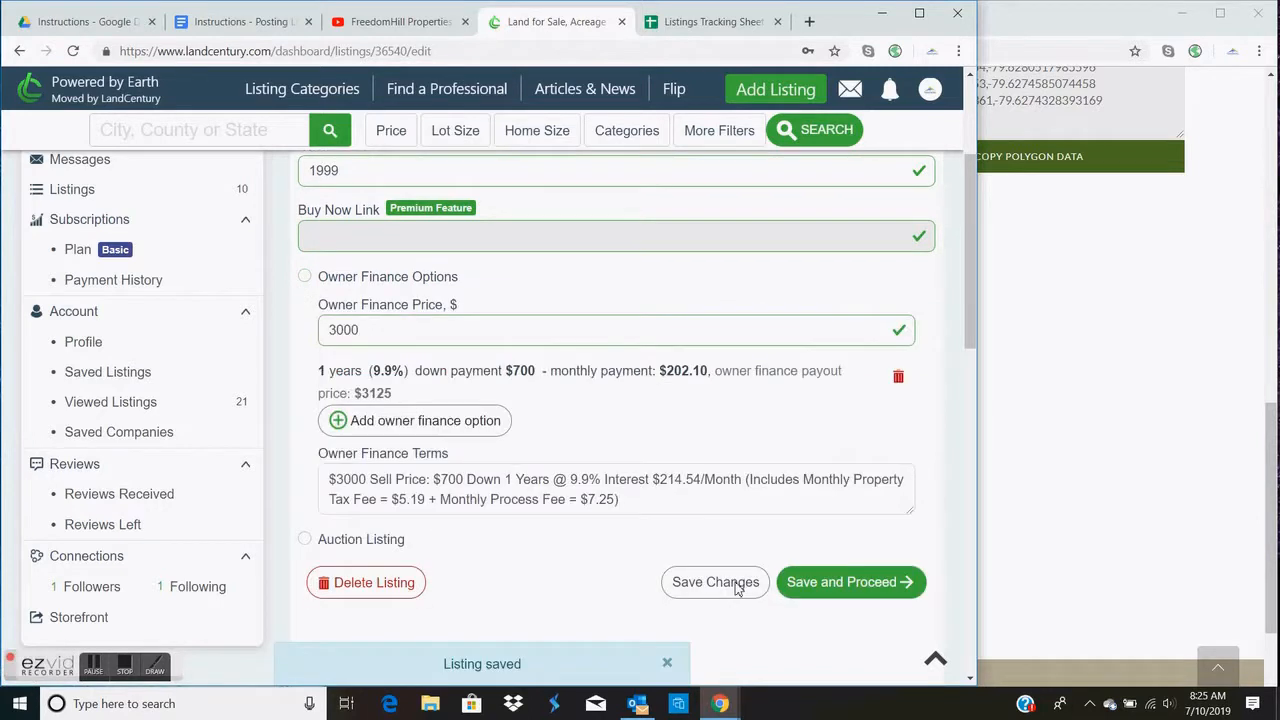
Step: Return to the account's own listings and view the public page of the Reidsville listing in a wider window
click(127, 403)
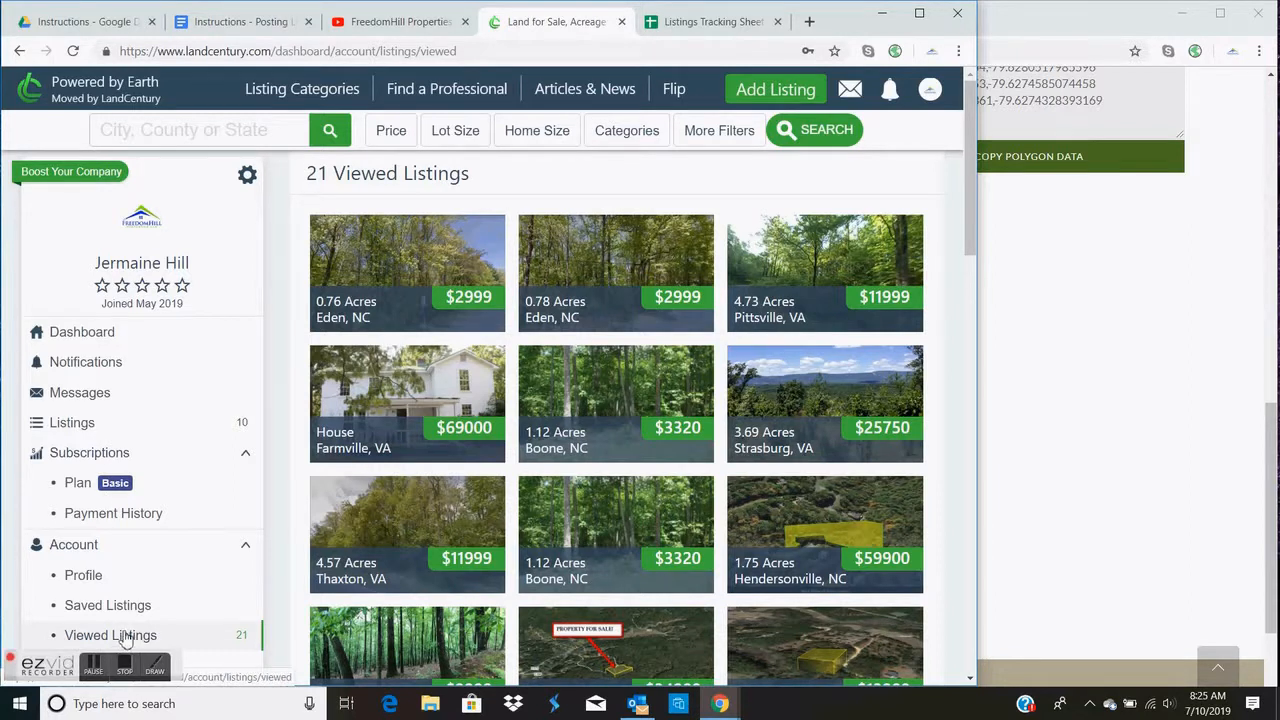
scroll(126, 608, down, 1)
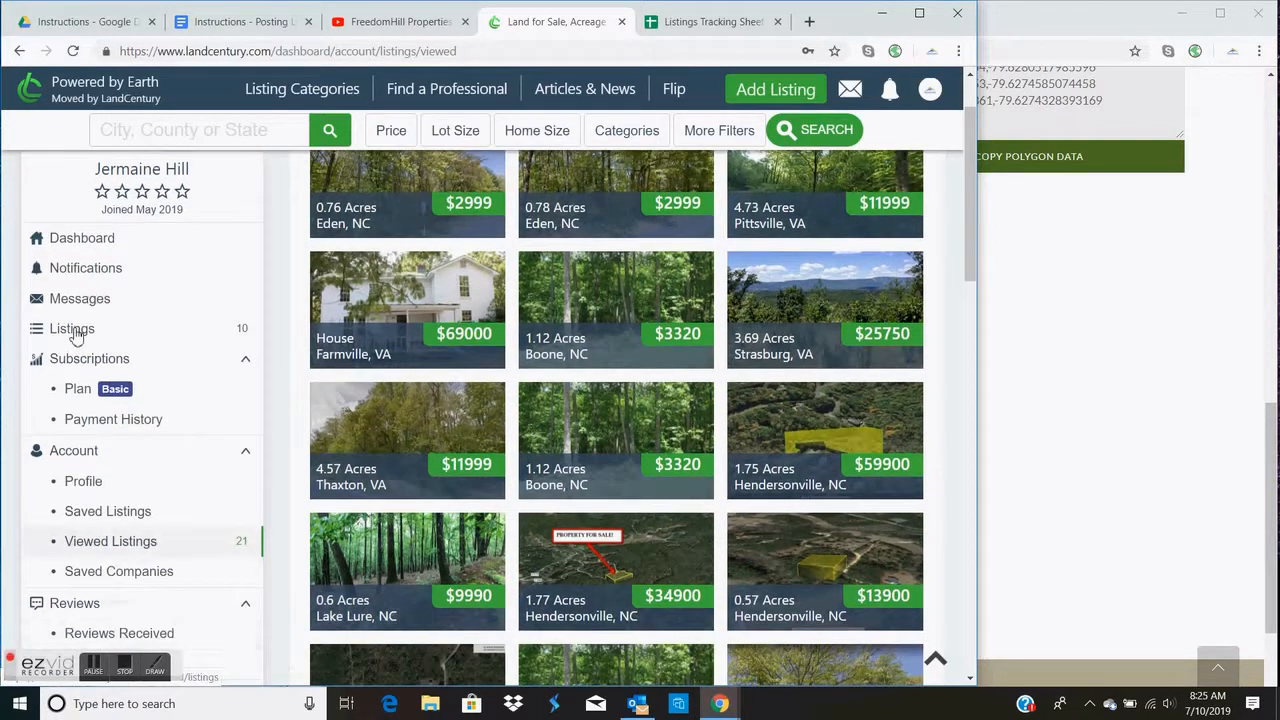
click(73, 331)
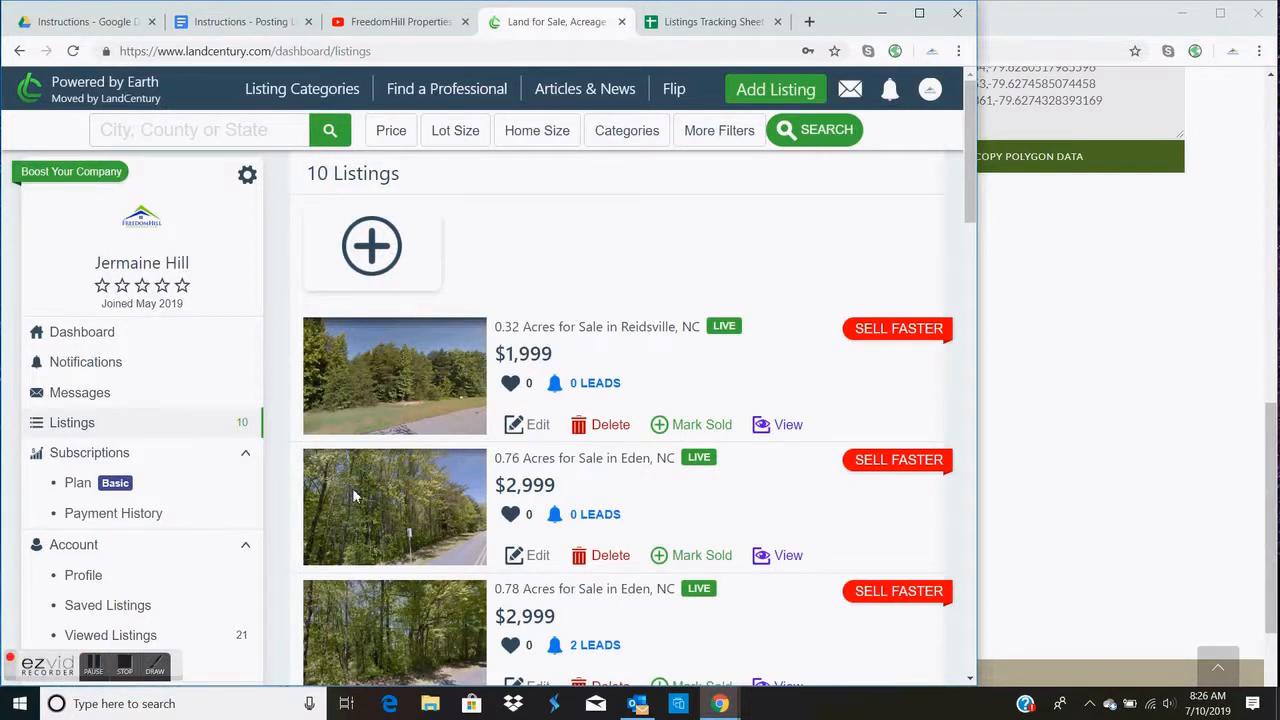
click(775, 426)
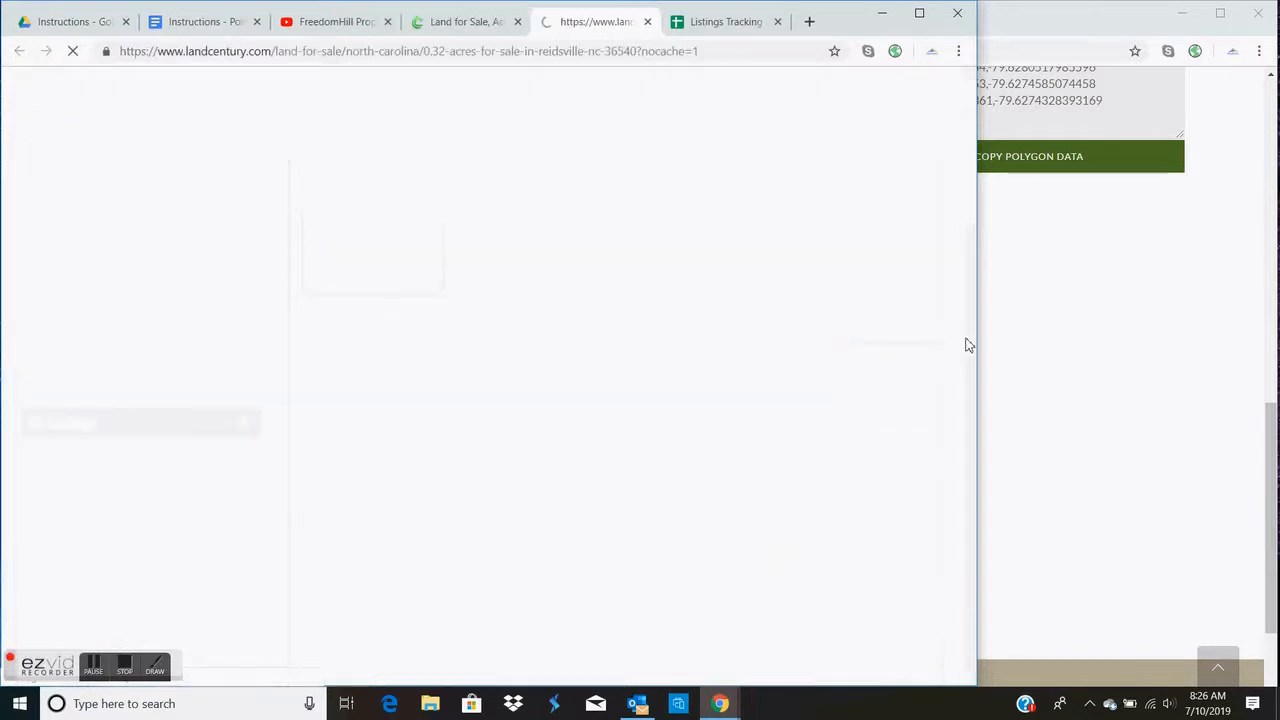
drag(980, 325, 1199, 315)
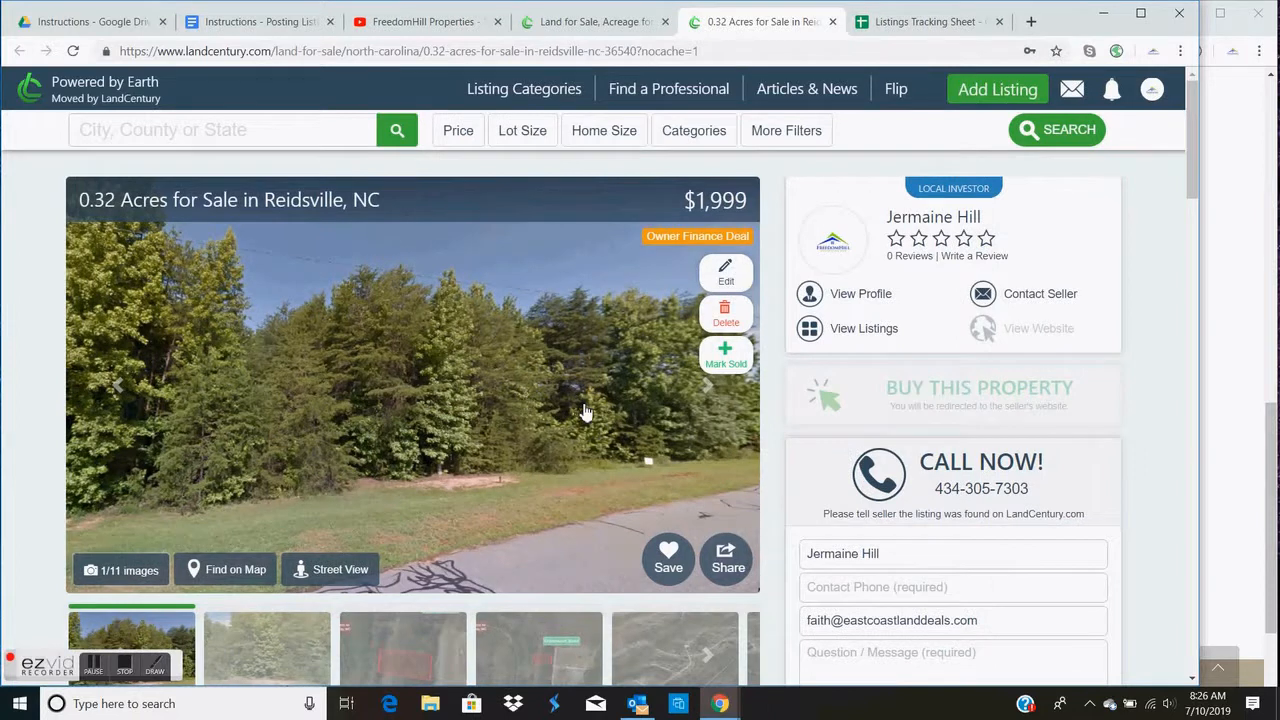
Step: Review the published listing's land details, owner finance terms, description and features
scroll(587, 349, down, 8)
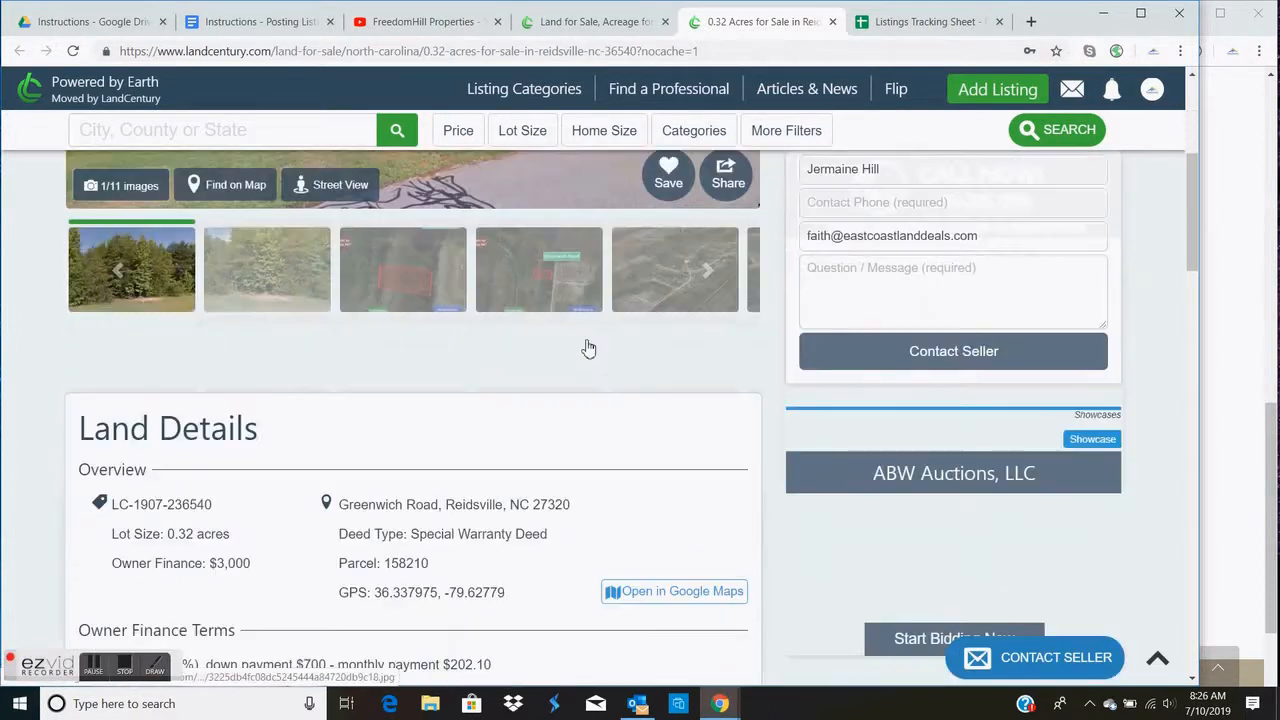
scroll(587, 349, down, 3)
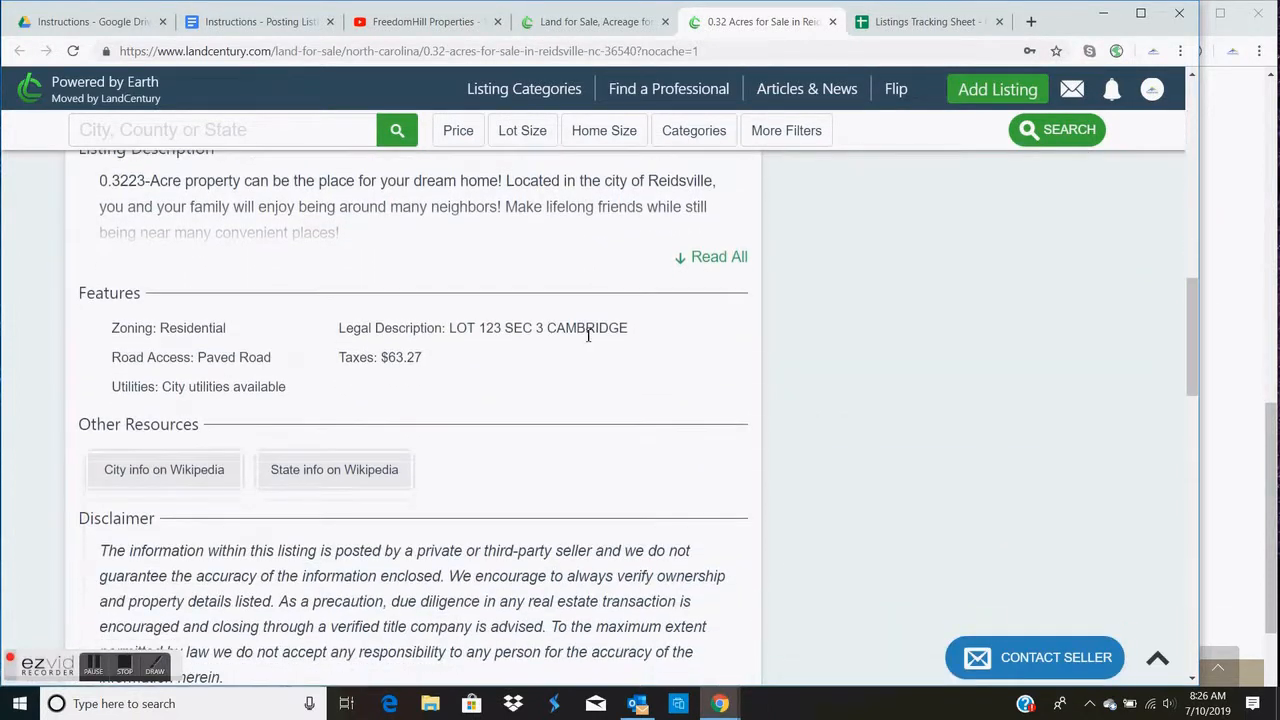
scroll(588, 335, up, 10)
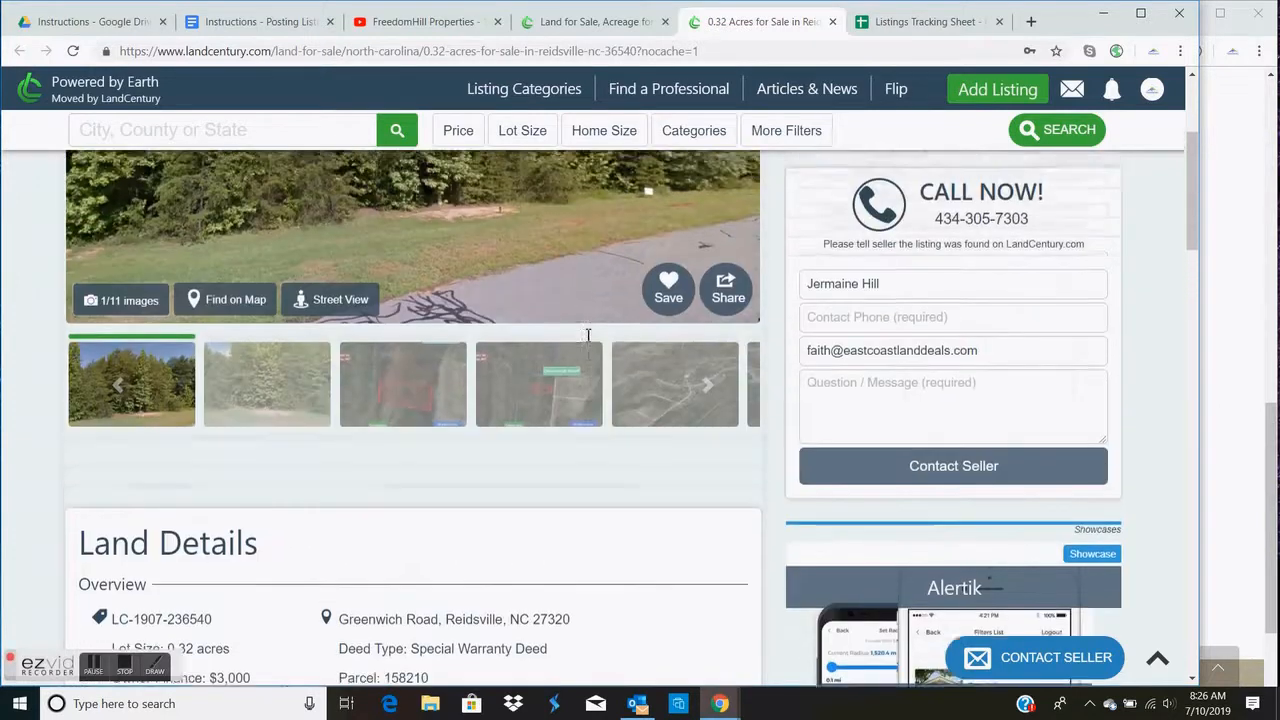
scroll(588, 335, up, 3)
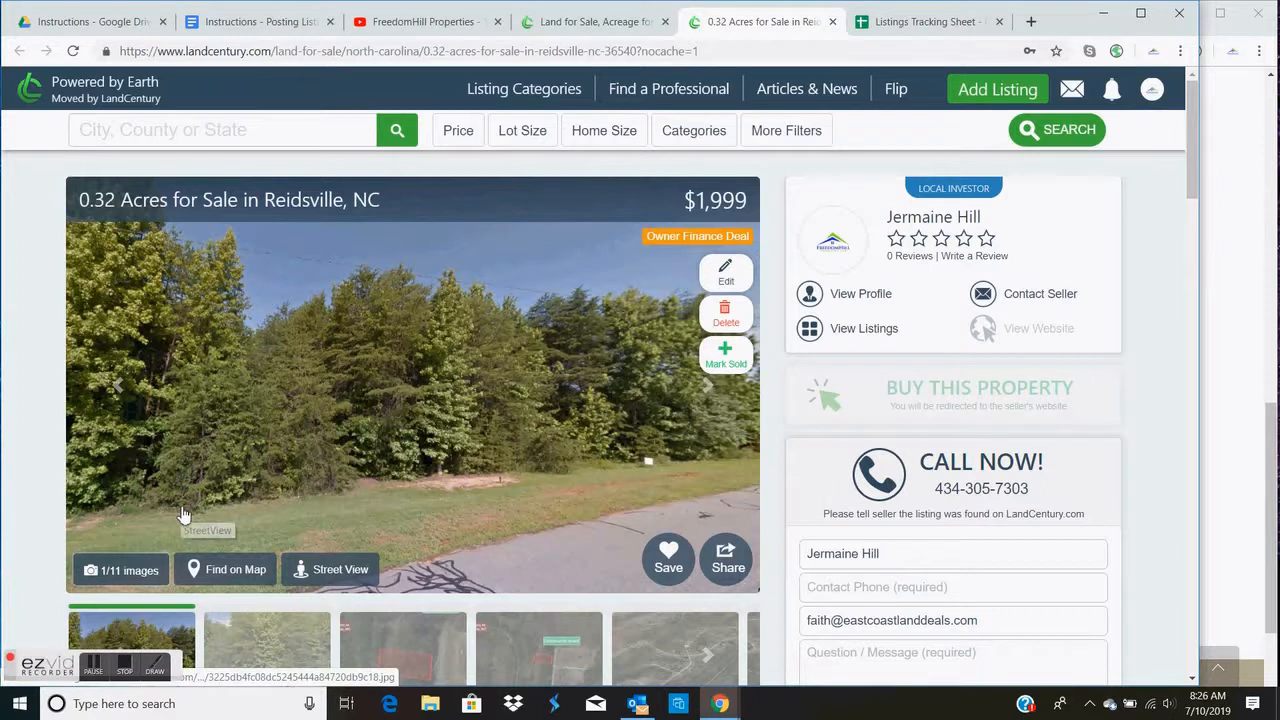
Step: Browse the published listing's image carousel as far as the fourth image
click(138, 577)
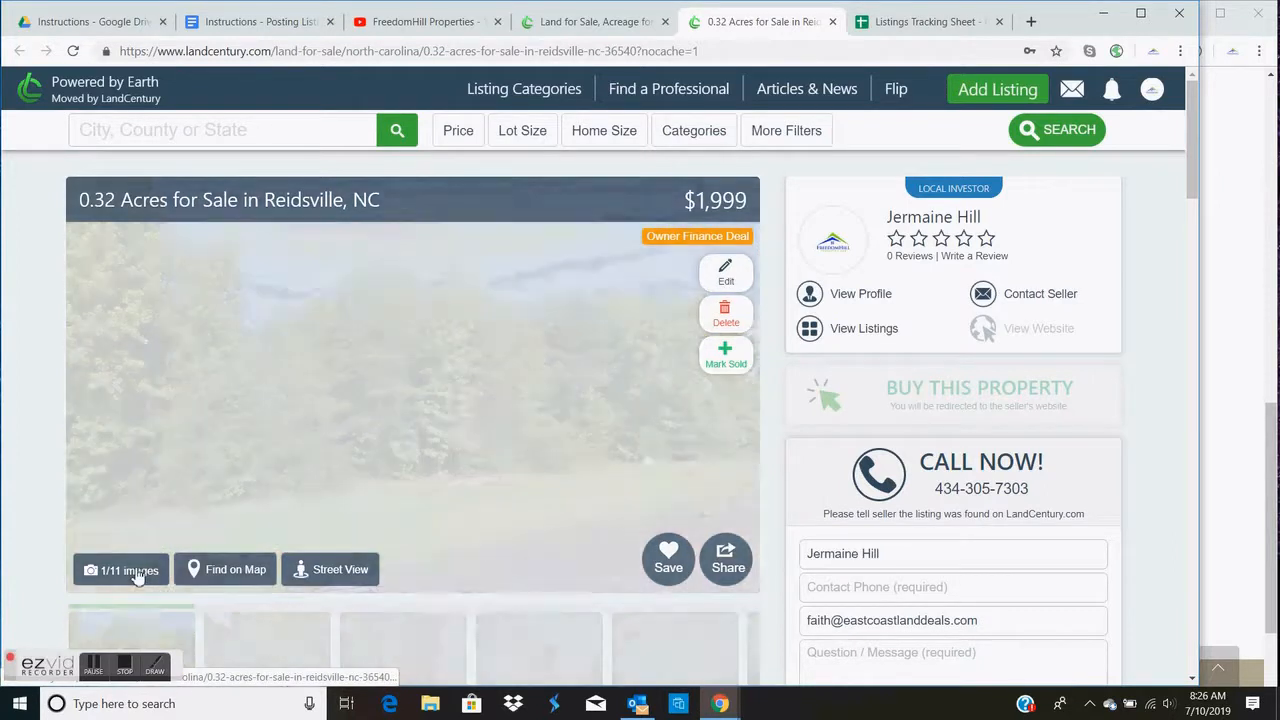
scroll(608, 424, down, 1)
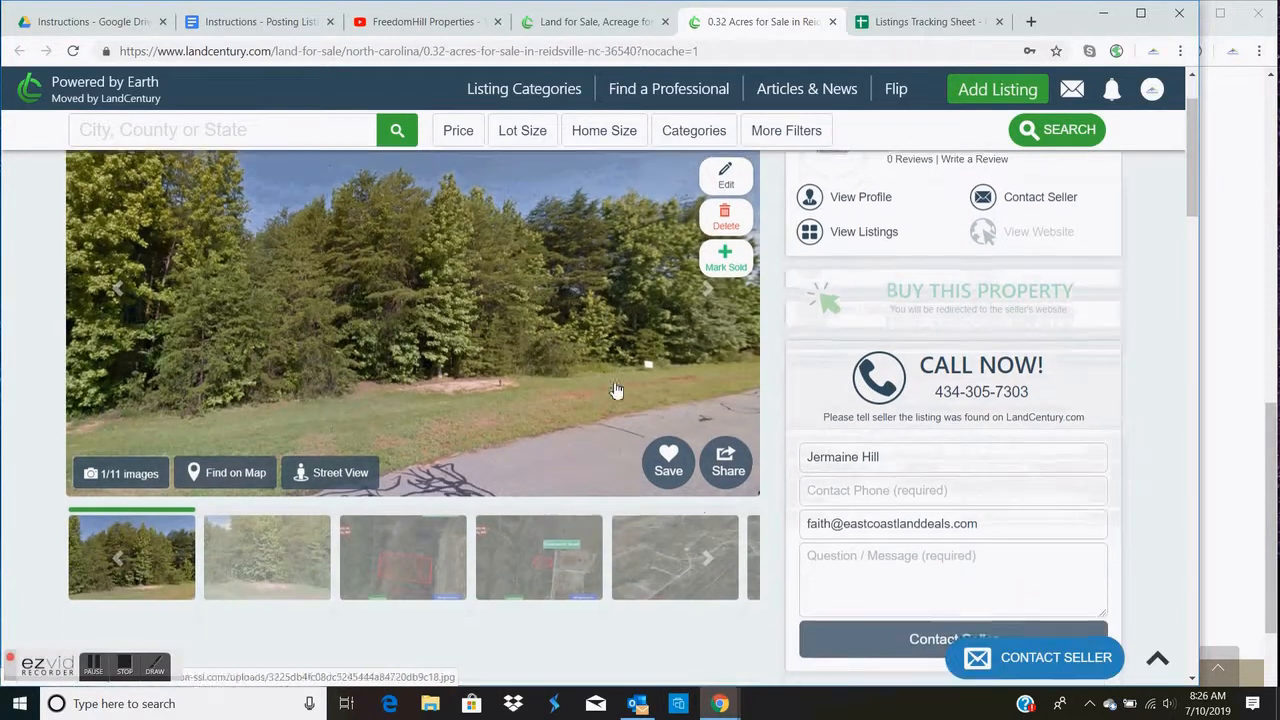
click(705, 572)
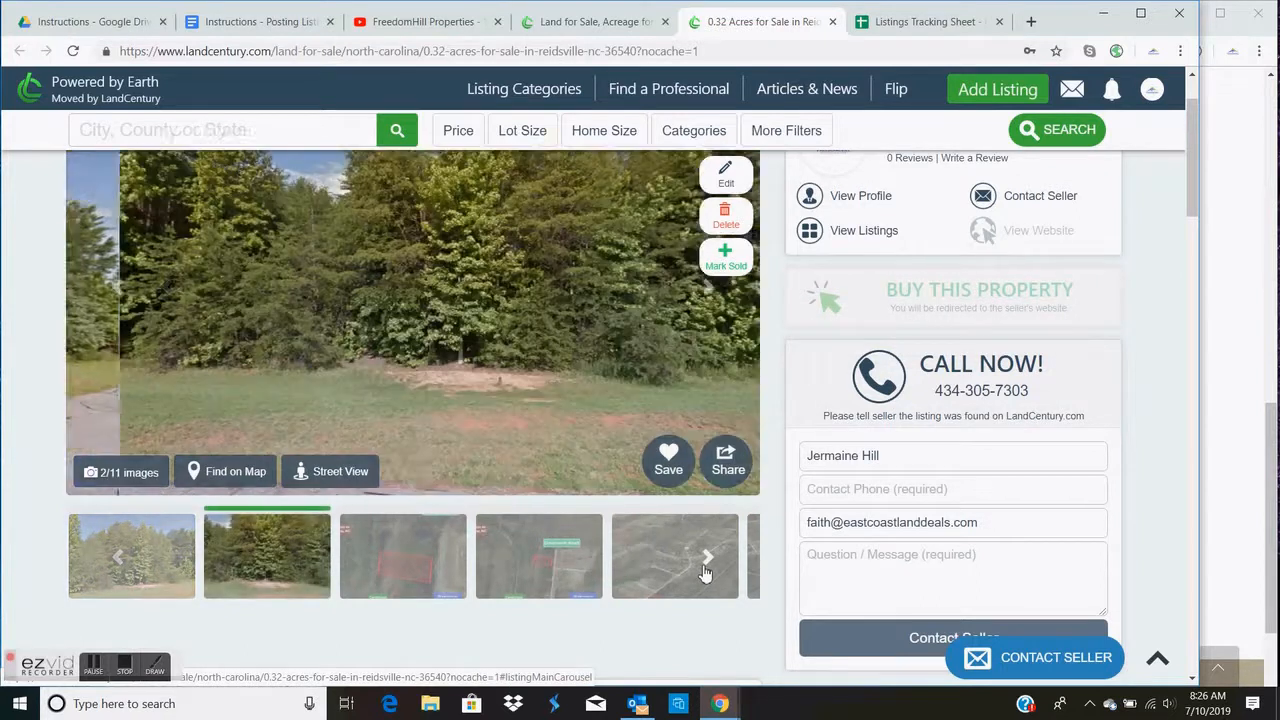
click(705, 572)
click(705, 572)
scroll(705, 572, up, 1)
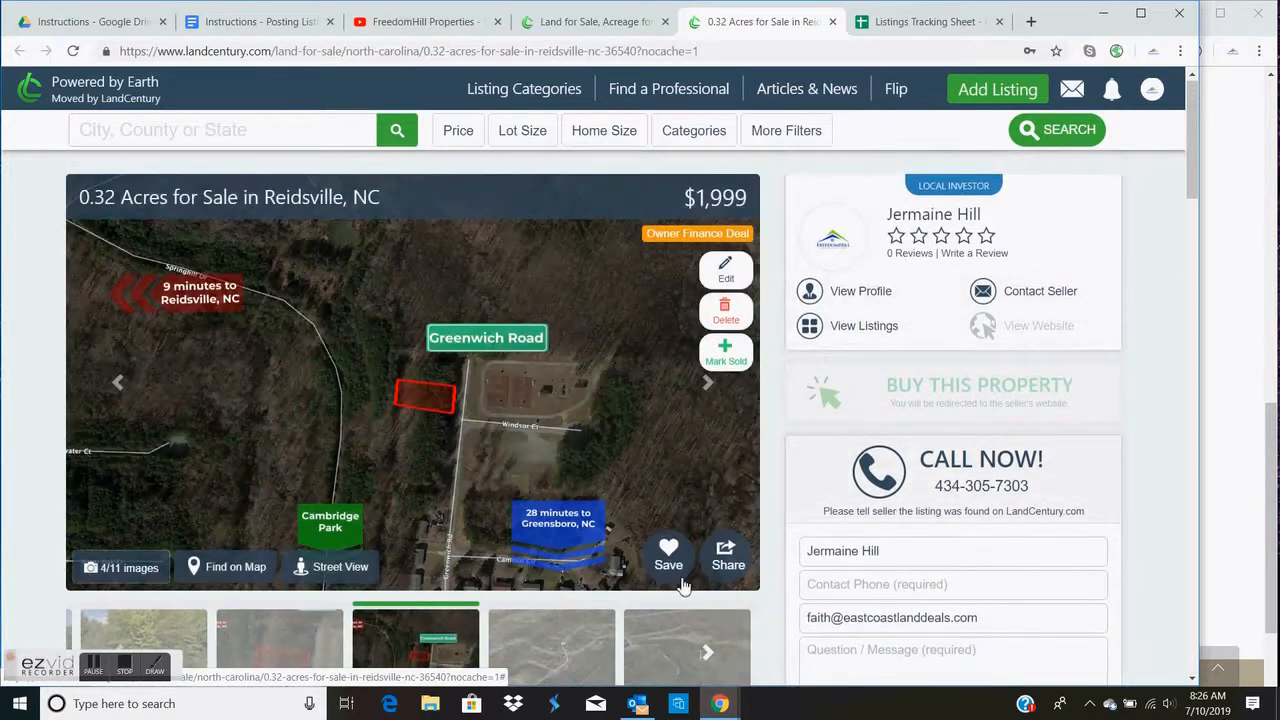
click(125, 670)
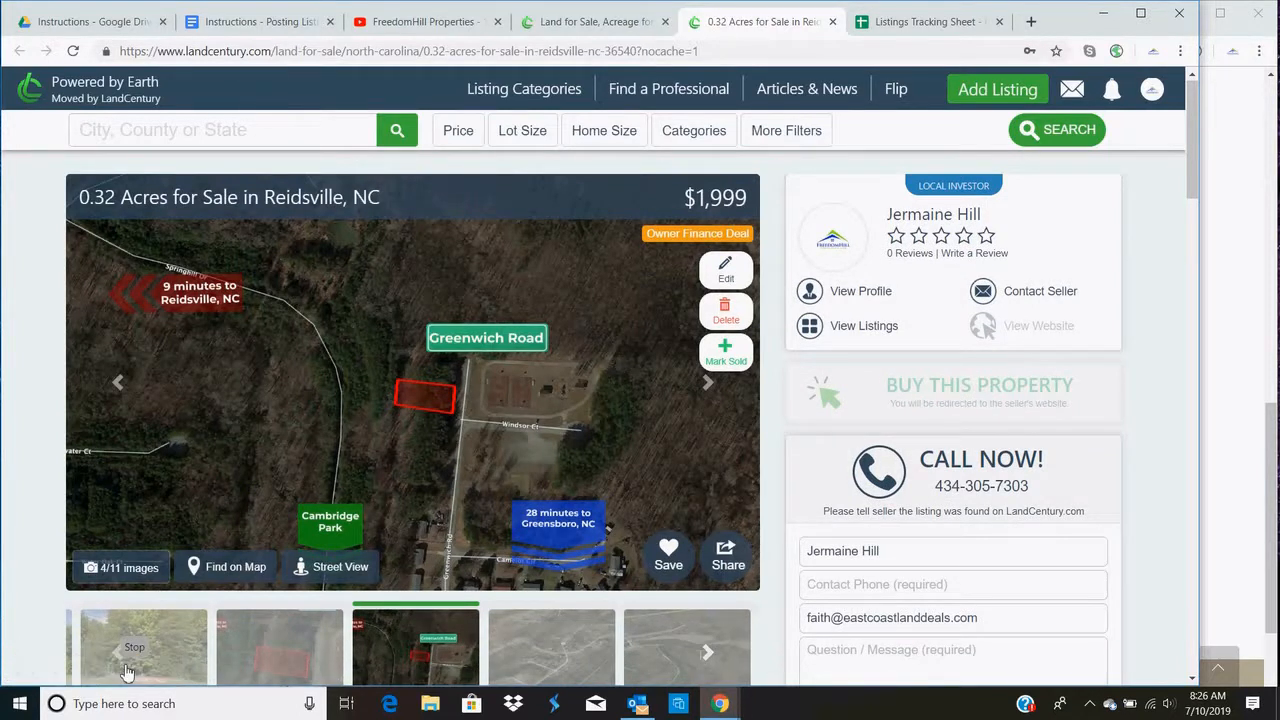